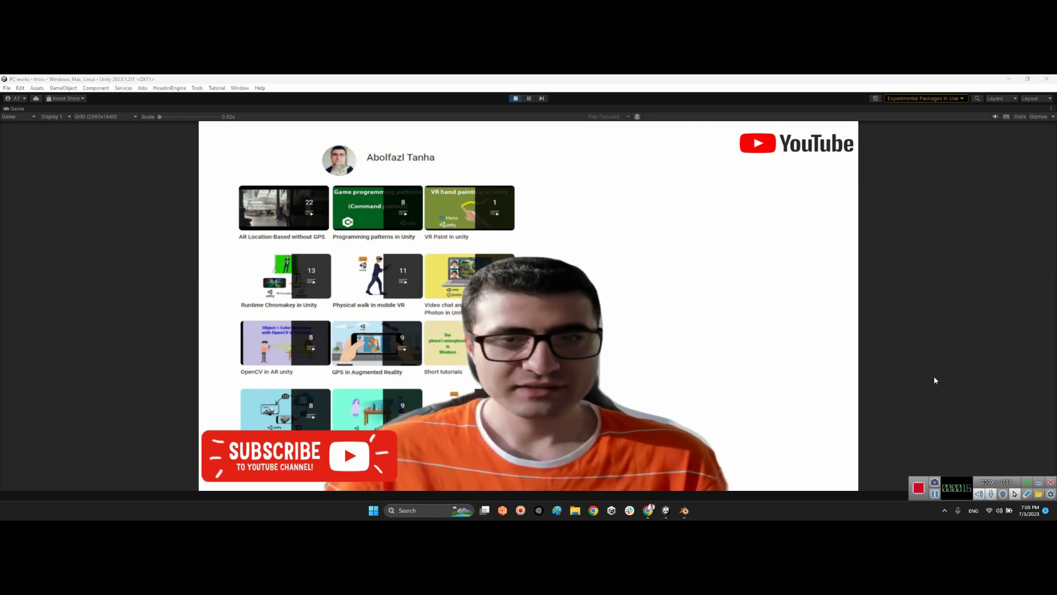
- Stop the running scene in Unity and switch to Chrome
click(514, 98)
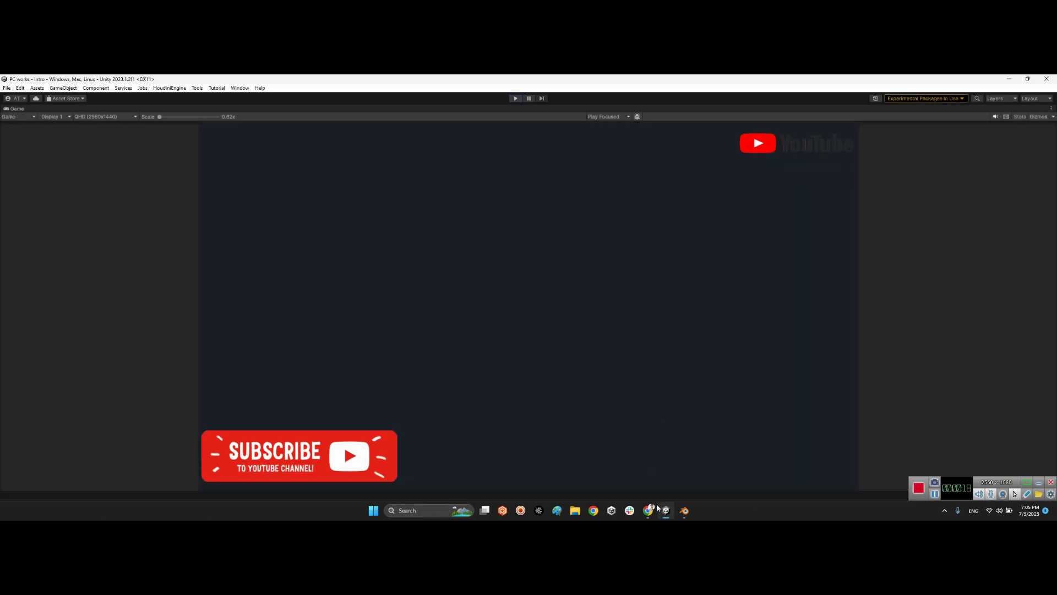
click(648, 510)
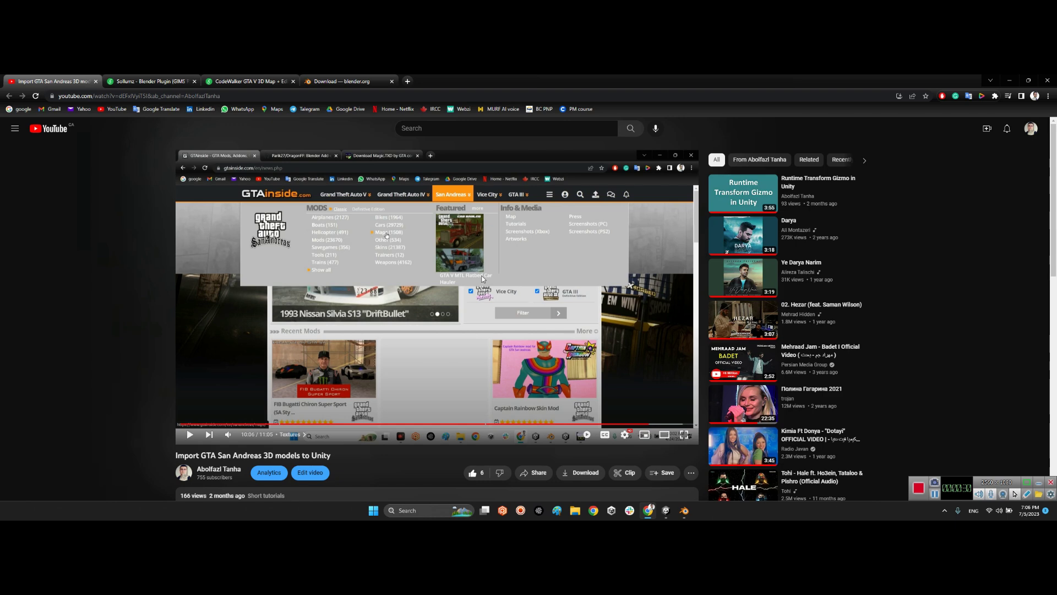
- Review the title and description of the "Import GTA San Andreas 3D models to Unity" video and close its page
scroll(211, 397, down, 2)
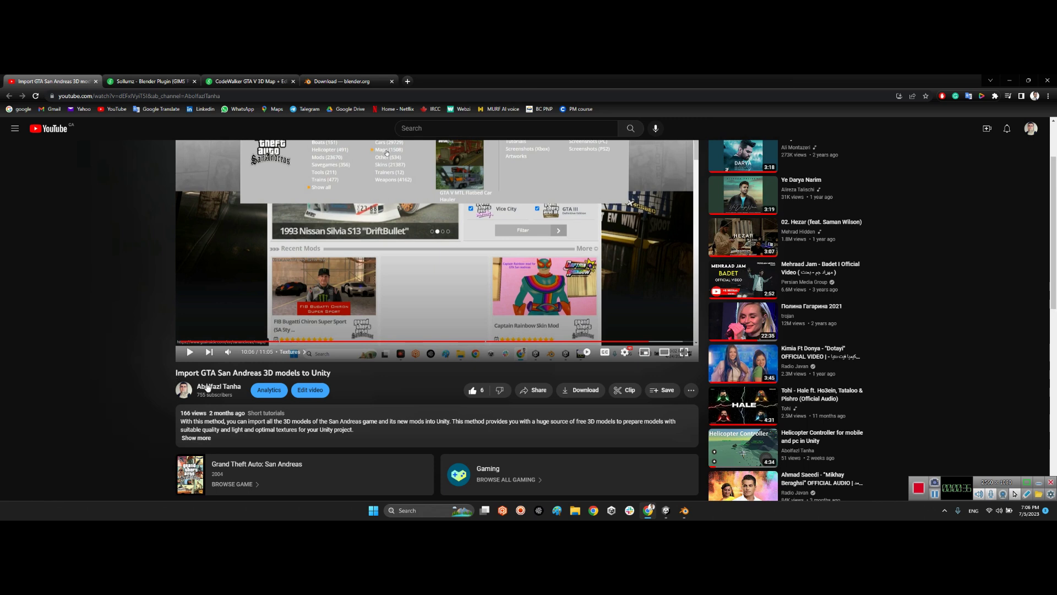
drag(188, 373, 301, 374)
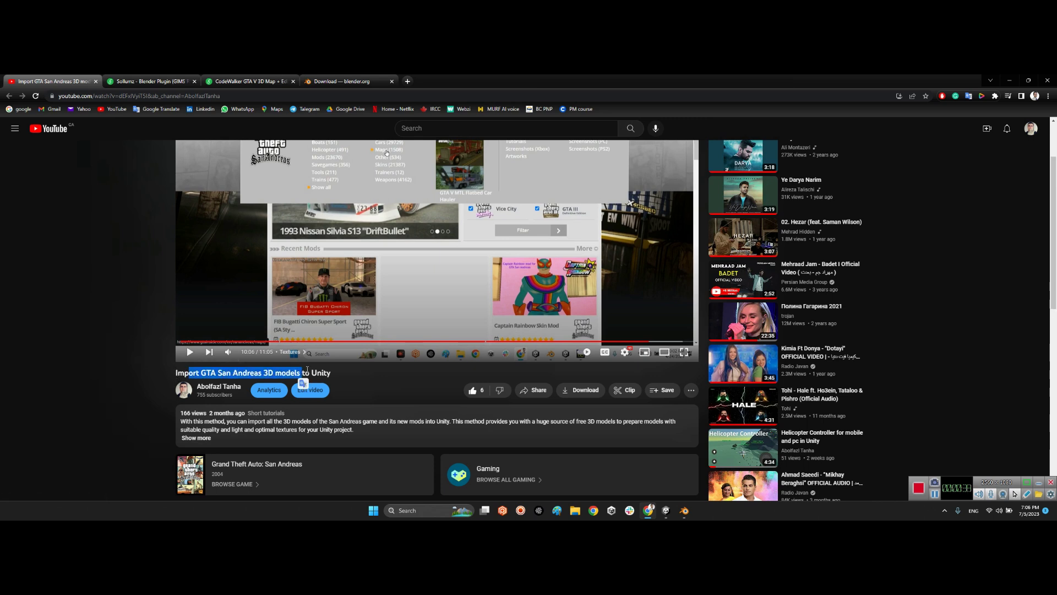
click(354, 383)
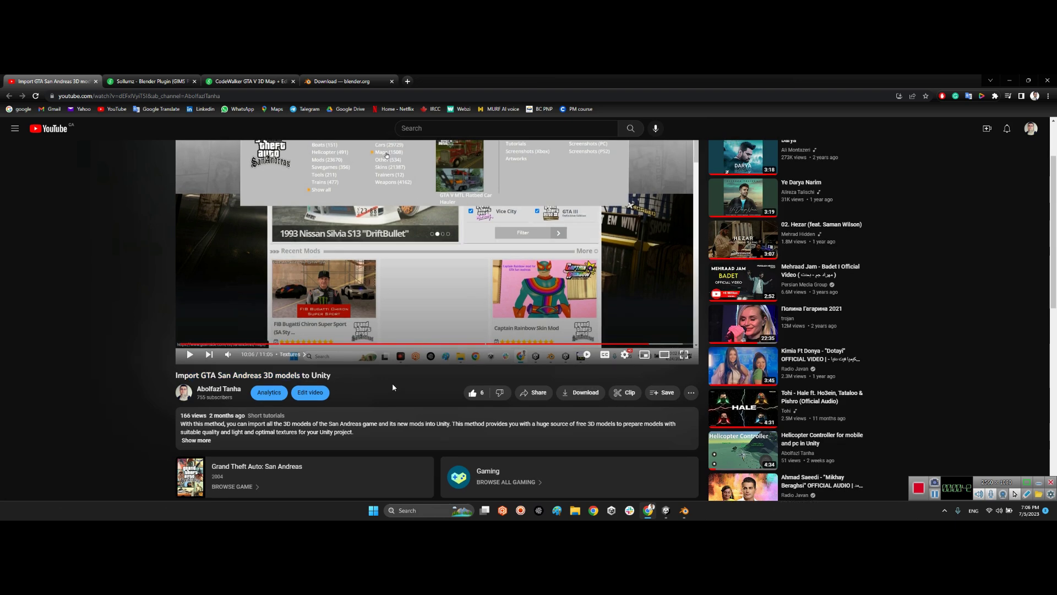
scroll(392, 382, up, 2)
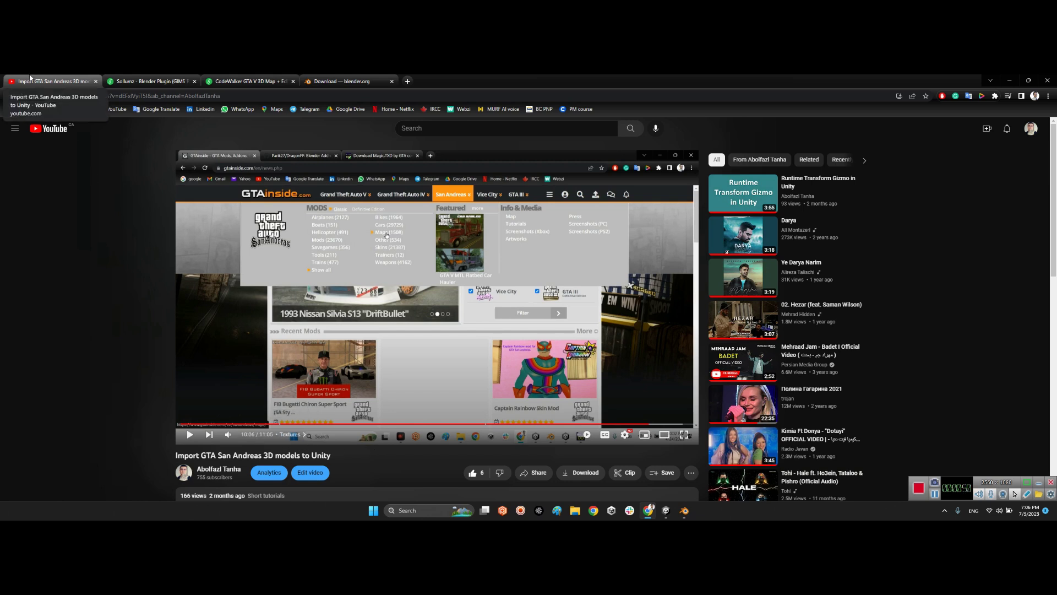
middle_click(30, 79)
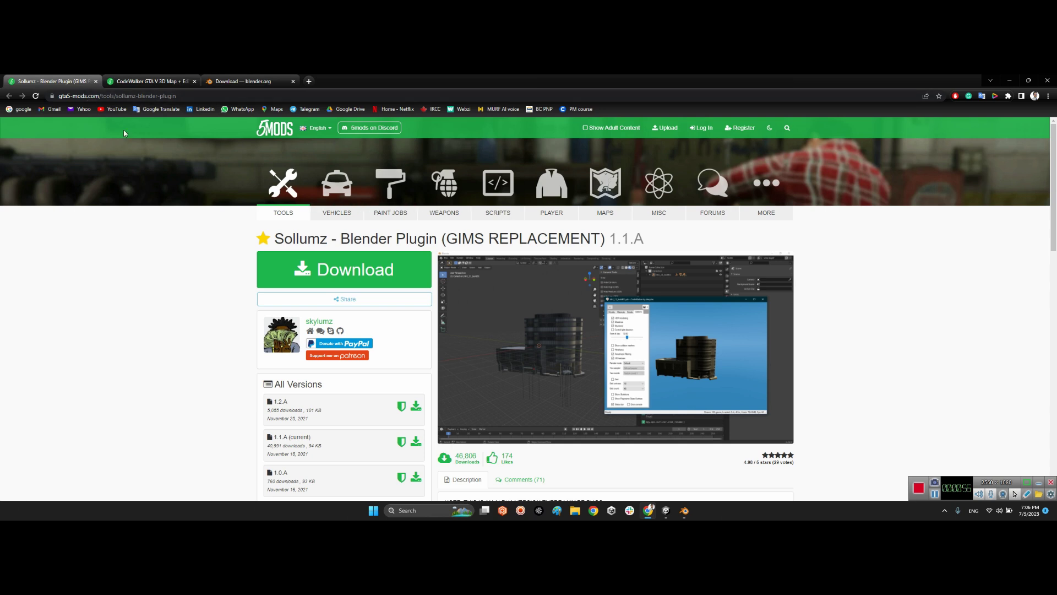
- Open the GTA5-Mods.com home page separately, browse its latest and most liked mods, and close it
middle_click(275, 130)
key(ctrl+Tab)
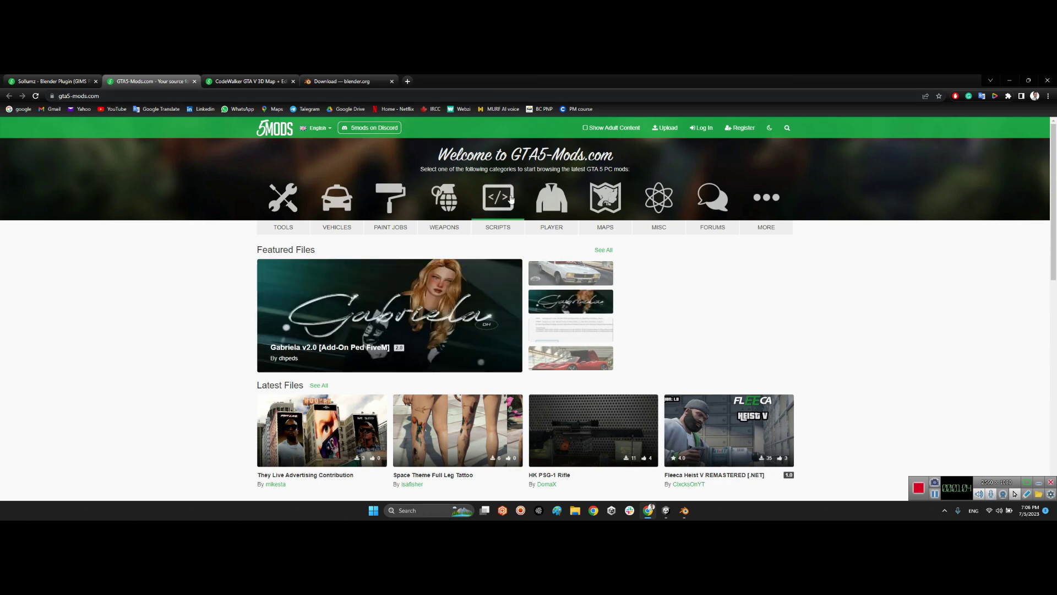
scroll(826, 293, down, 3)
scroll(824, 313, down, 2)
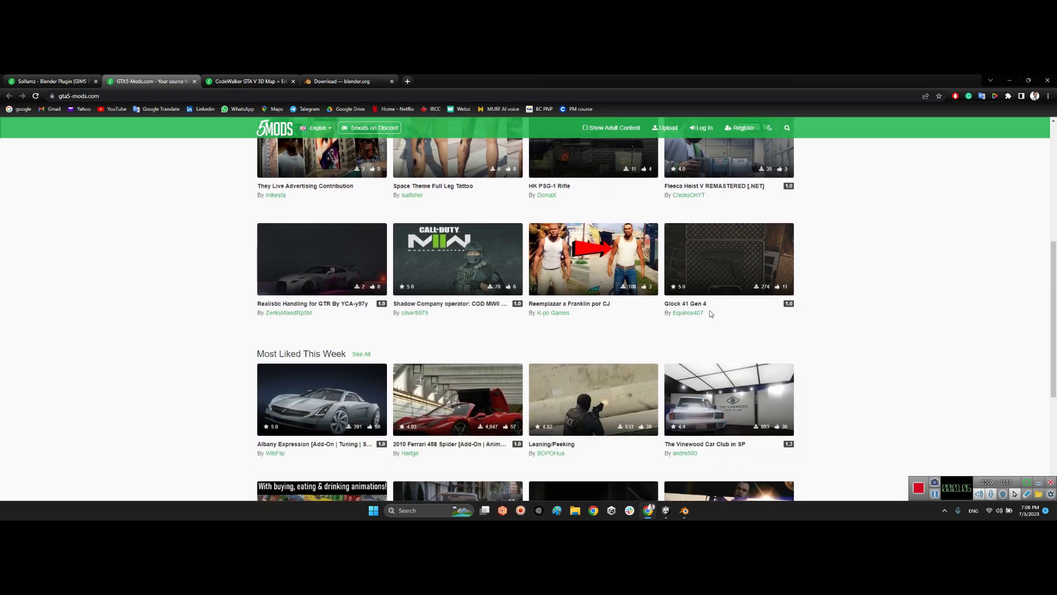
scroll(545, 346, down, 3)
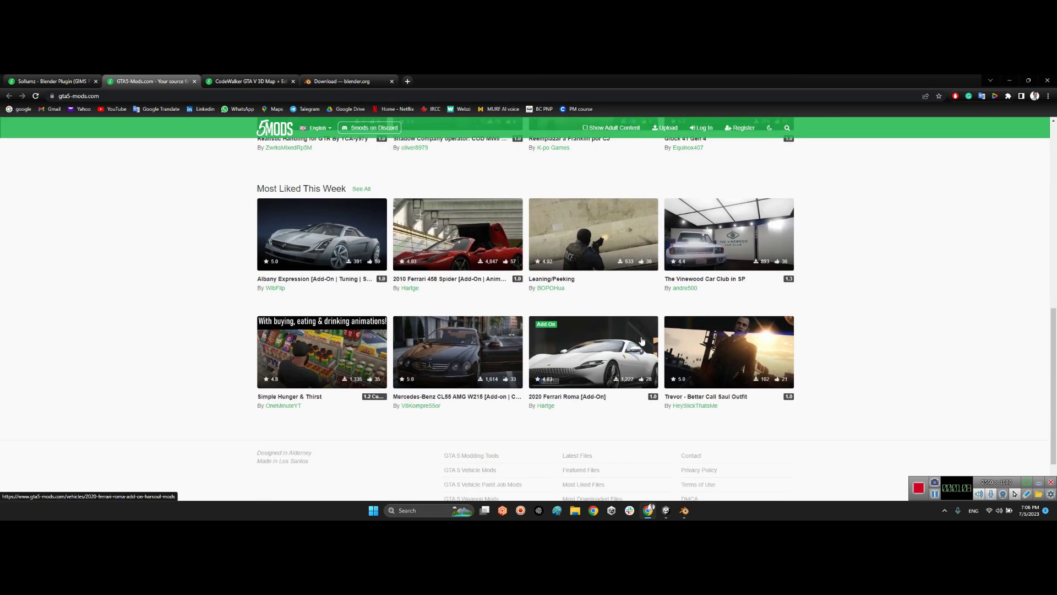
scroll(589, 342, up, 8)
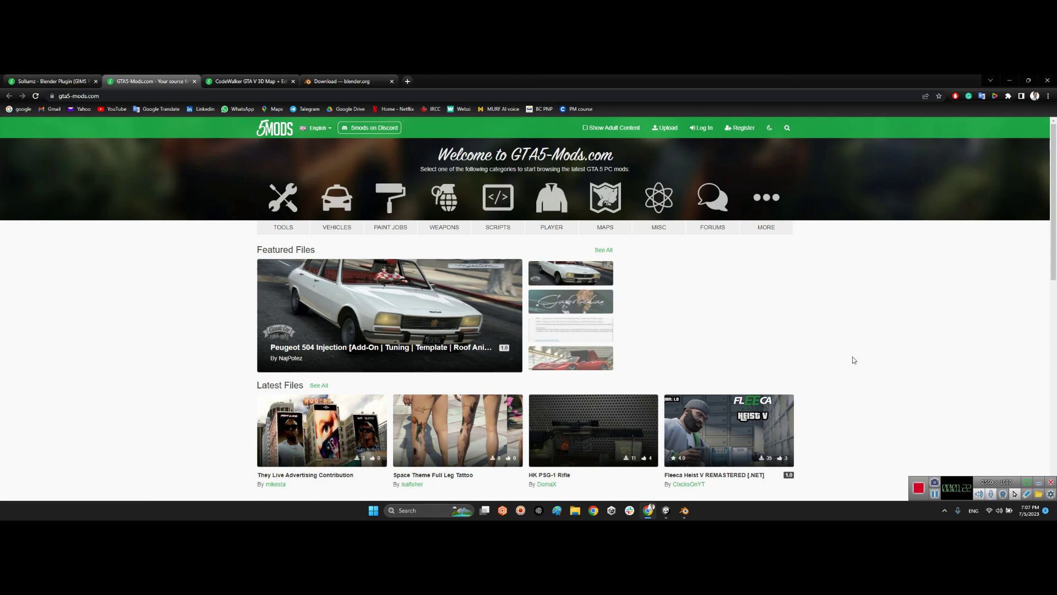
middle_click(168, 78)
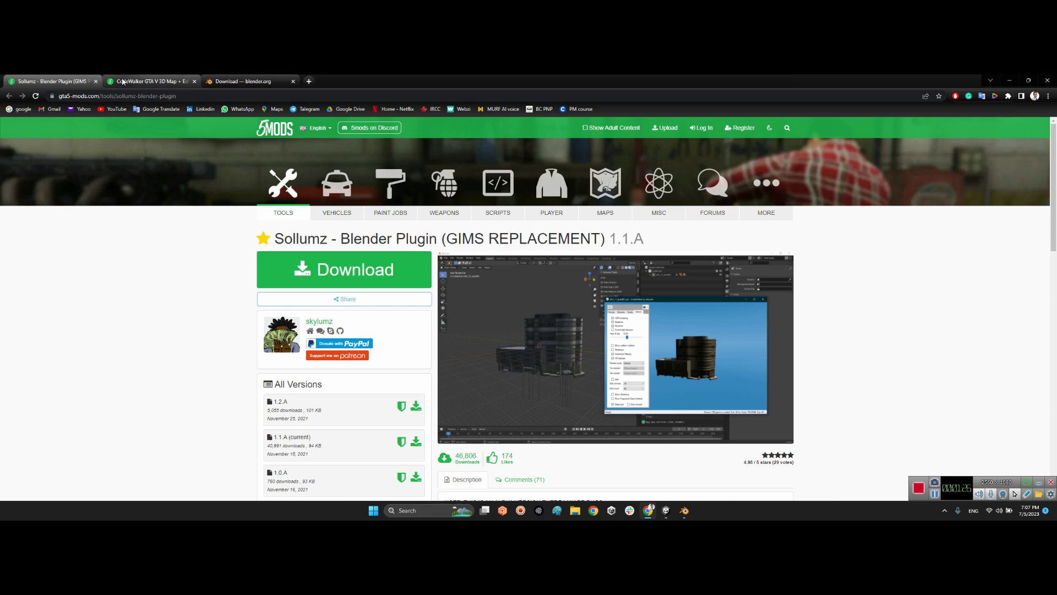
- Download version 1.2.A of the Sollumz Blender plugin from its GTA5-Mods page and open the downloaded archive
click(124, 81)
click(53, 81)
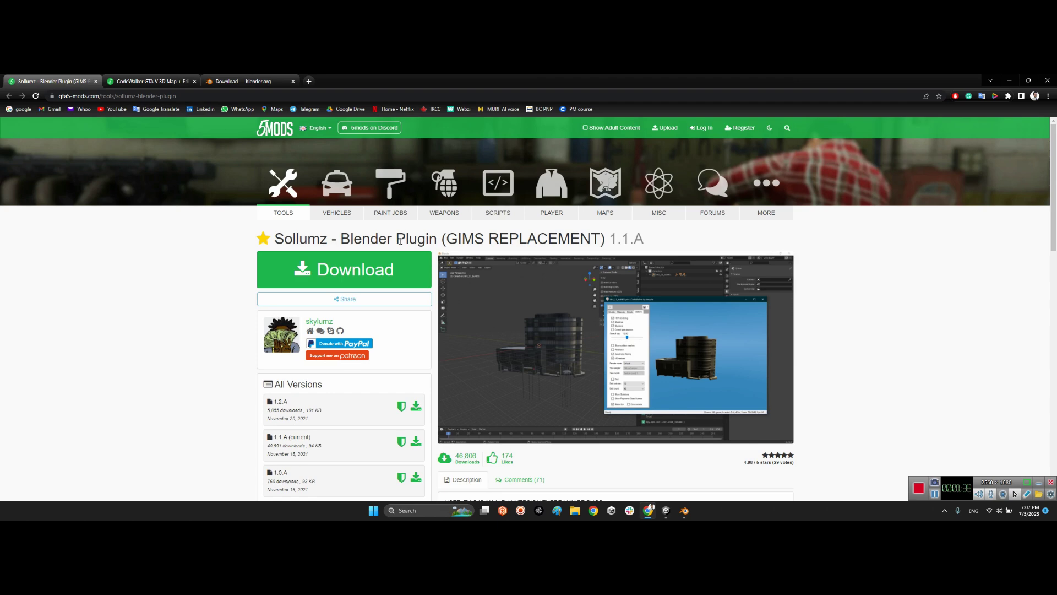
scroll(363, 231, down, 3)
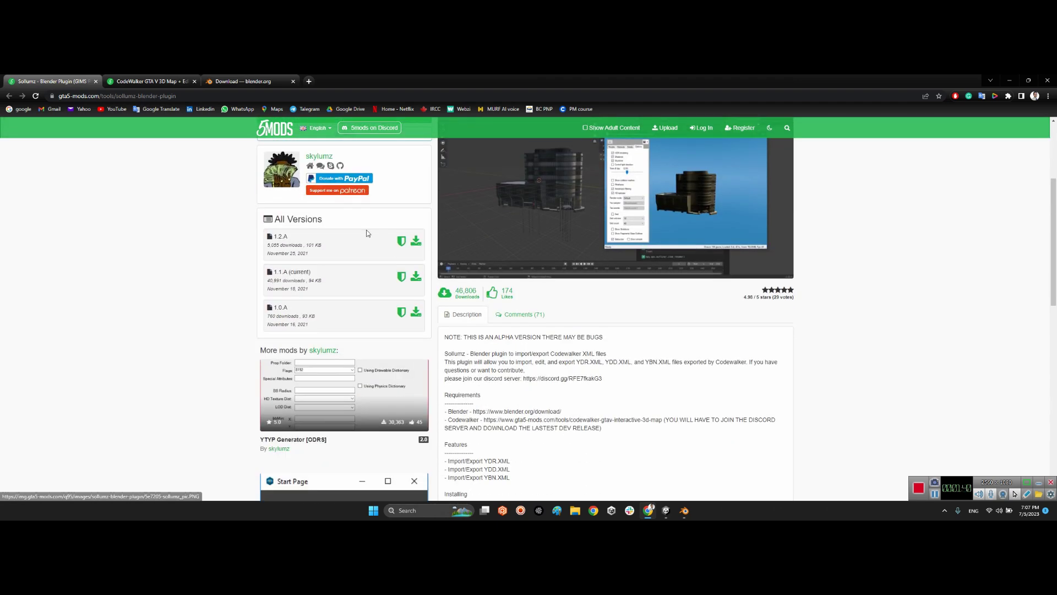
click(416, 242)
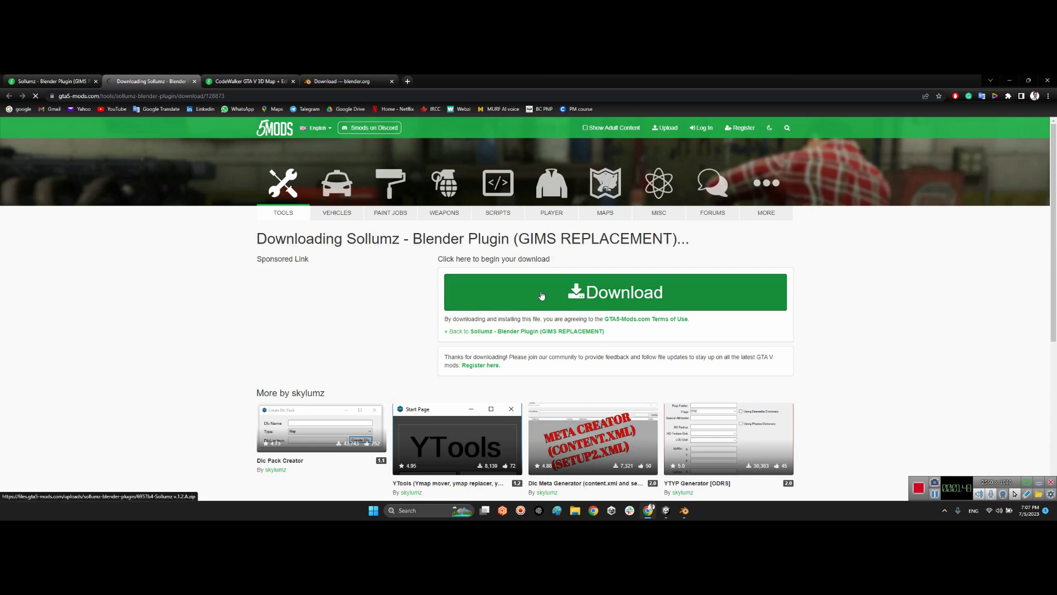
click(538, 290)
click(40, 492)
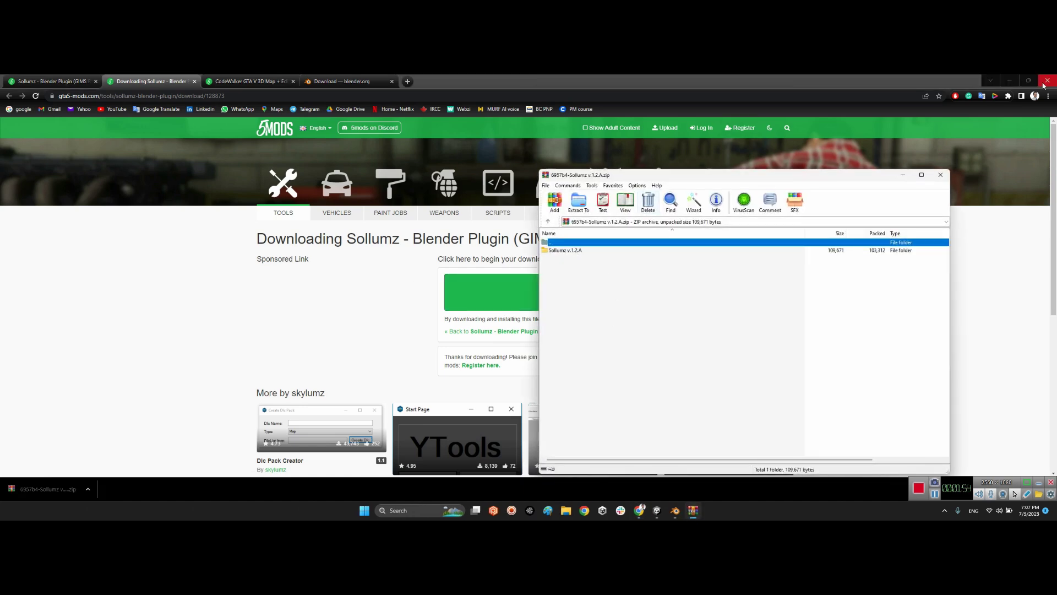
- Extract the Sollumz v.1.2.A folder from the archive to the desktop and close the archive
click(1009, 80)
click(1012, 78)
click(557, 250)
click(461, 212)
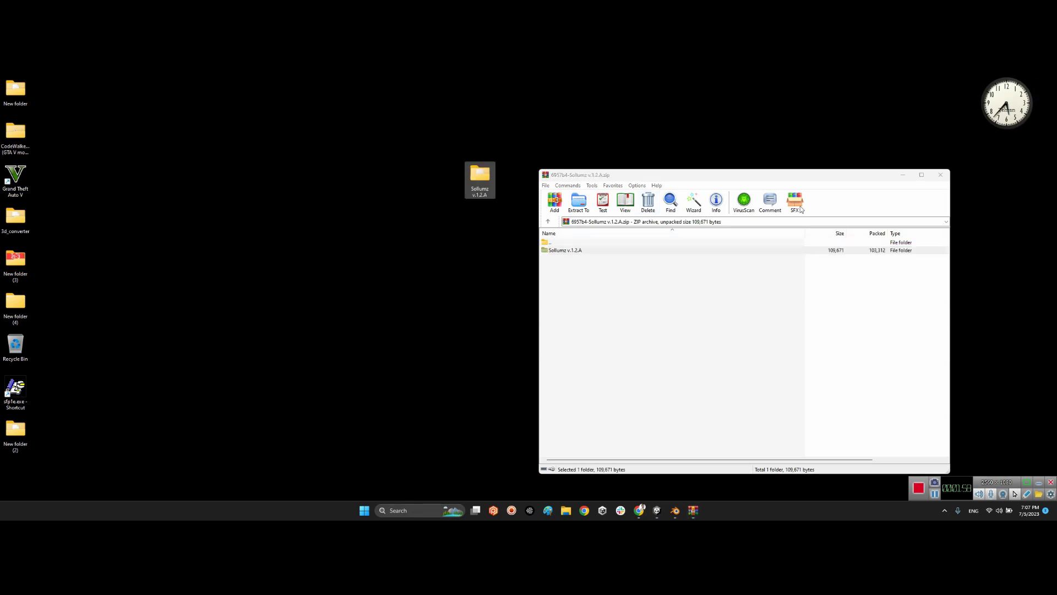
click(940, 174)
- Check the extracted Sollumz v.1.2.A folder for sollumz.zip and close the folder
double_click(477, 187)
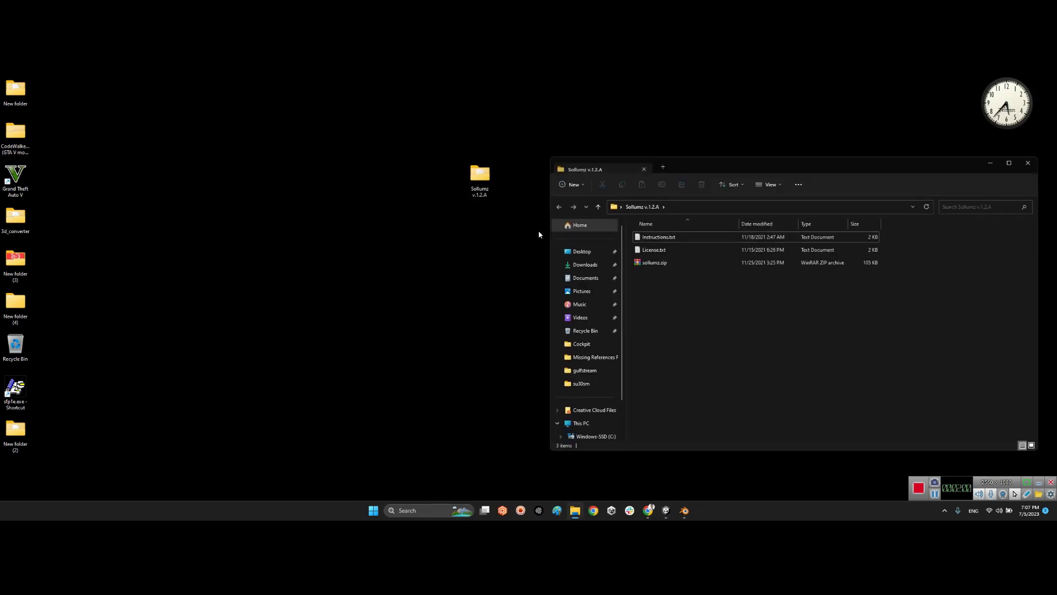
click(650, 264)
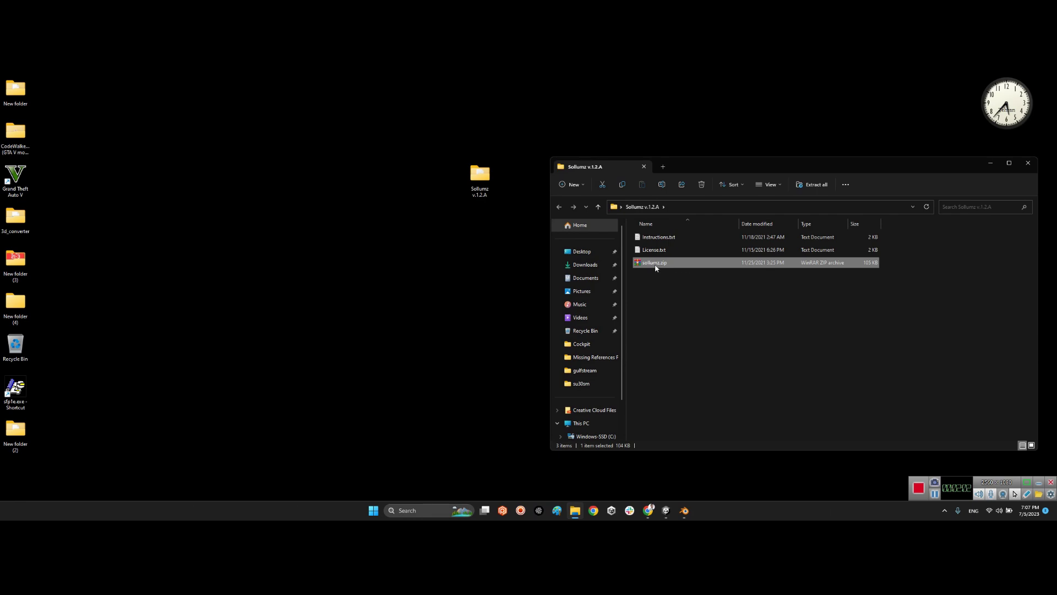
click(695, 279)
click(1033, 167)
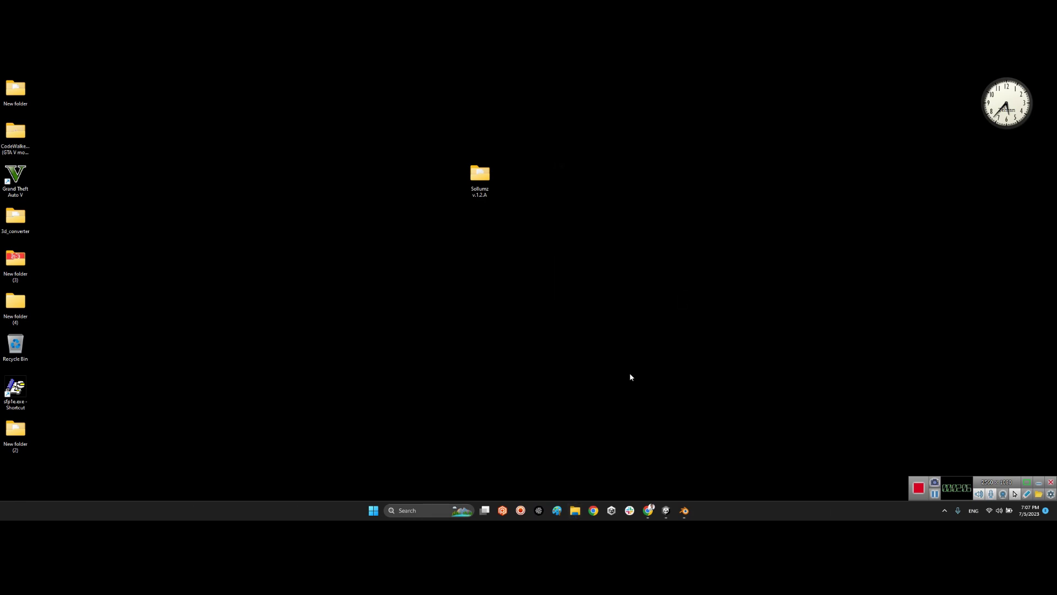
- Switch to Blender and install the sollumz.zip add-on from the Sollumz v.1.2.A folder on the desktop
click(683, 510)
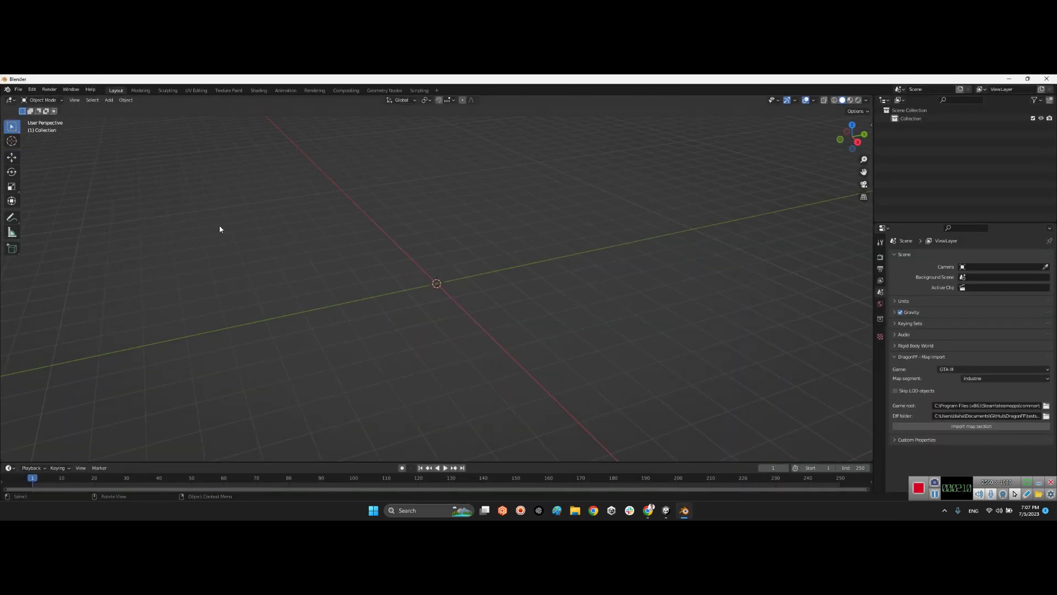
click(32, 89)
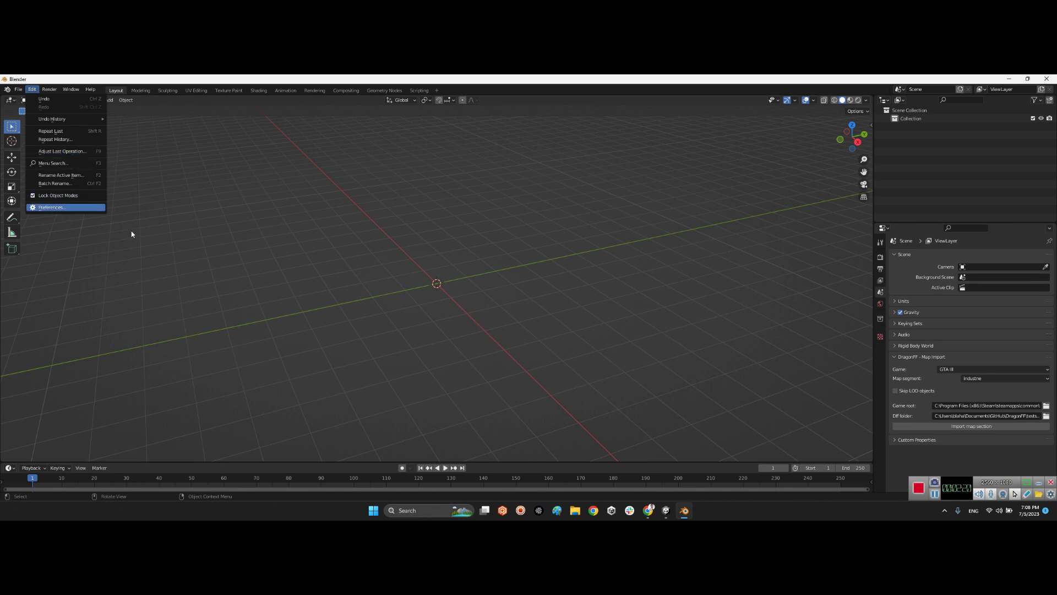
key(Return)
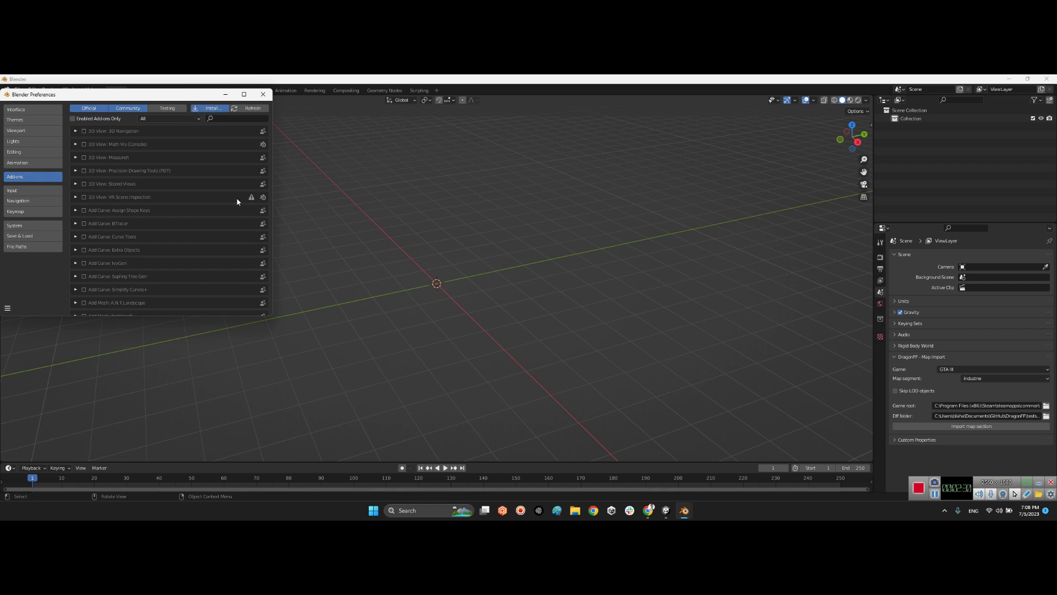
click(28, 167)
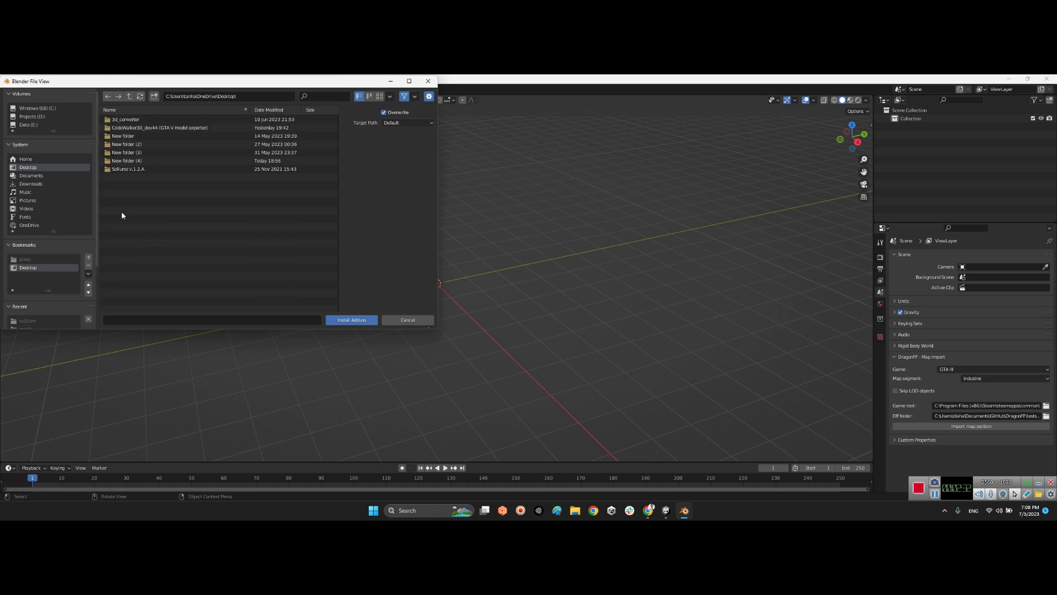
double_click(118, 169)
click(120, 121)
click(358, 321)
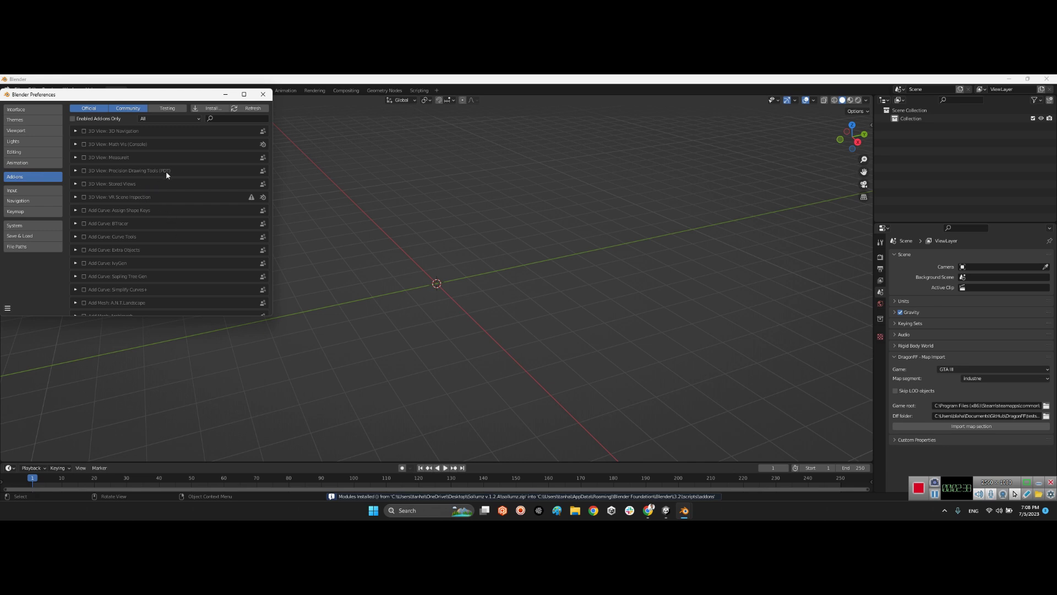
- Search the add-ons list with "so" to locate Import-Export: Sollumz, and close the preferences
scroll(197, 241, down, 5)
scroll(158, 184, down, 4)
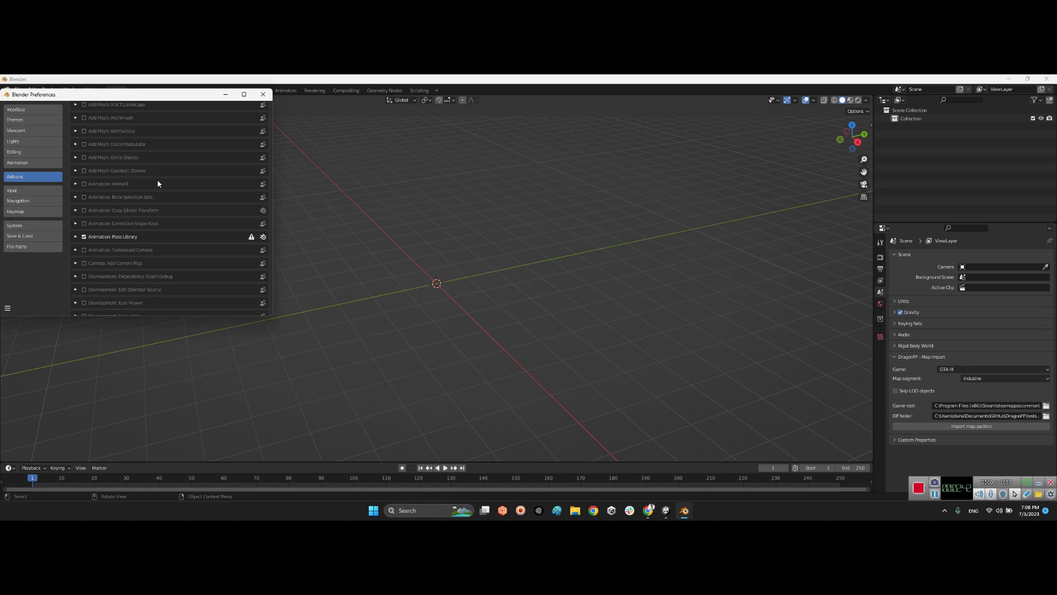
scroll(168, 179, up, 9)
click(223, 118)
text(gt)
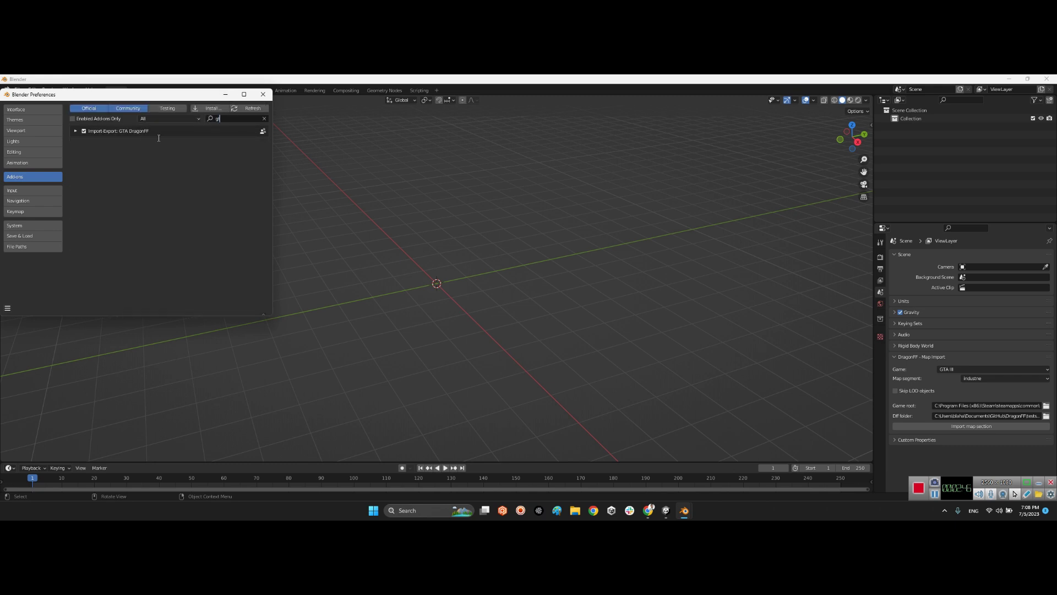
key(BackSpace)
key(BackSpace)
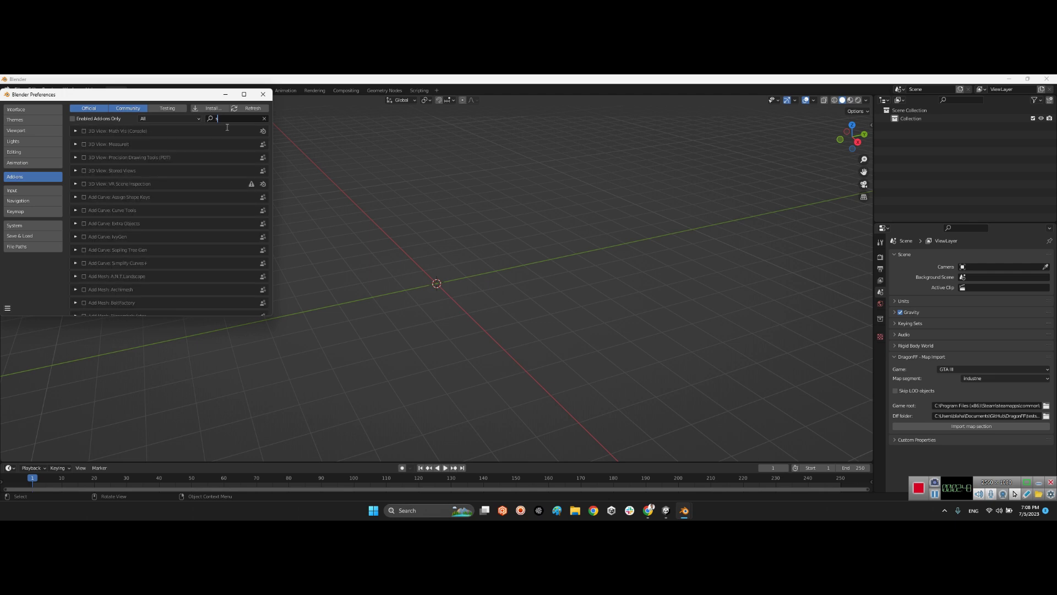
text(sc)
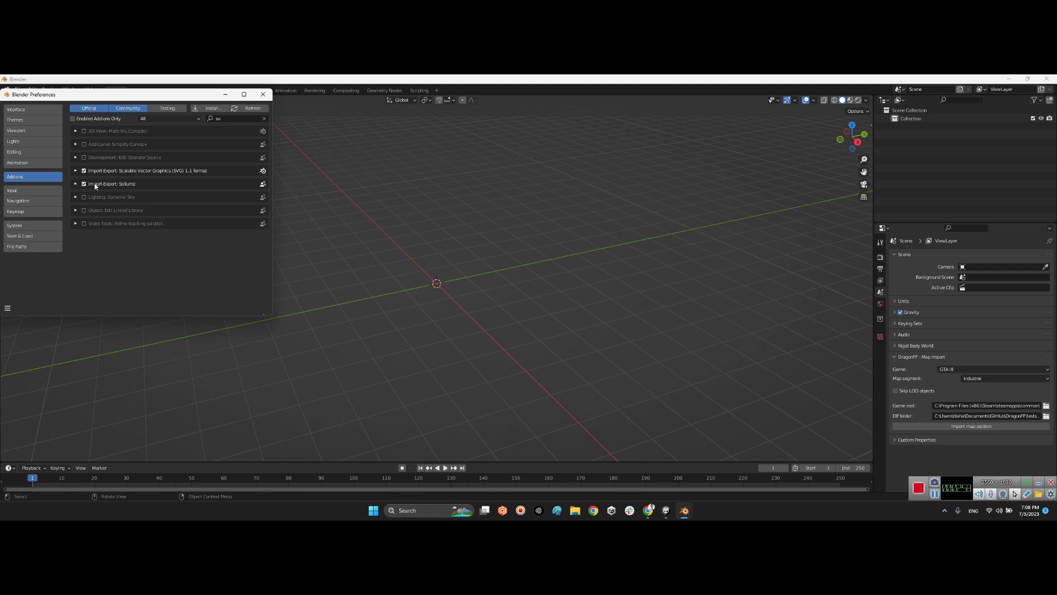
click(262, 95)
- Check the file import options available in Blender
click(17, 90)
mouse_move(33, 200)
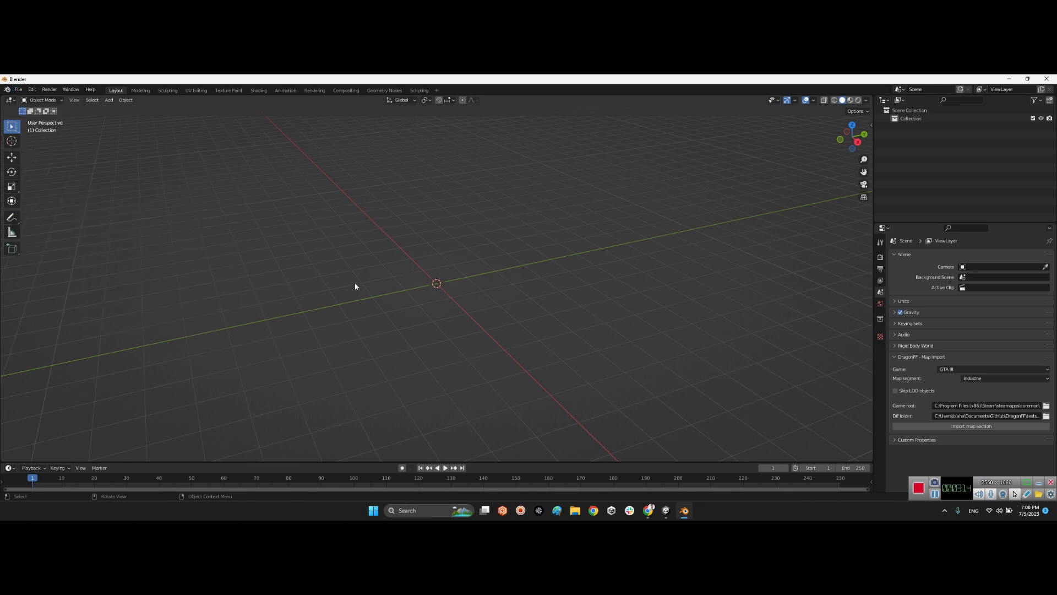
- Switch to Chrome and return to the Sollumz - Blender Plugin page, highlighting its web address
click(1008, 78)
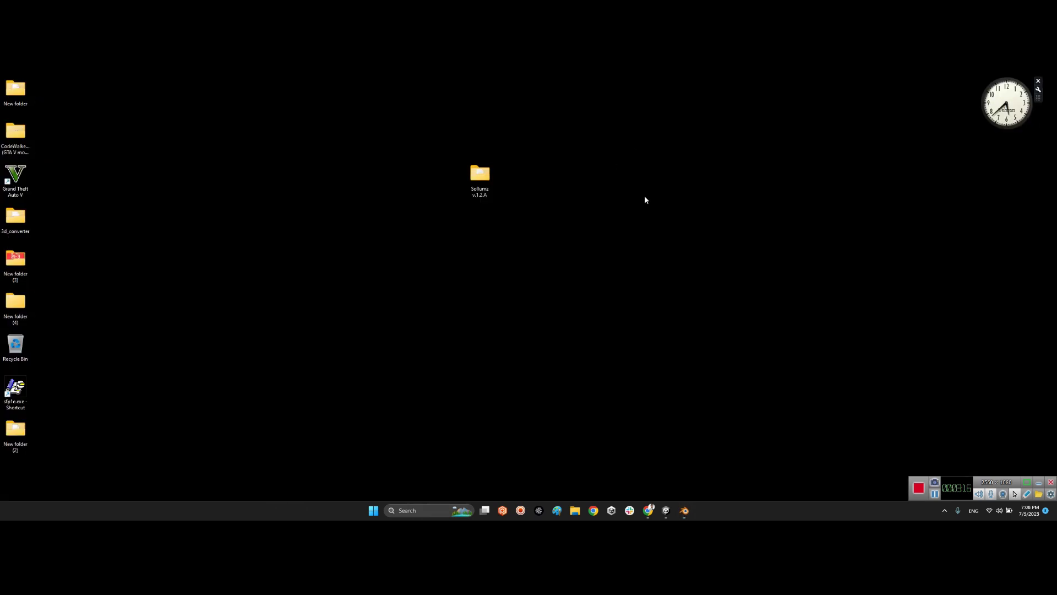
click(647, 510)
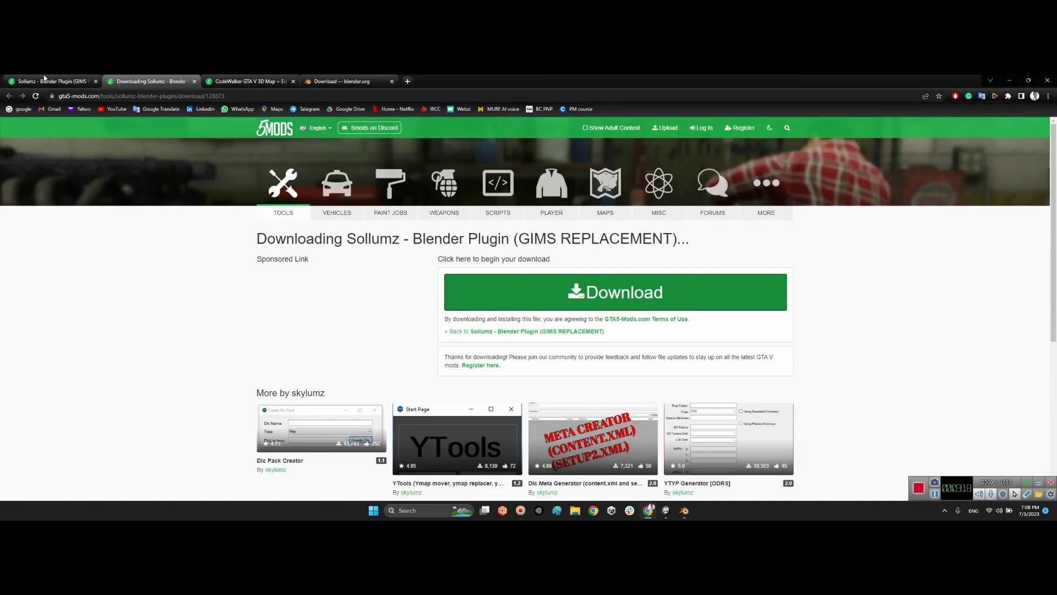
click(52, 81)
scroll(185, 117, up, 3)
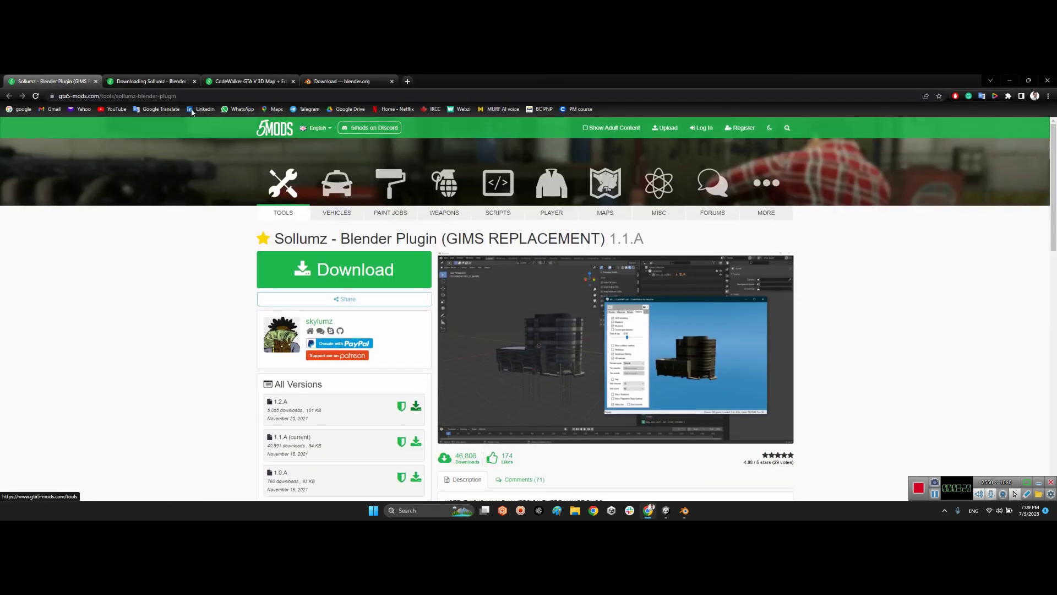
click(108, 97)
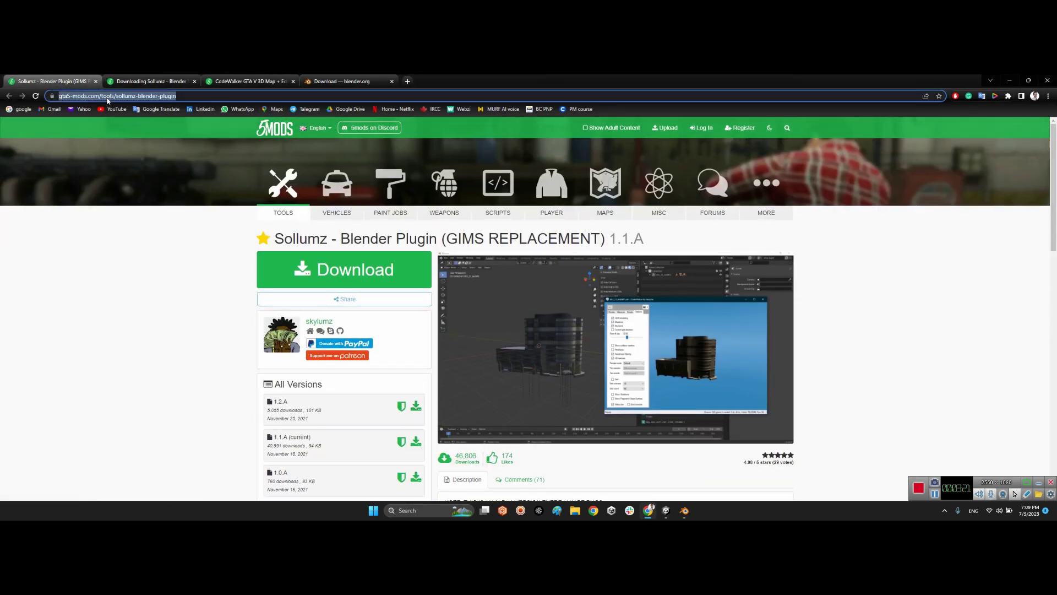
click(148, 80)
click(64, 83)
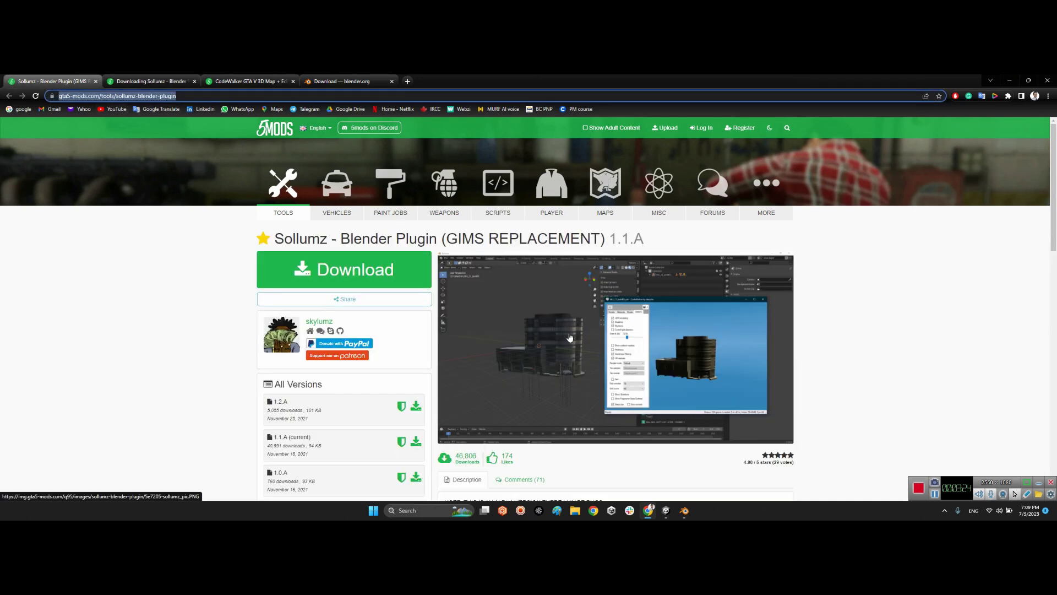
- Bring back the closed blender.org tab and view the Blender 3.6 LTS download page
click(392, 81)
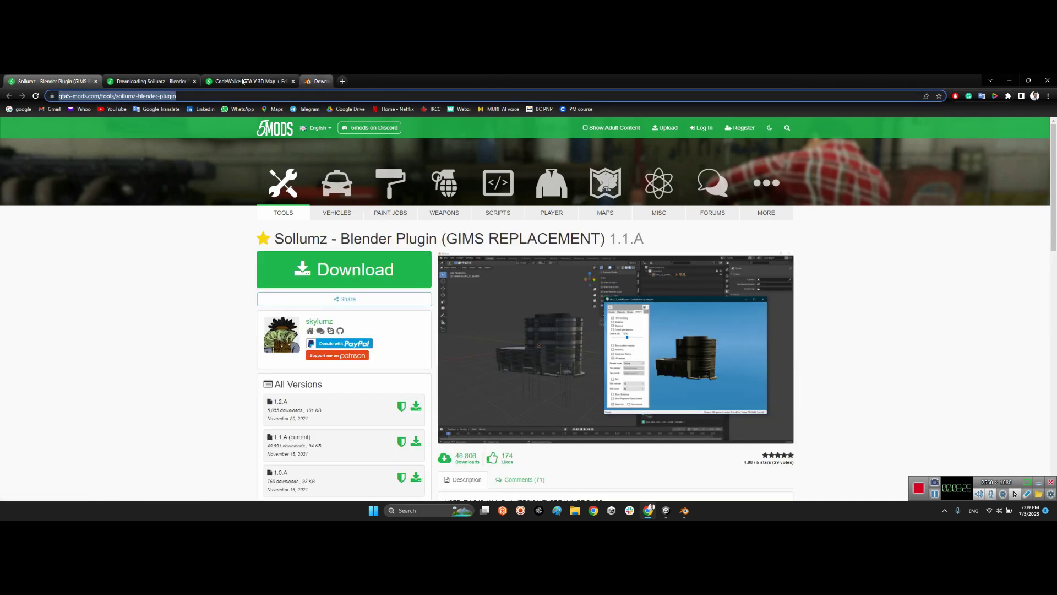
right_click(337, 81)
click(368, 137)
click(531, 269)
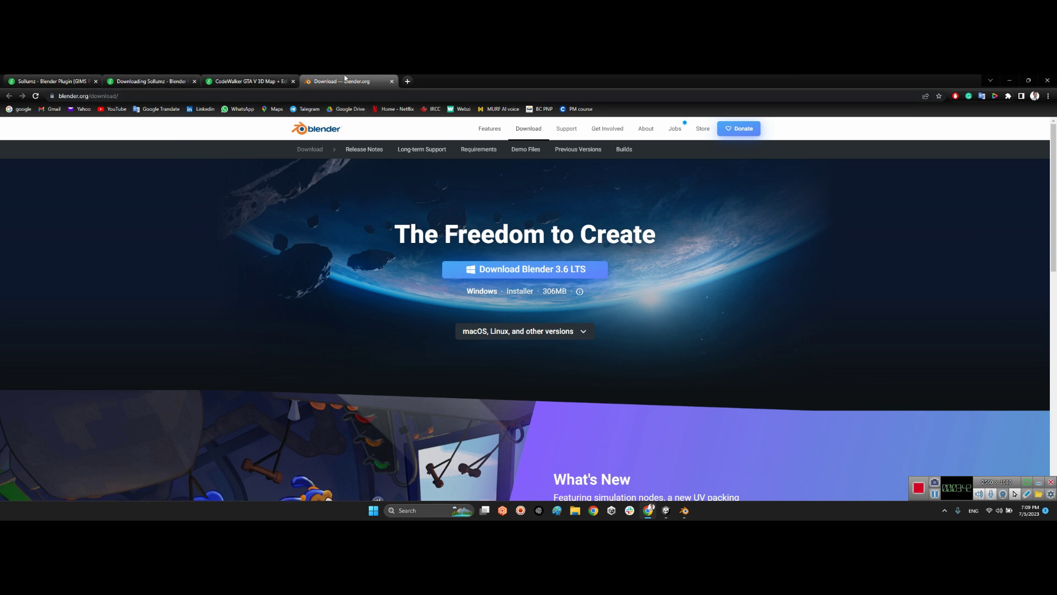
- Close the Blender and Sollumz download tabs and look over the CodeWalker GTA V 3D Map + Editor page
key(ctrl+w)
key(ctrl+shift+Tab)
key(ctrl+w)
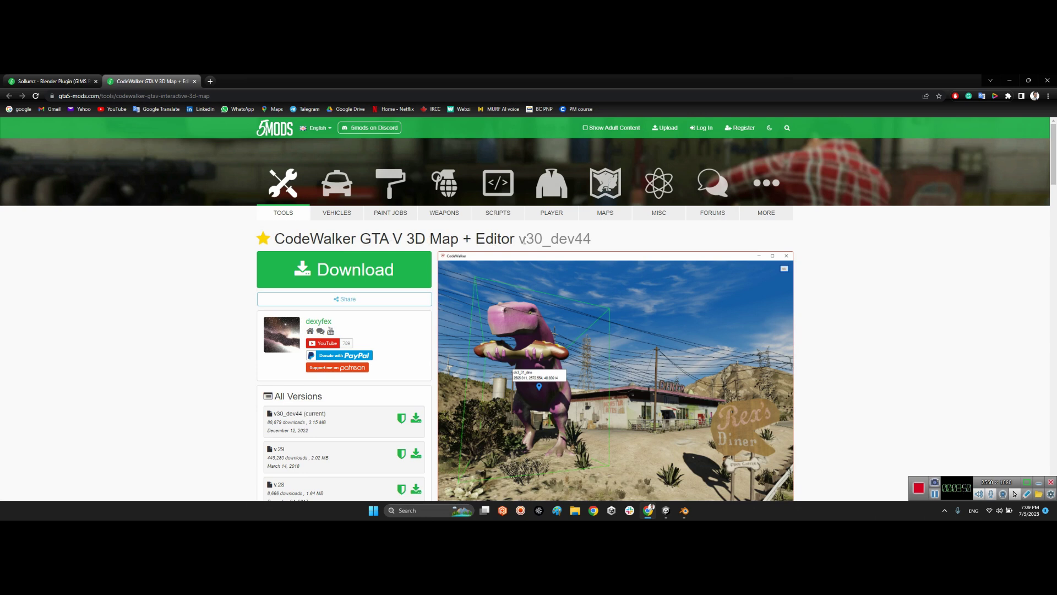
scroll(551, 292, down, 2)
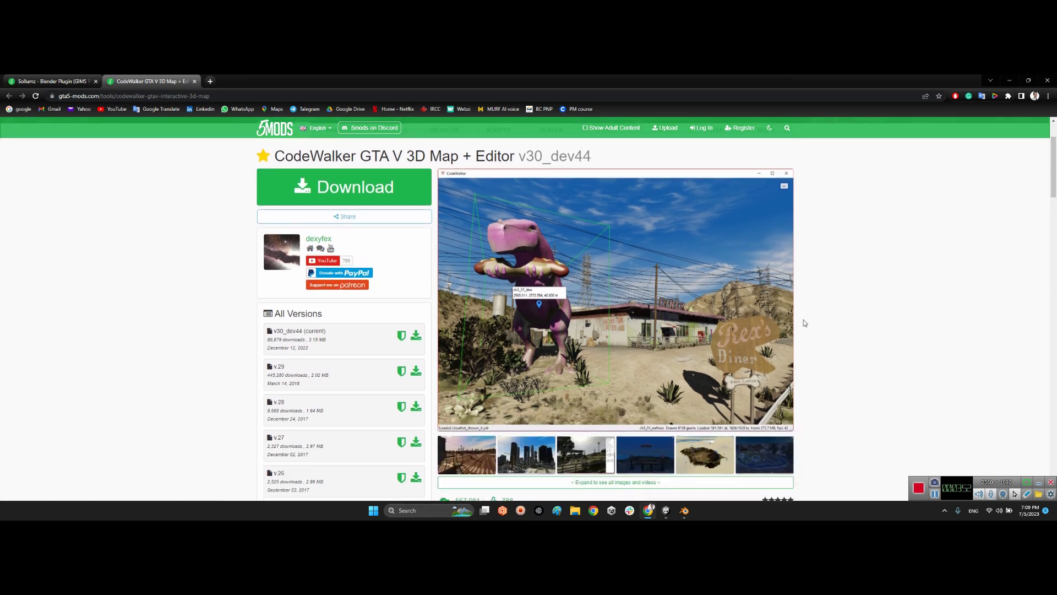
scroll(628, 312, up, 2)
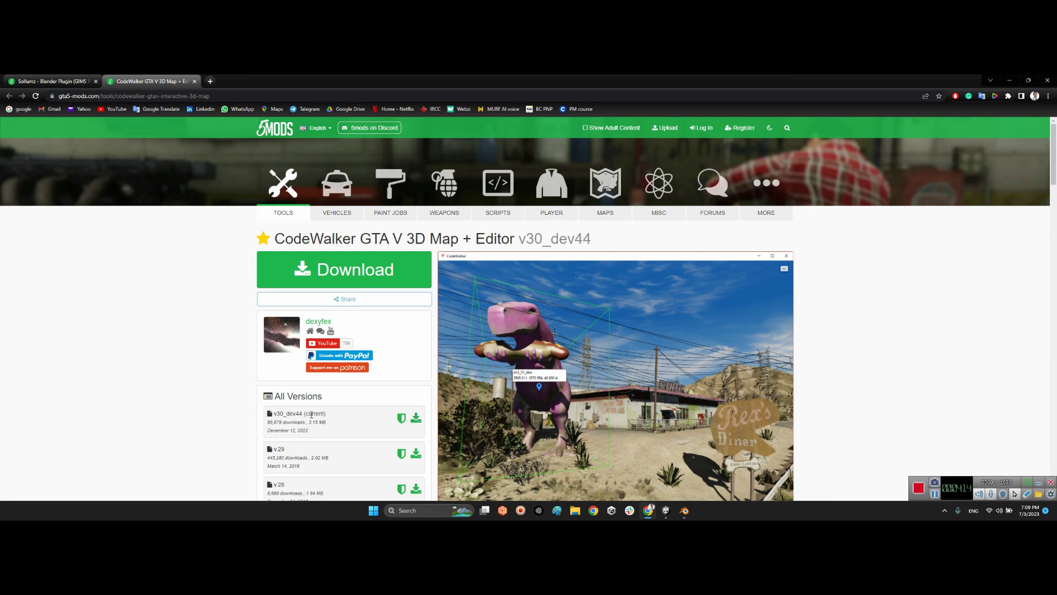
- Leave Chrome, open the CodeWalker30_dev44 folder on the desktop and launch CodeWalker RPF Explorer.exe
click(1052, 79)
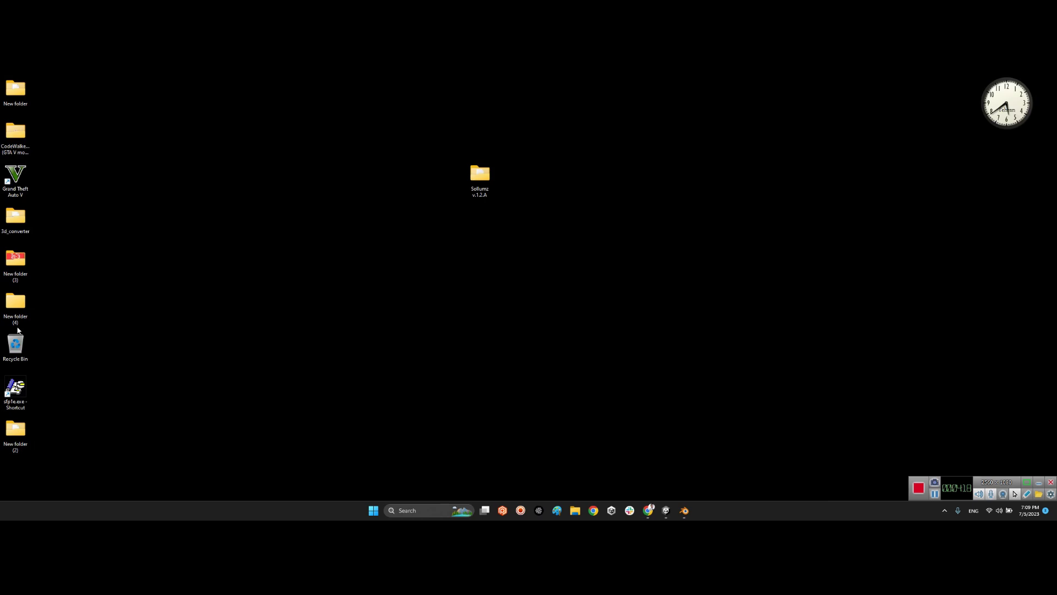
double_click(16, 135)
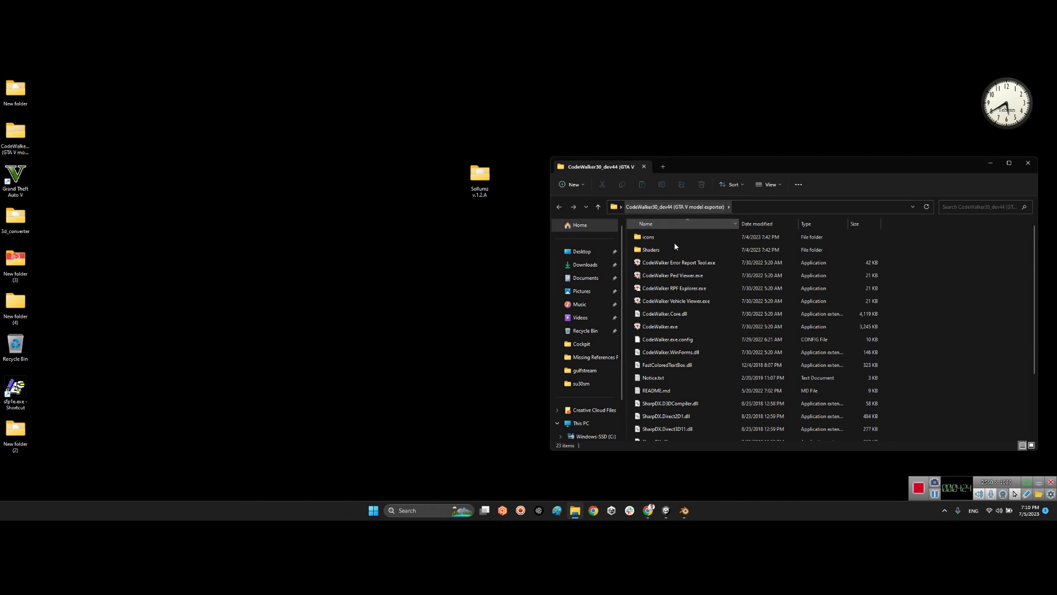
click(671, 290)
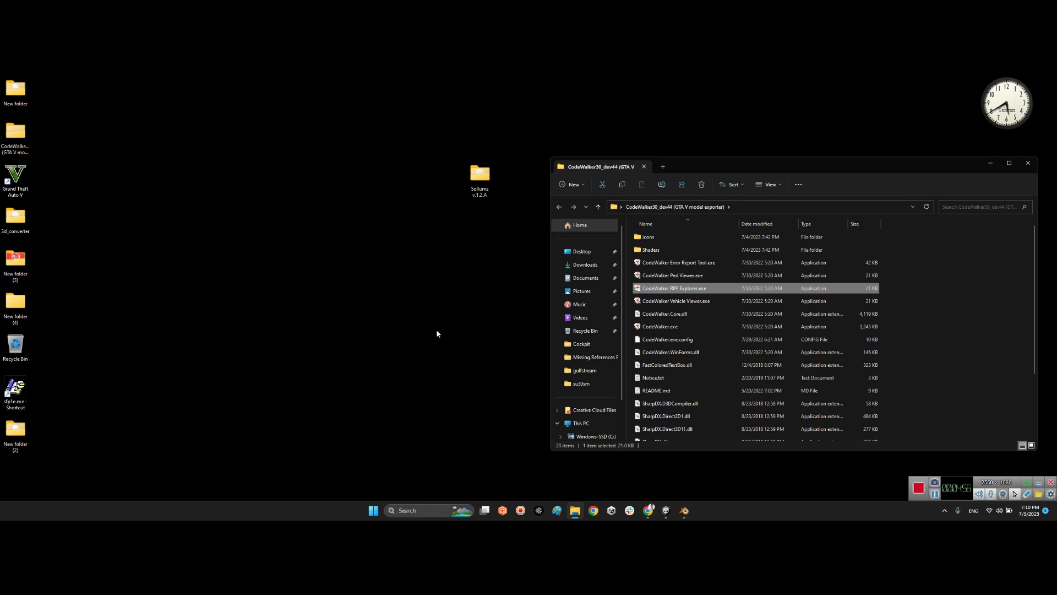
double_click(663, 289)
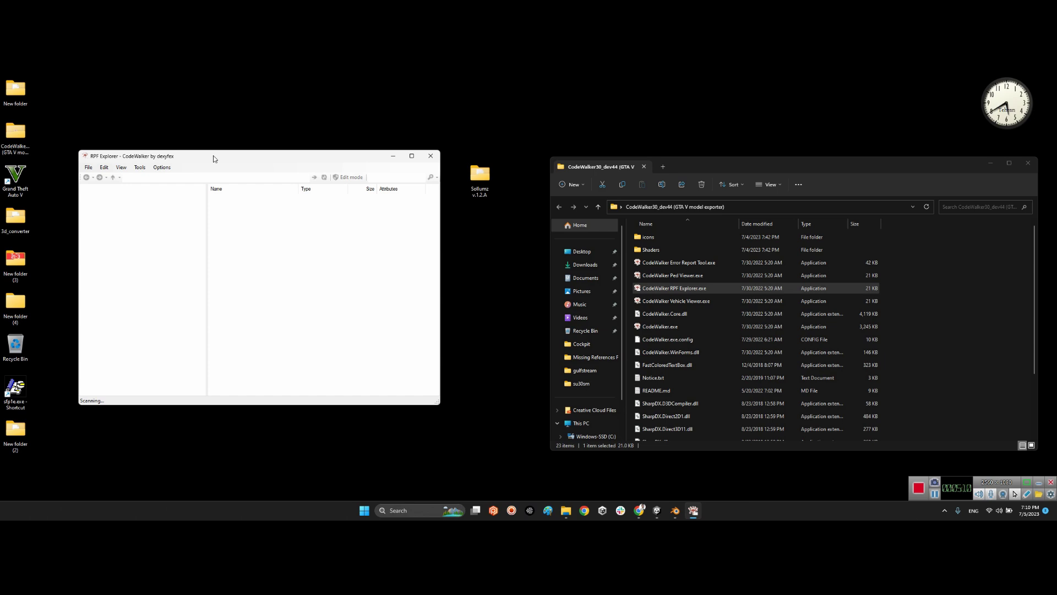
drag(213, 155, 209, 136)
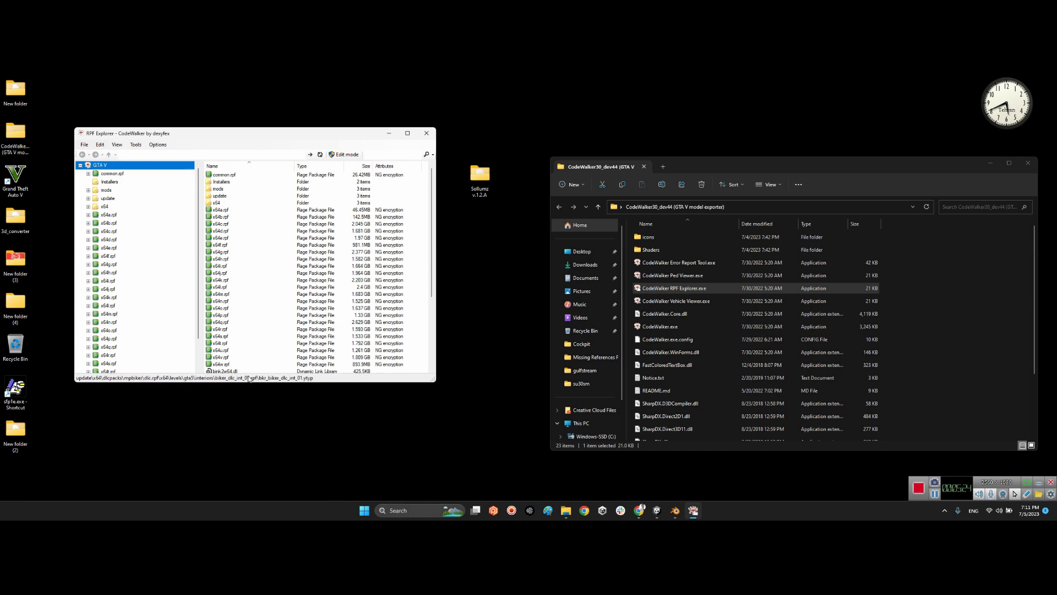
click(930, 283)
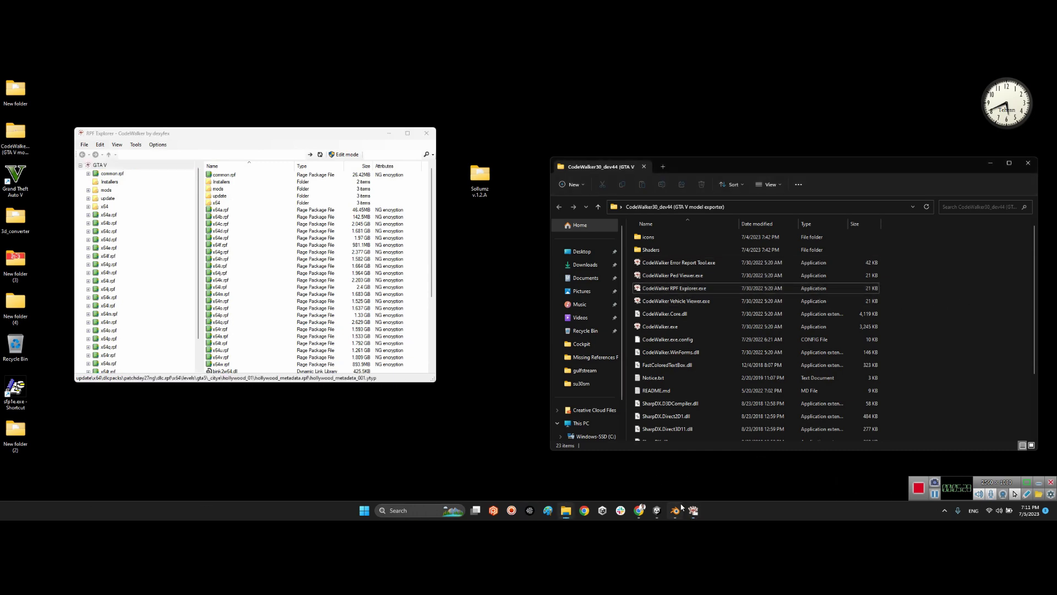
- Switch to Chrome, browse the GTA5-Mods aircraft in the vehicles category, and search the site for "sukhoi"
click(638, 511)
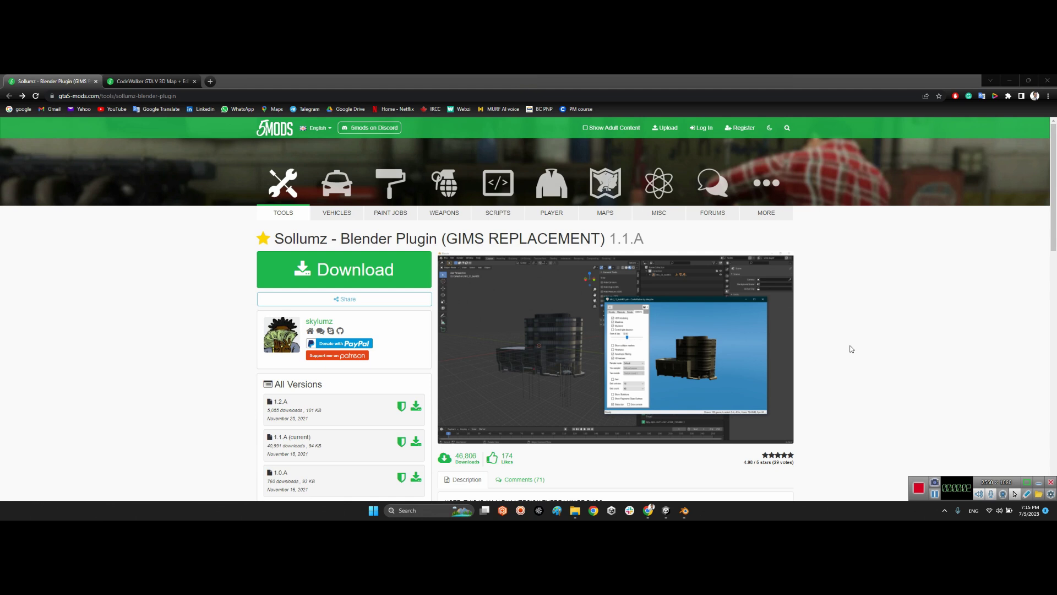
click(336, 214)
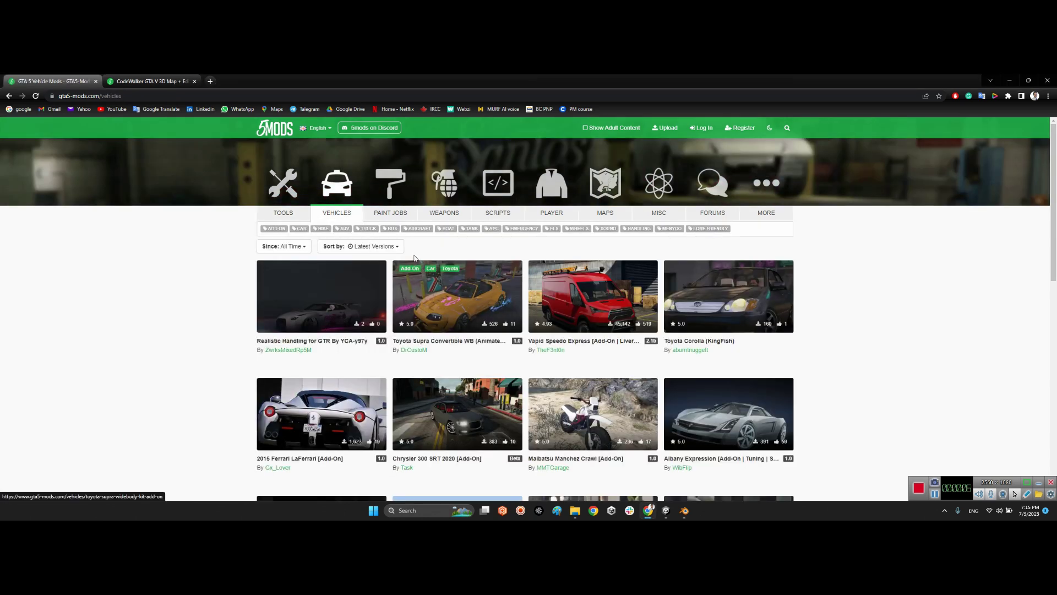
click(416, 232)
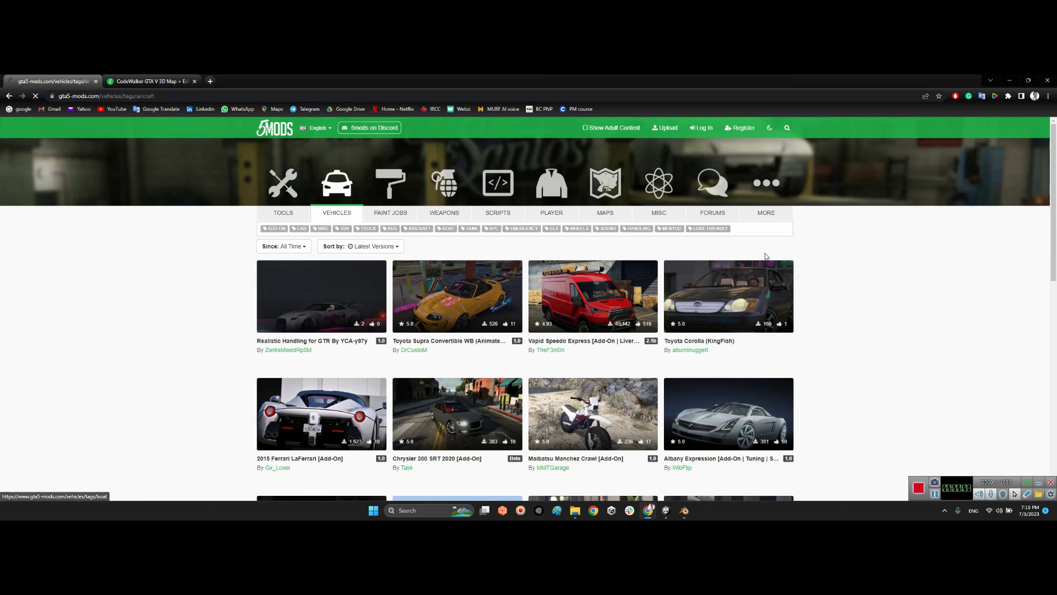
click(787, 129)
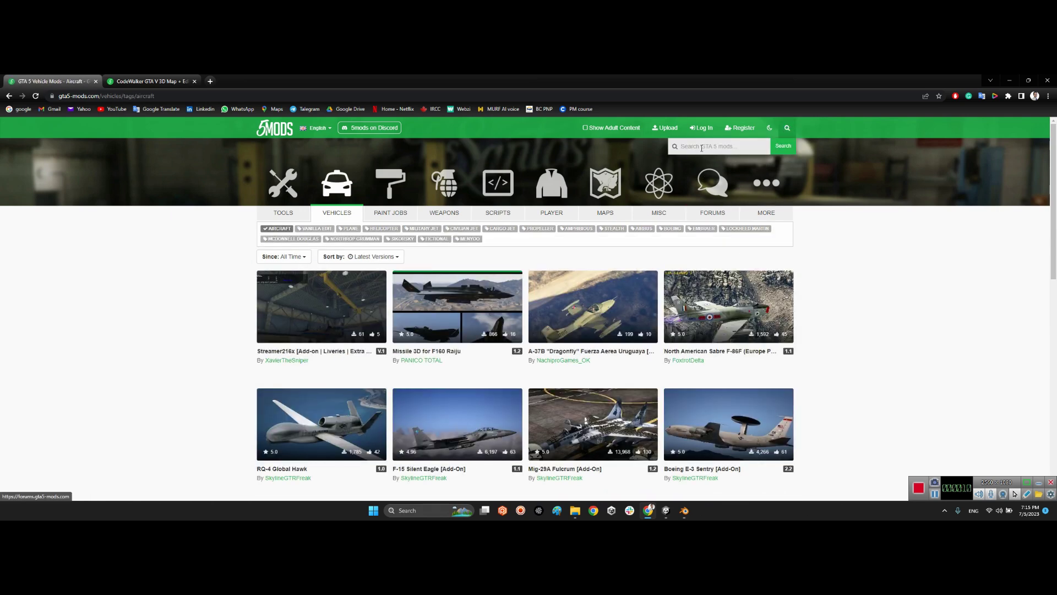
text(sukh)
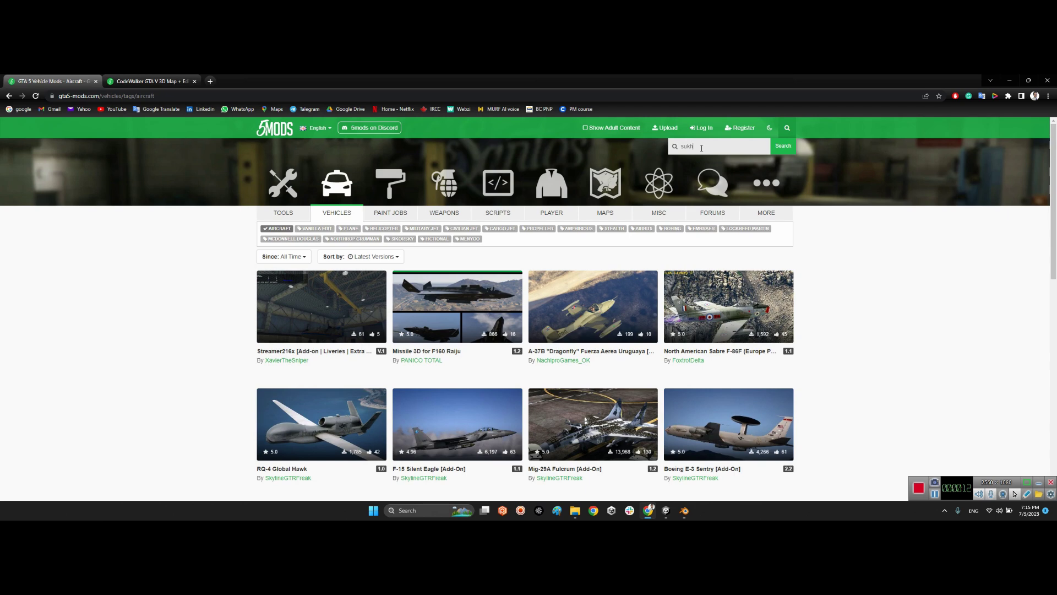
text(oi)
key(Return)
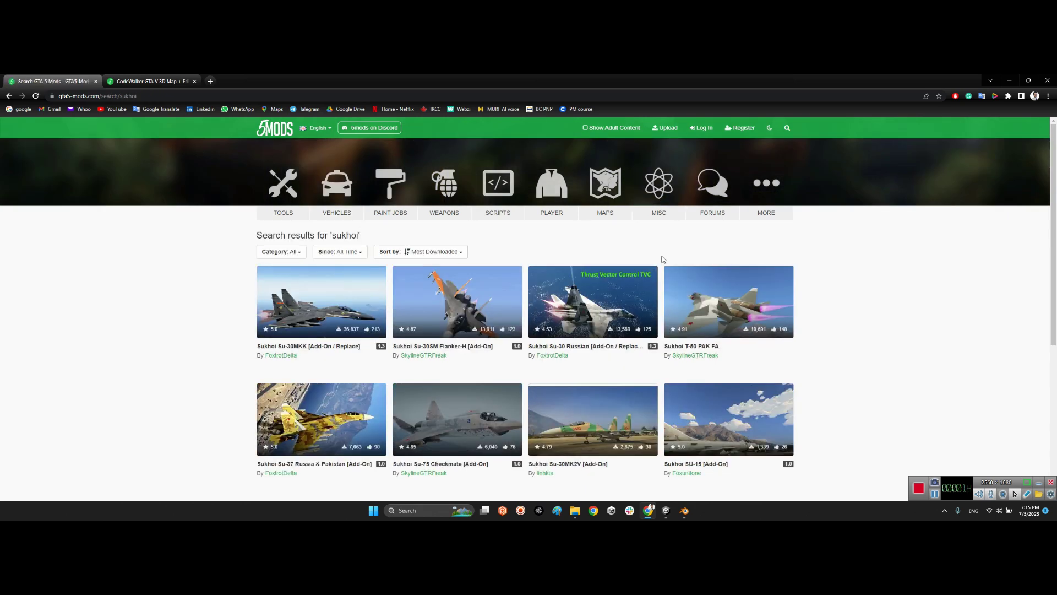
- Review the Sukhoi Su-30SM Flanker-H [Add-On] mod and go to its download page
click(435, 349)
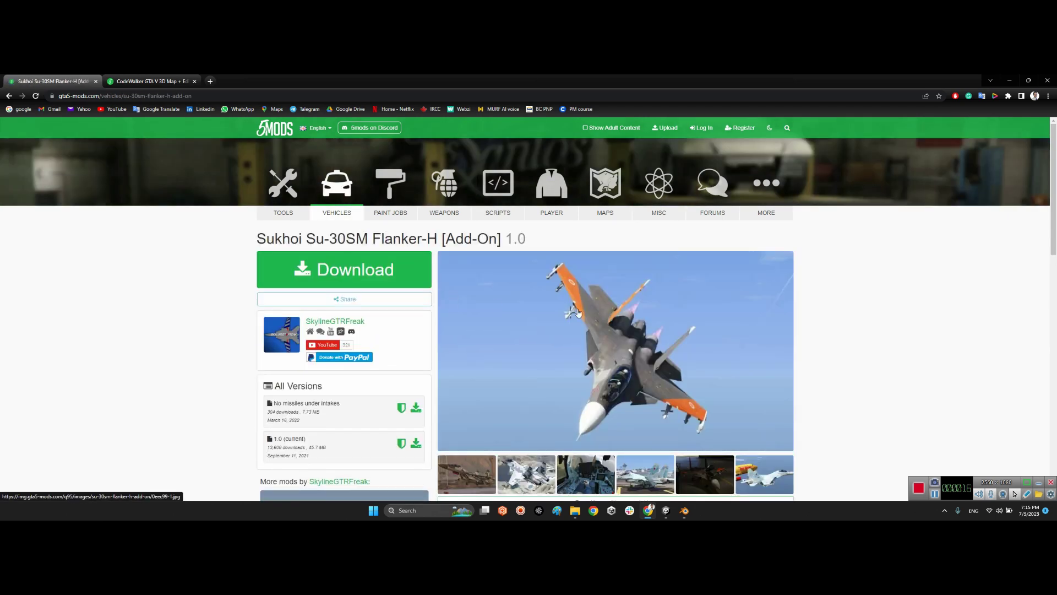
scroll(496, 306, down, 2)
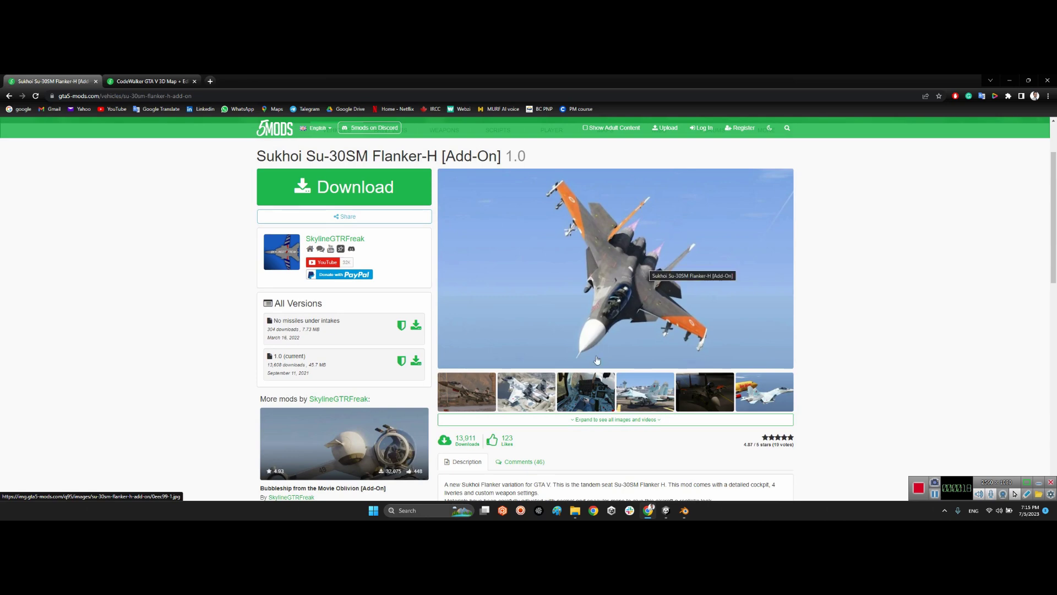
scroll(551, 287, up, 2)
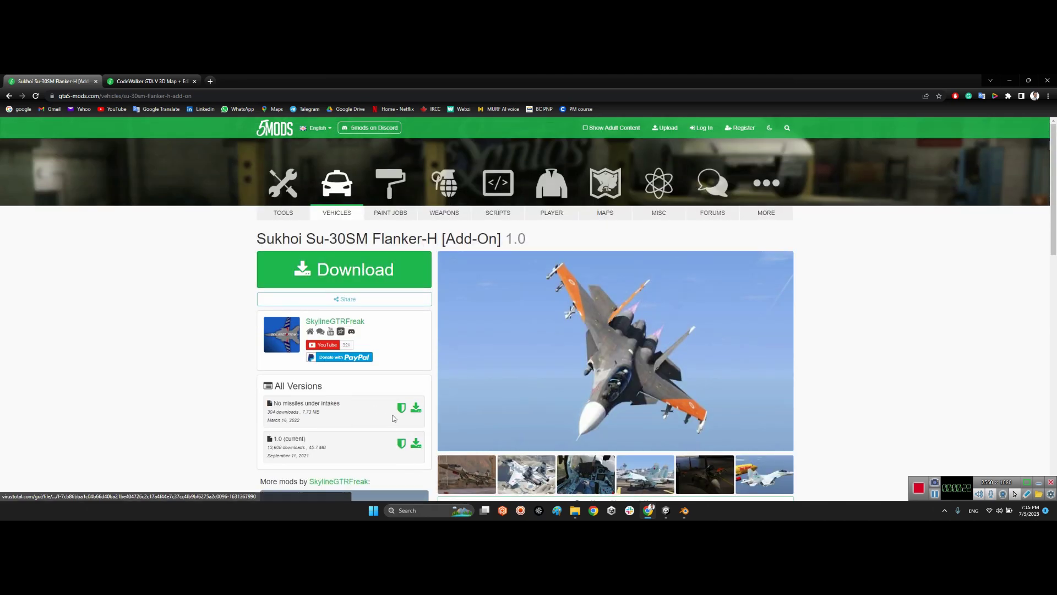
click(341, 270)
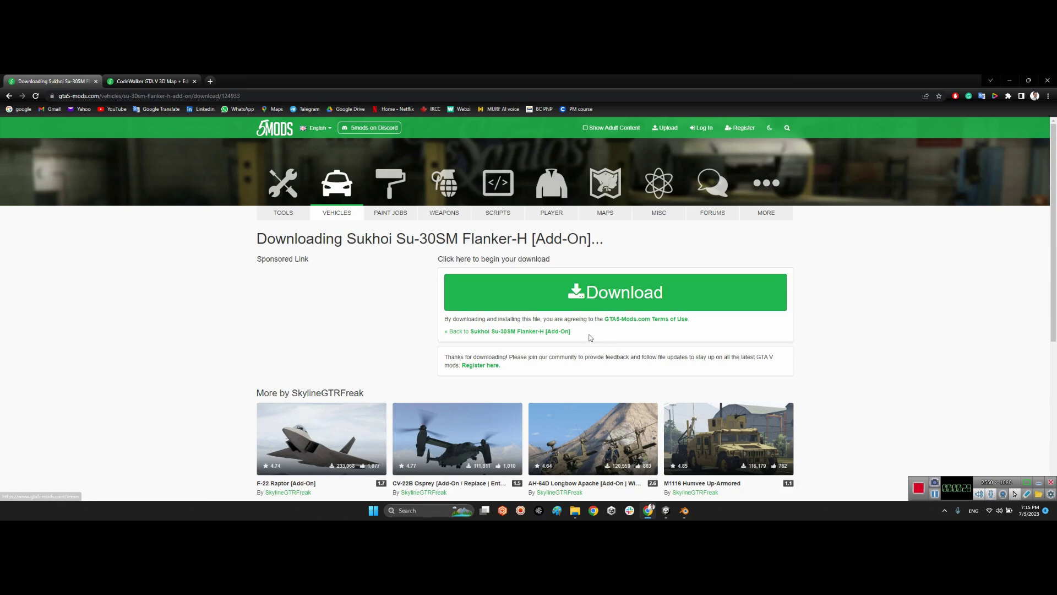
- Switch to File Explorer and open E:\SteamLibrary\steamapps\common\Grand Theft Auto V in a new window
click(1009, 80)
drag(653, 268, 595, 311)
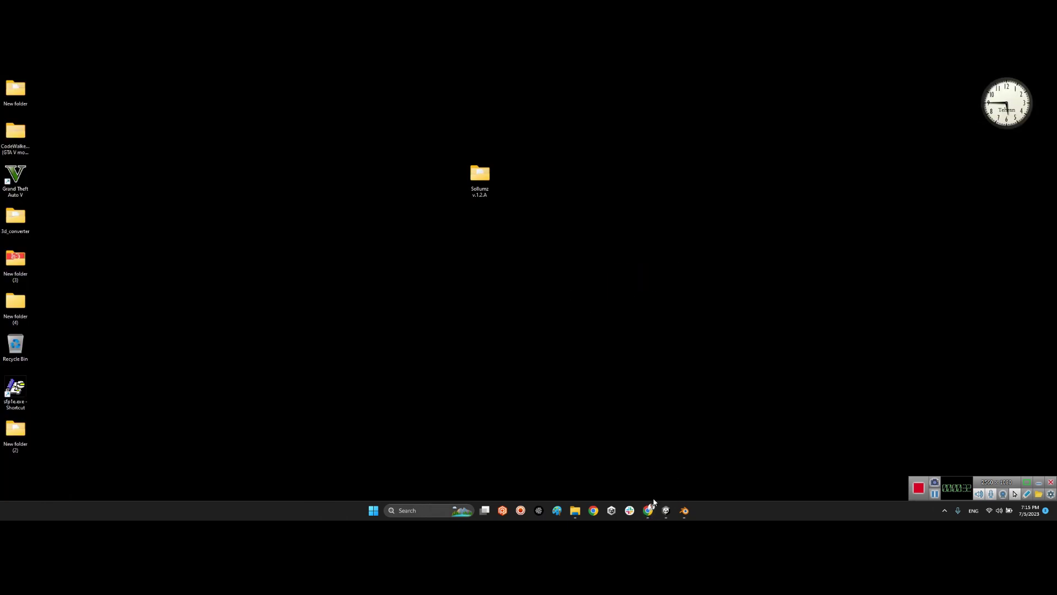
click(575, 510)
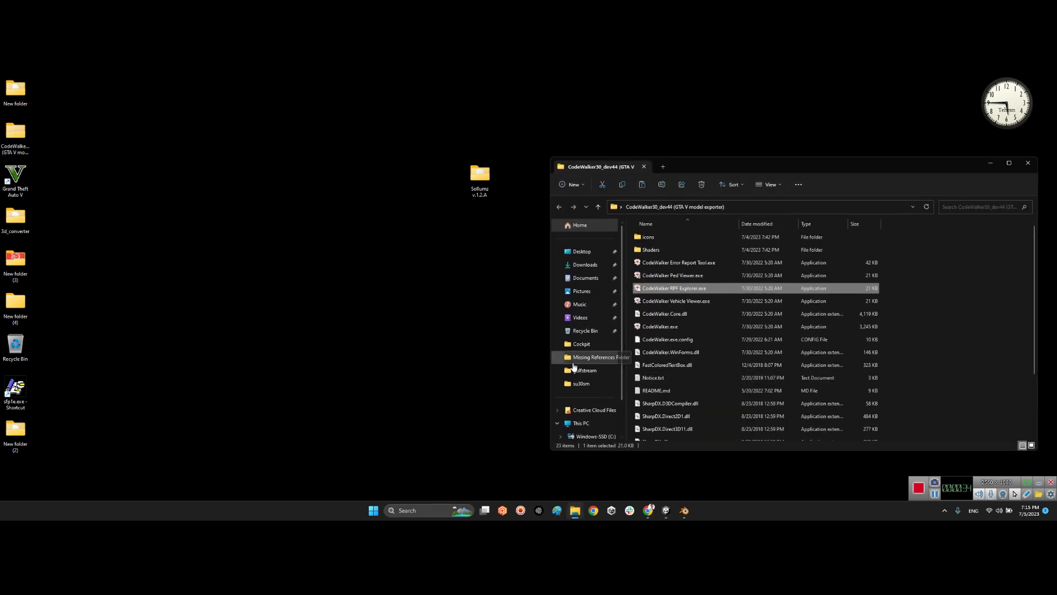
key(super+e)
drag(343, 92, 790, 152)
scroll(468, 309, down, 2)
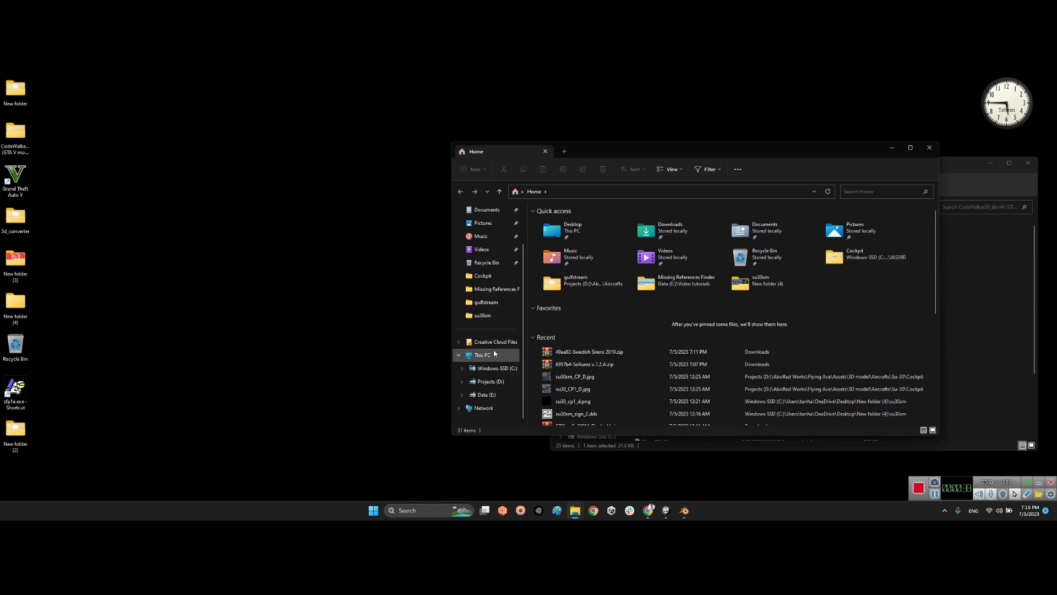
click(485, 394)
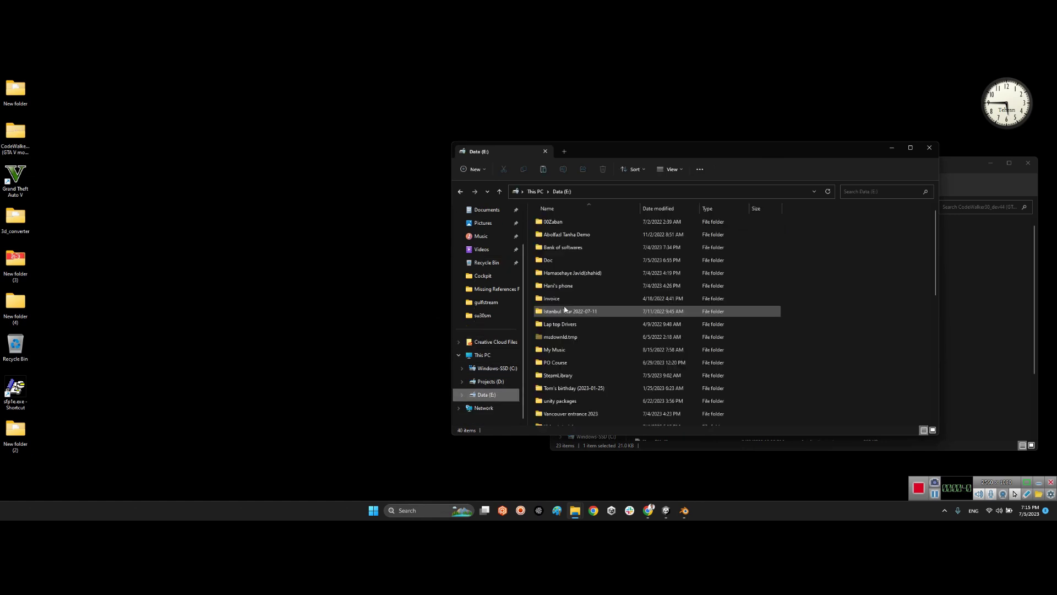
double_click(556, 375)
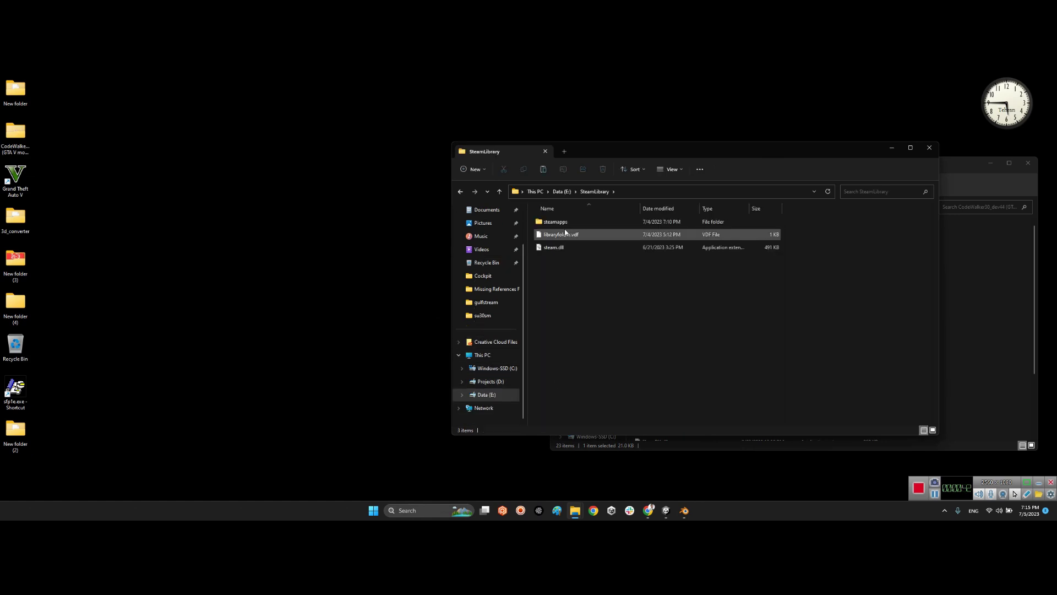
click(567, 222)
double_click(556, 222)
double_click(556, 221)
double_click(556, 222)
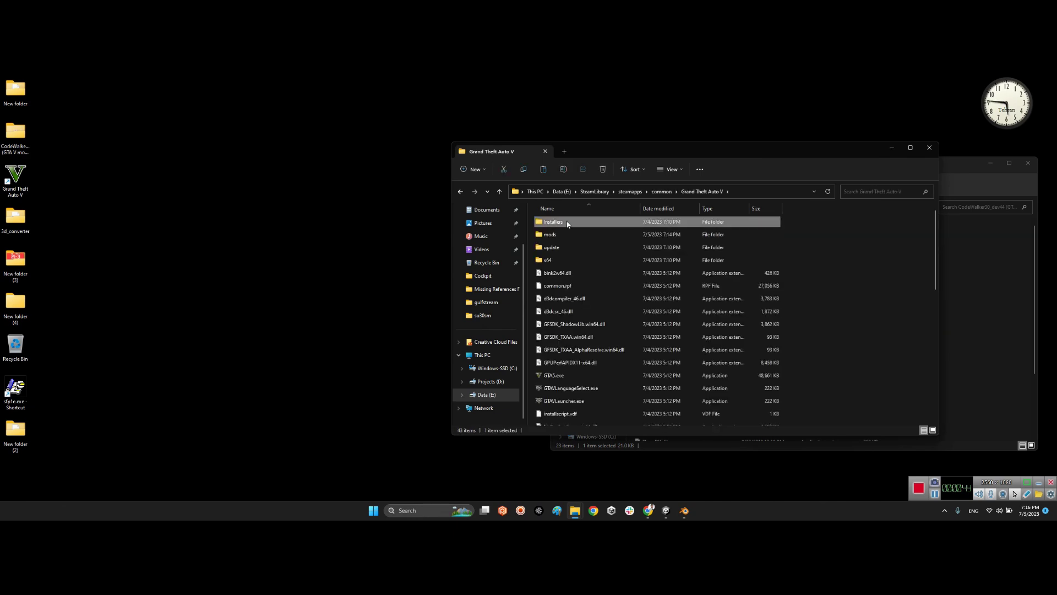
- Open the game's mods folder, check that SU30sm.rpf is in it, and minimize the window
click(551, 237)
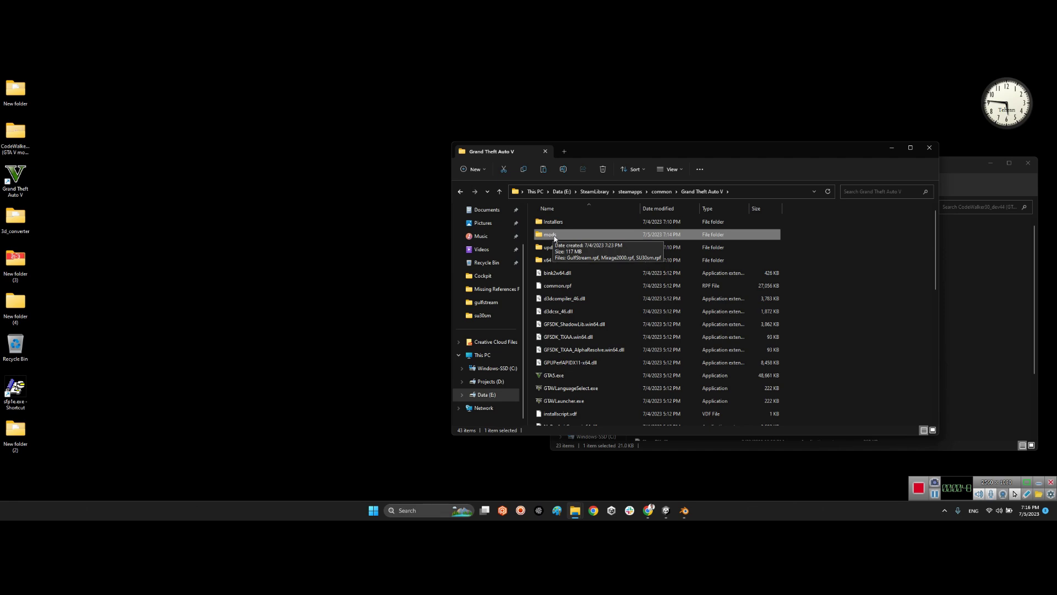
double_click(554, 237)
click(555, 250)
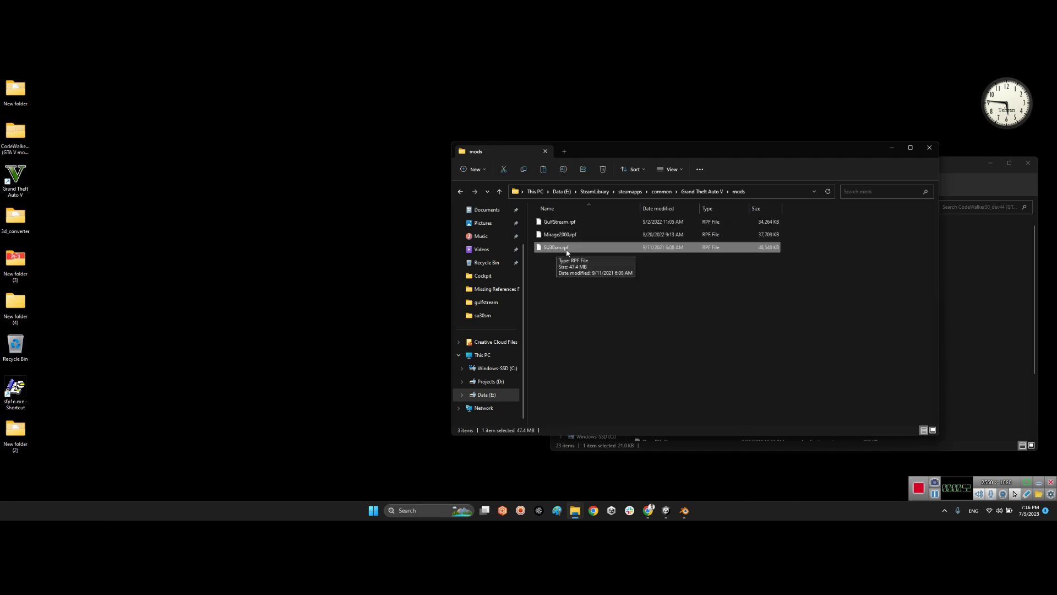
click(566, 248)
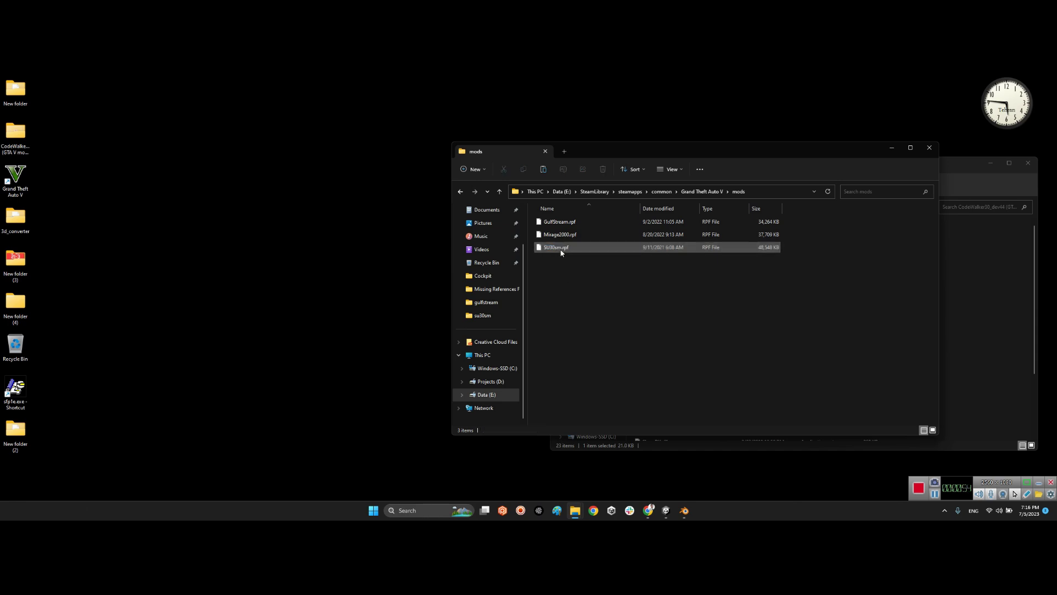
click(890, 148)
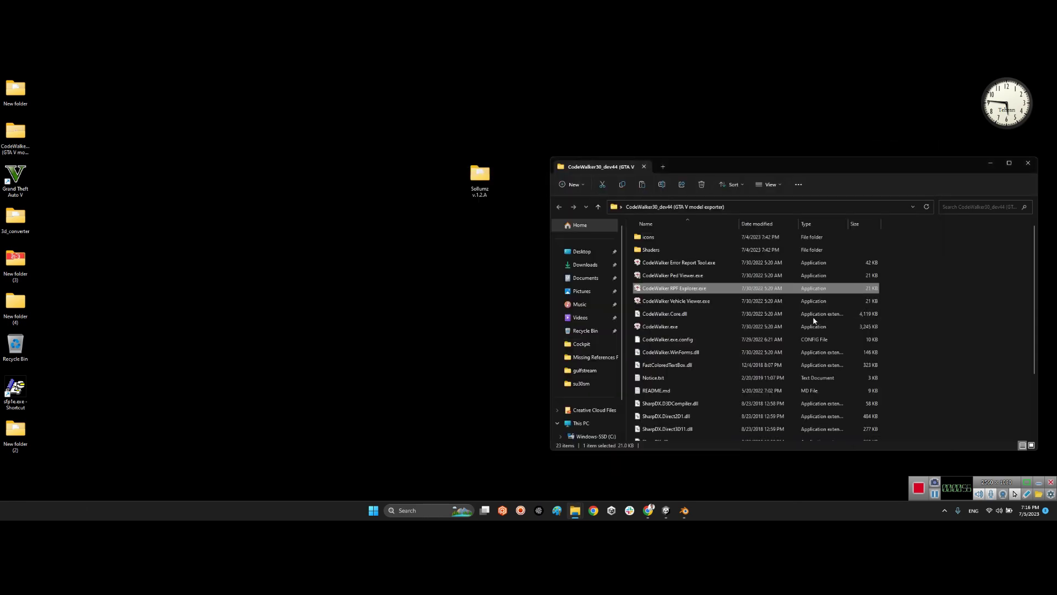
- Launch CodeWalker RPF Explorer, expand the mods folder and open the SU30sm.rpf package
double_click(684, 292)
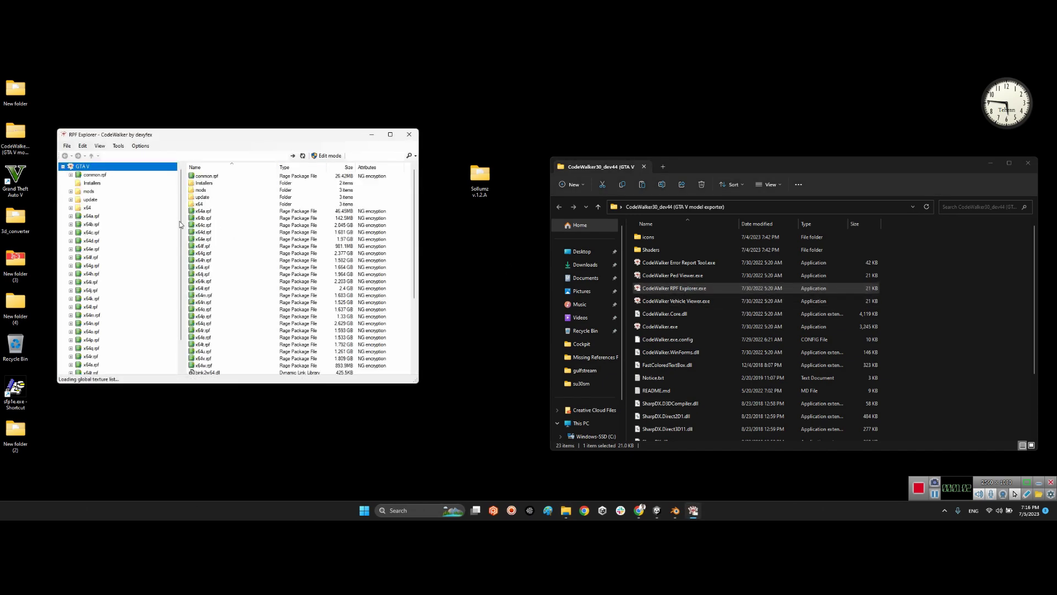
click(80, 192)
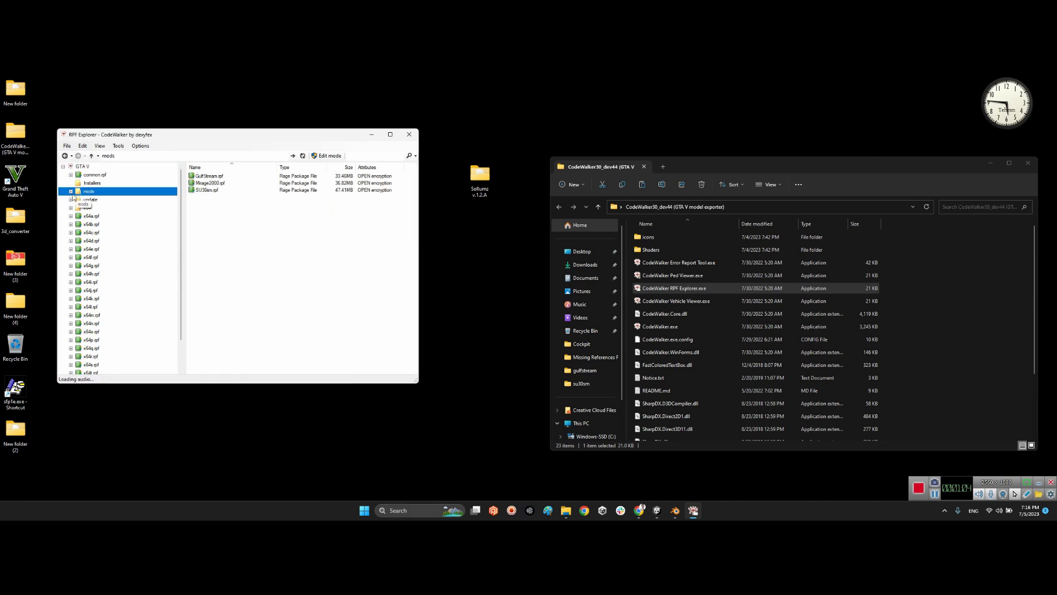
click(71, 192)
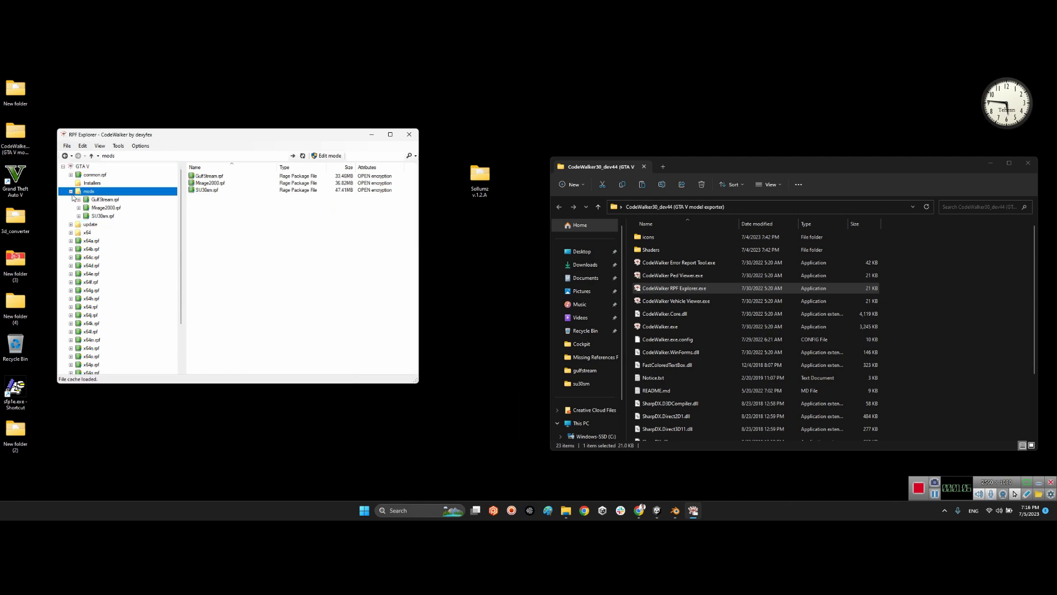
click(93, 217)
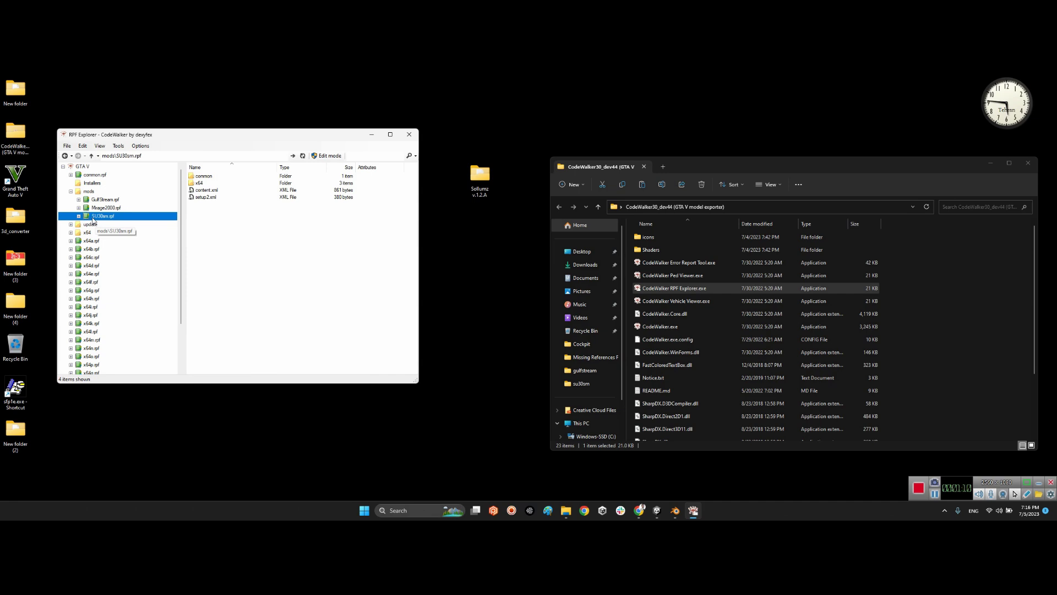
- Expand SU30sm.rpf down through x64, levels, gta5 and vehicles, and open vehicles.rpf
click(79, 216)
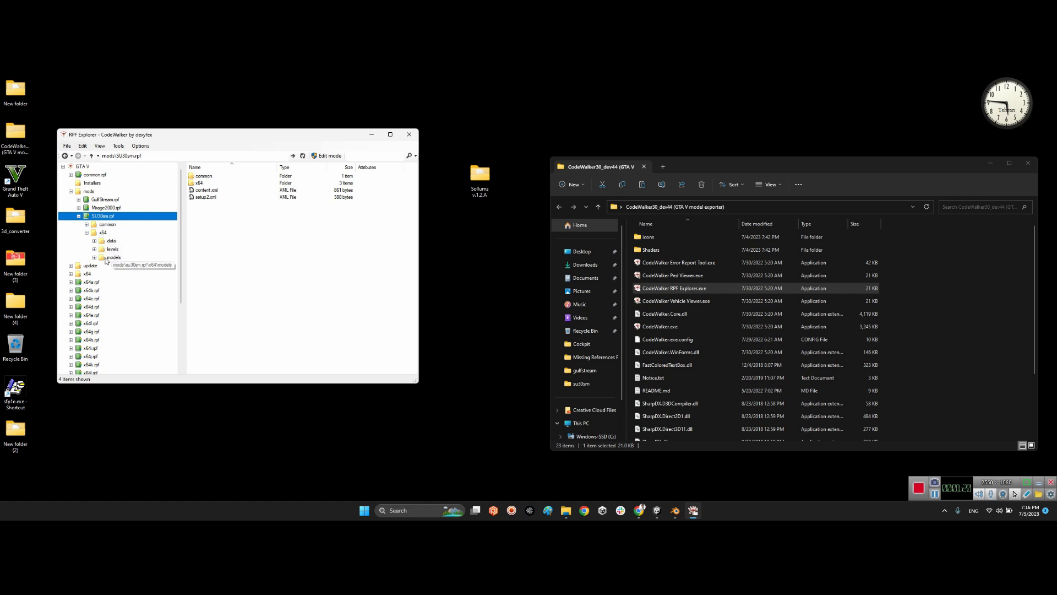
click(95, 249)
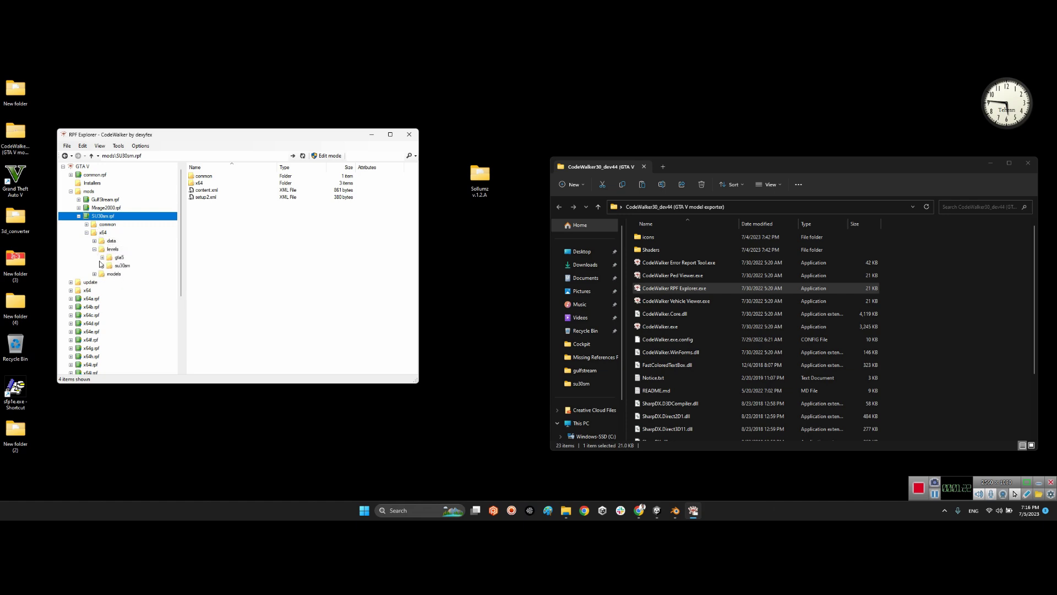
click(103, 266)
click(101, 258)
click(103, 273)
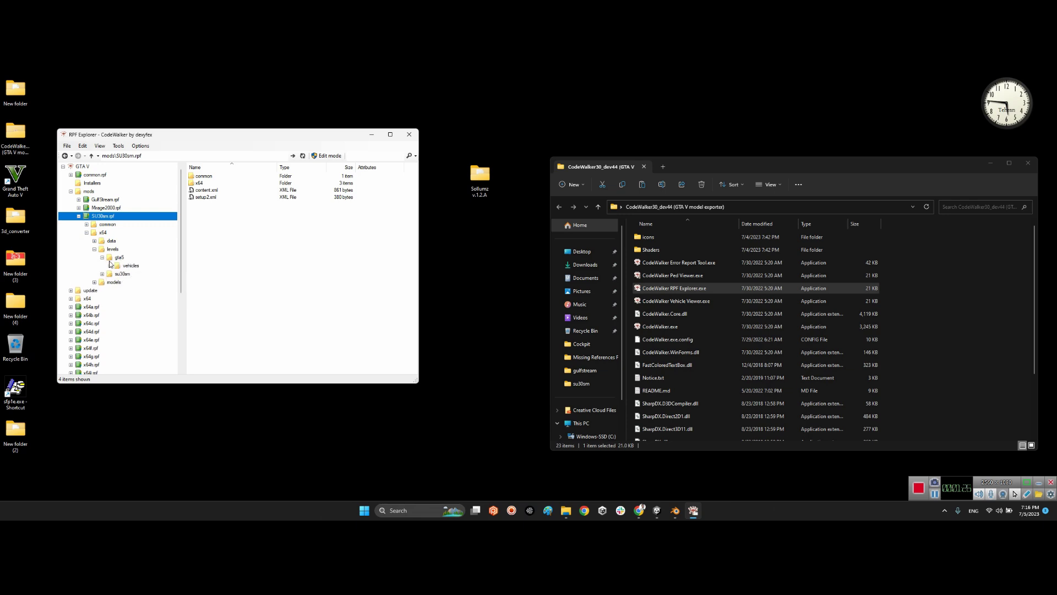
click(110, 265)
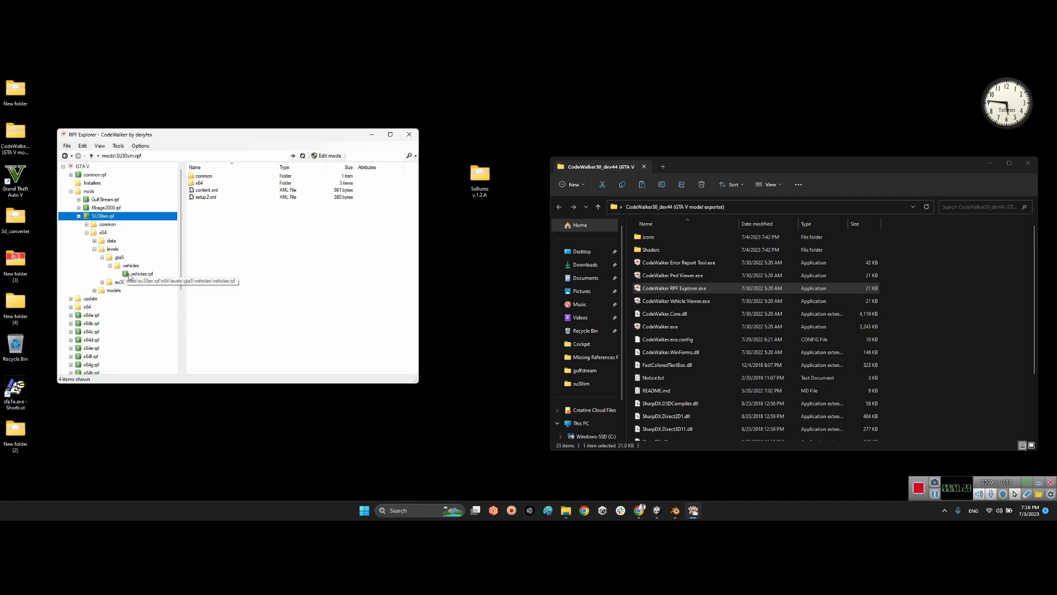
click(129, 273)
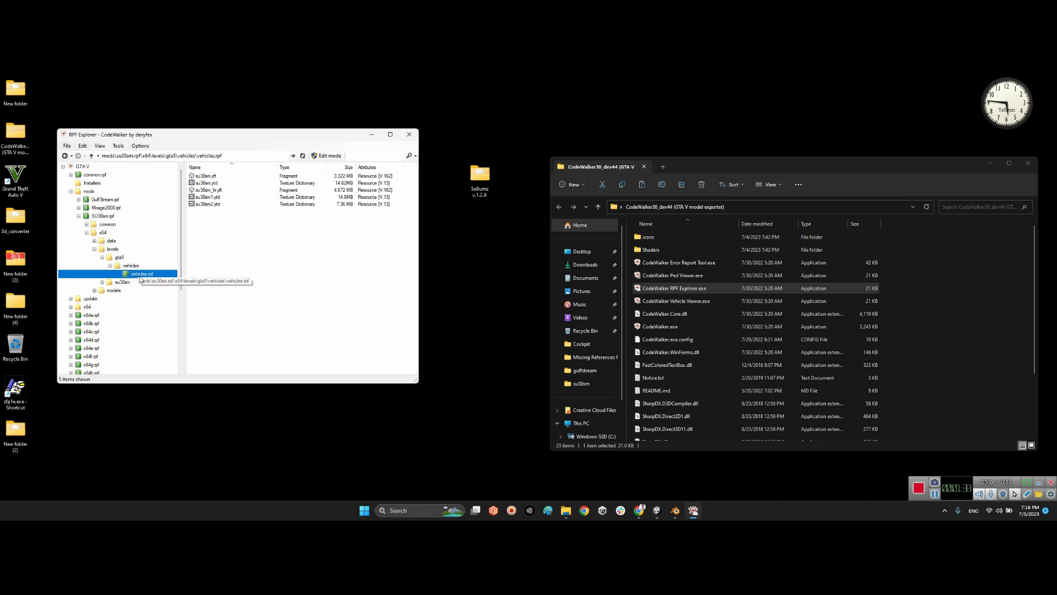
- Export su30sm_hi.yft as XML into a new Desktop folder named Su30
click(213, 177)
click(214, 190)
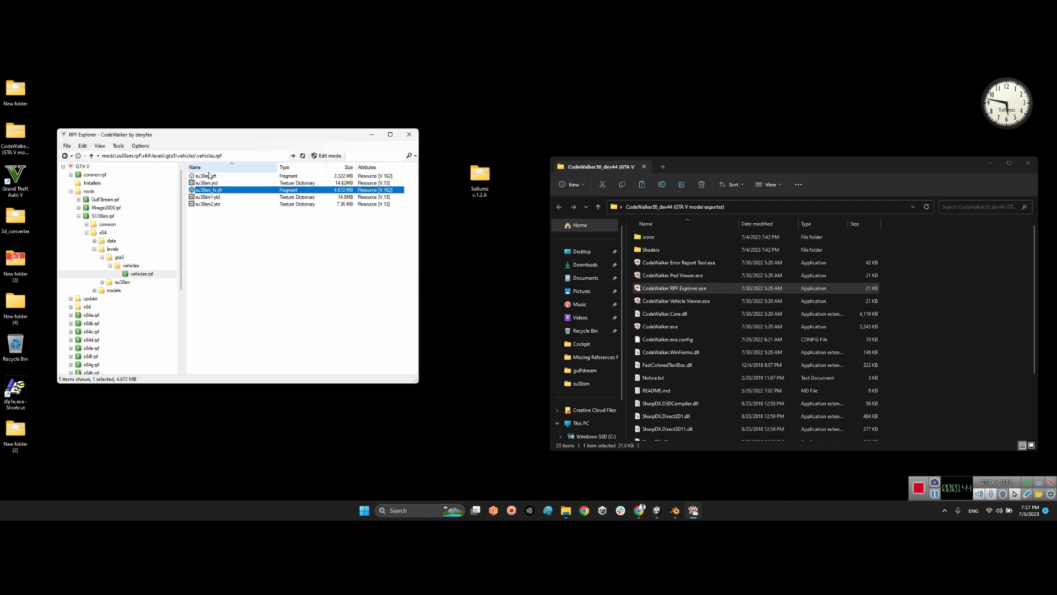
click(208, 178)
click(215, 190)
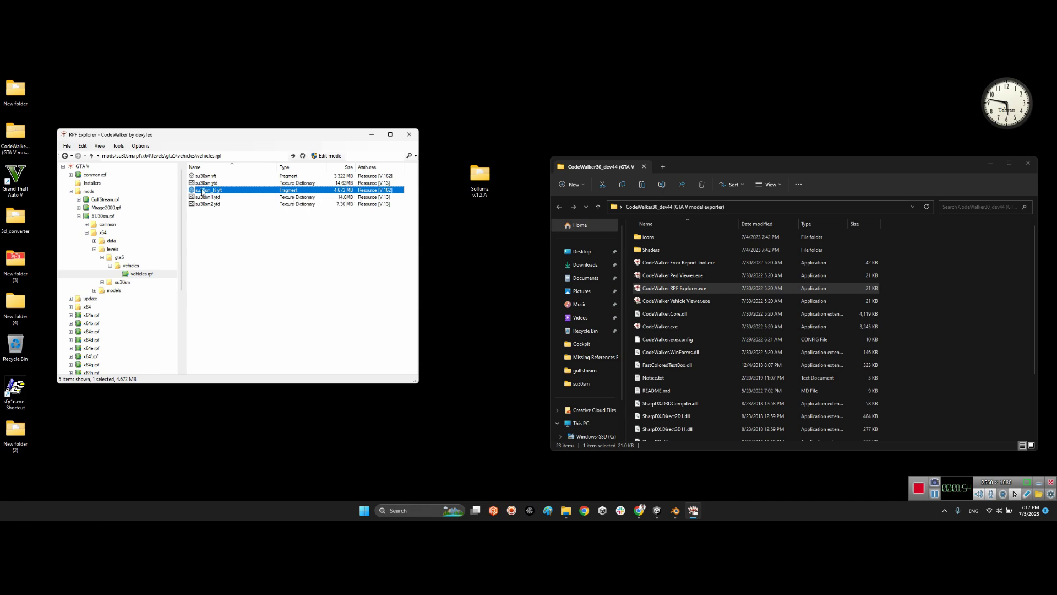
right_click(206, 193)
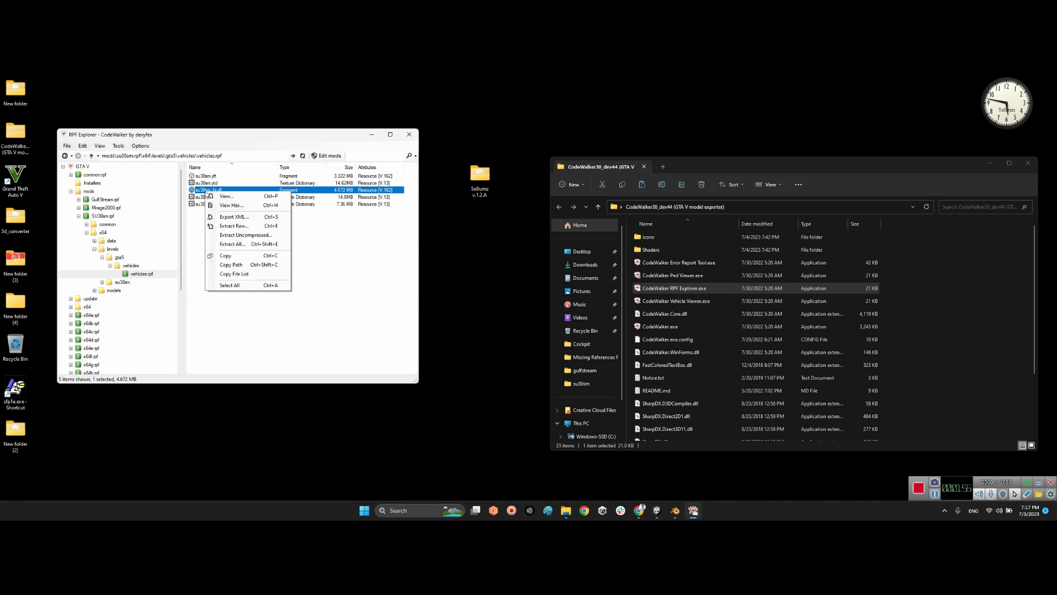
click(238, 218)
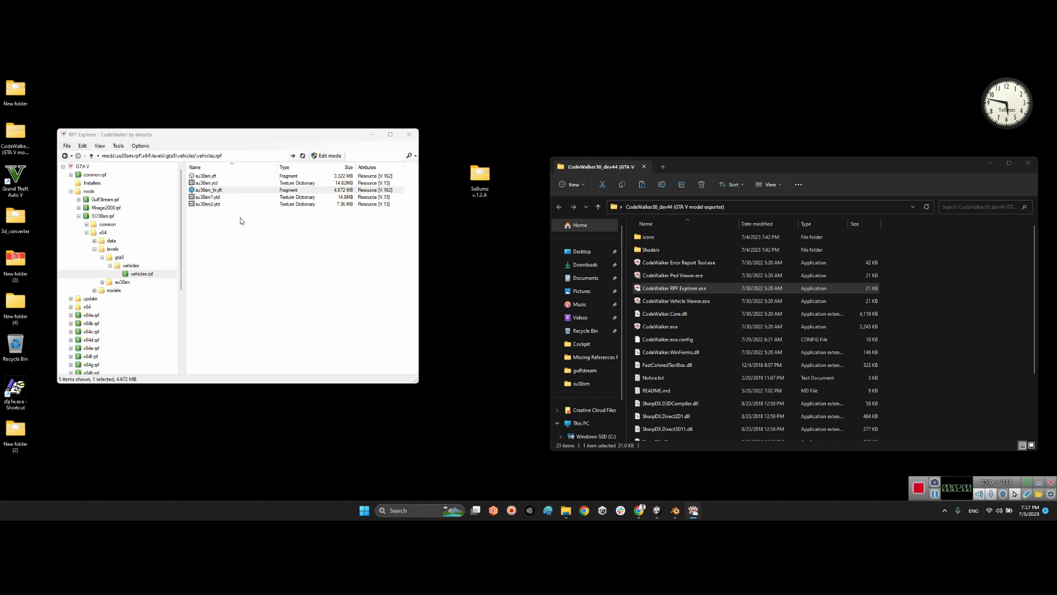
click(48, 179)
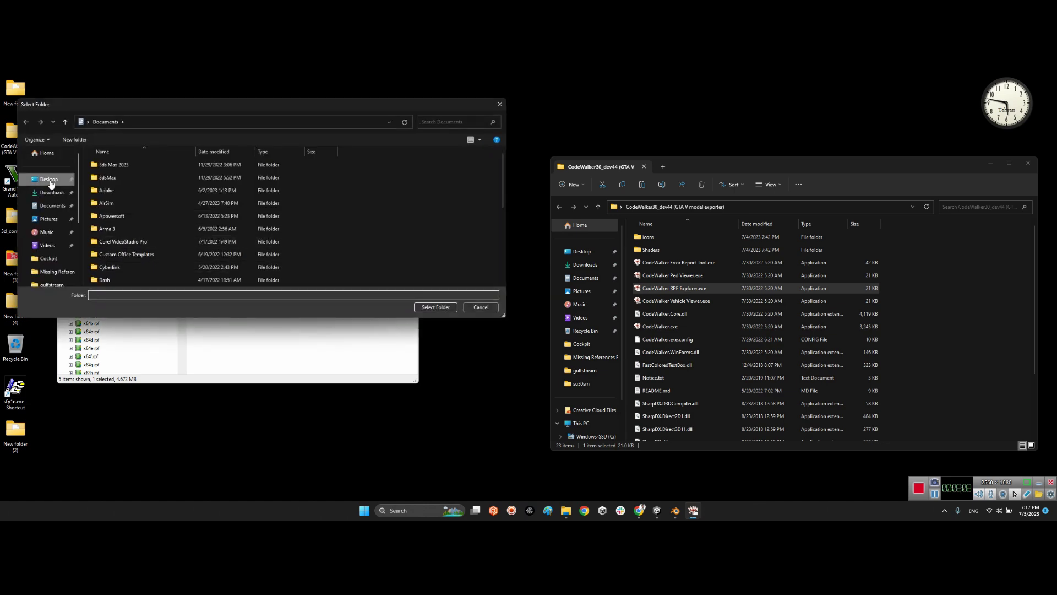
click(74, 139)
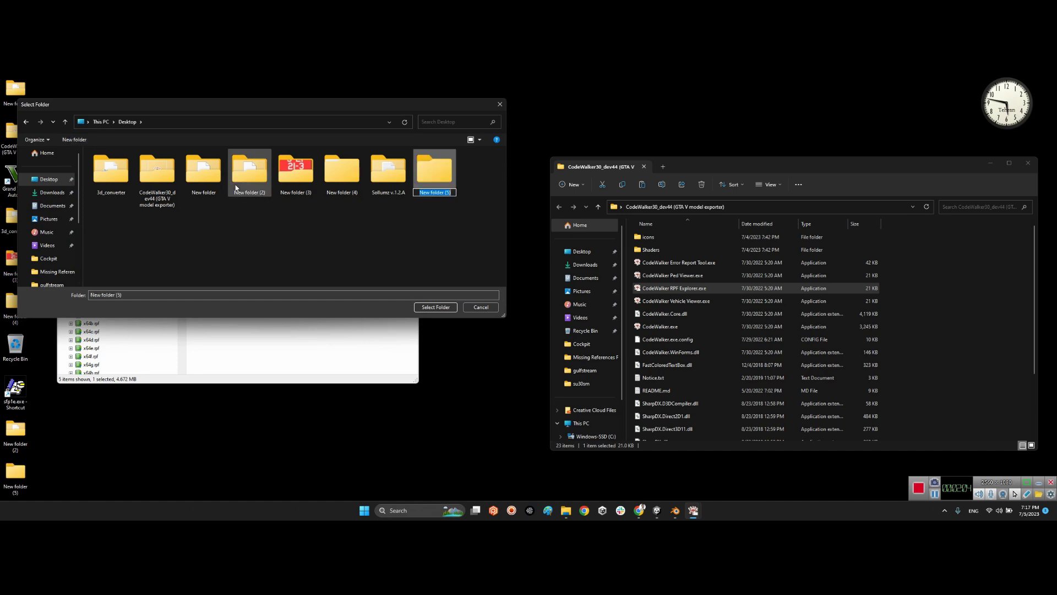
text(su30)
key(Return)
key(Return)
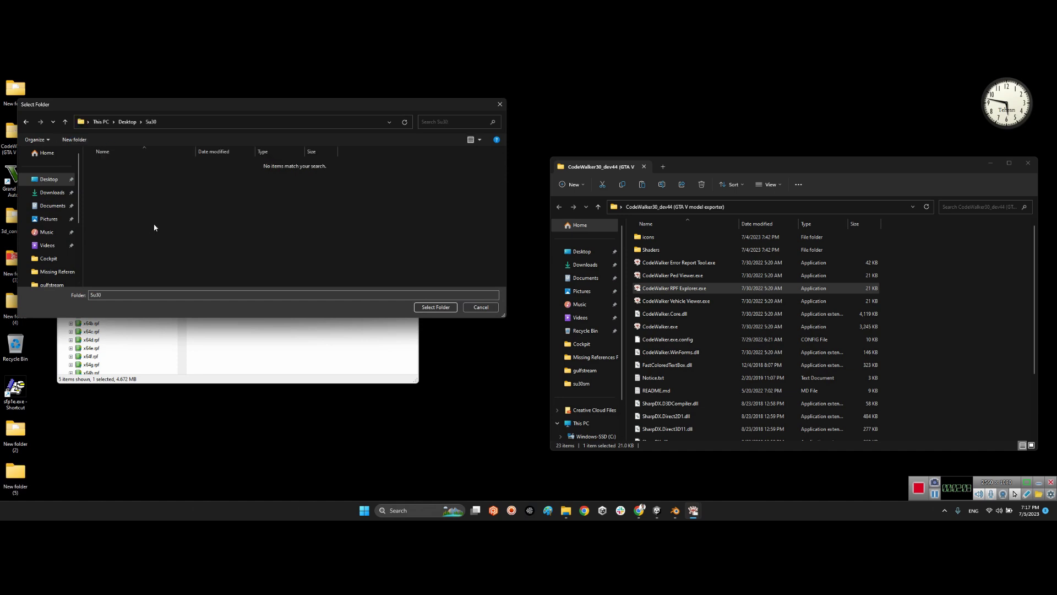
click(435, 307)
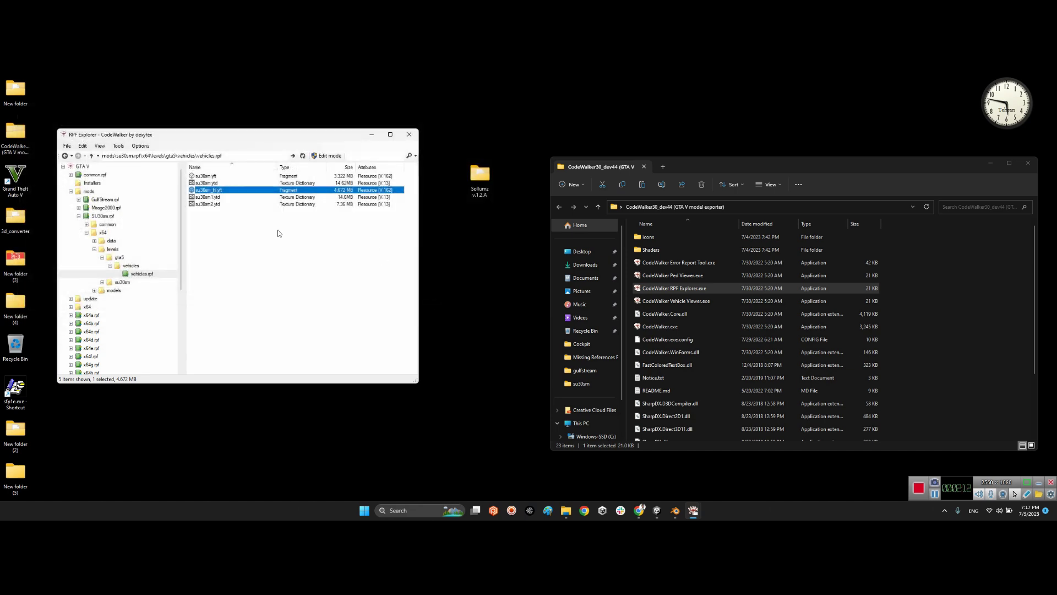
- Minimize the CodeWalker folder window and open the Desktop's Su30 folder to check the exported su30sm_hi.yft.xml
click(991, 163)
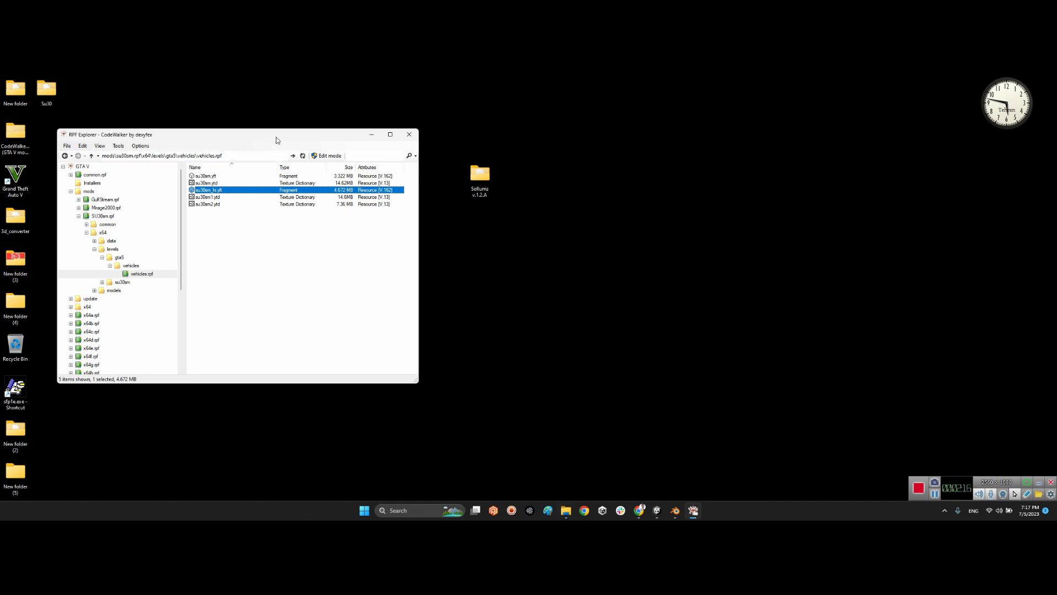
click(48, 93)
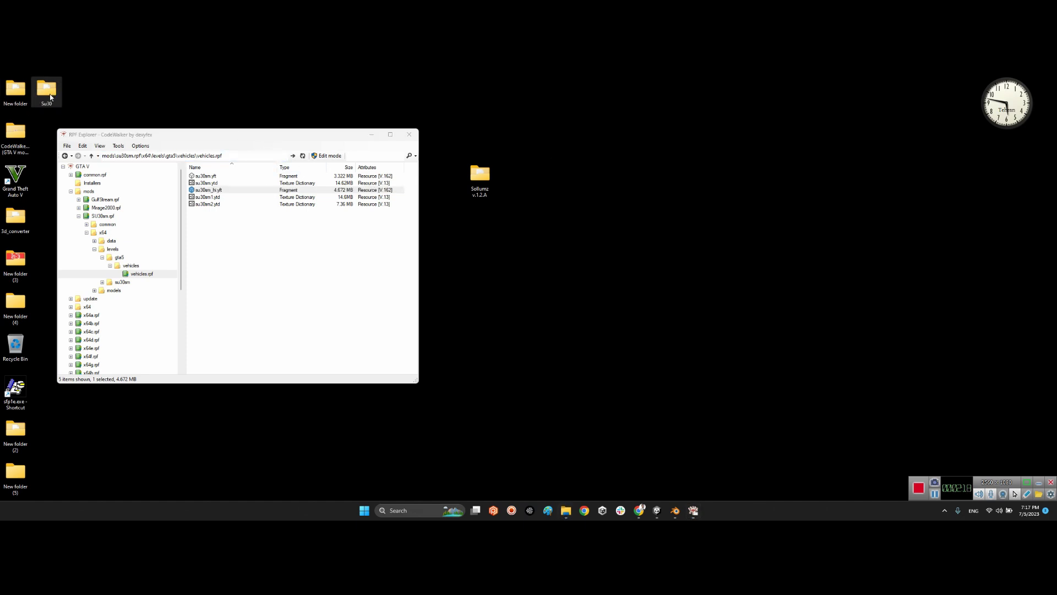
double_click(49, 94)
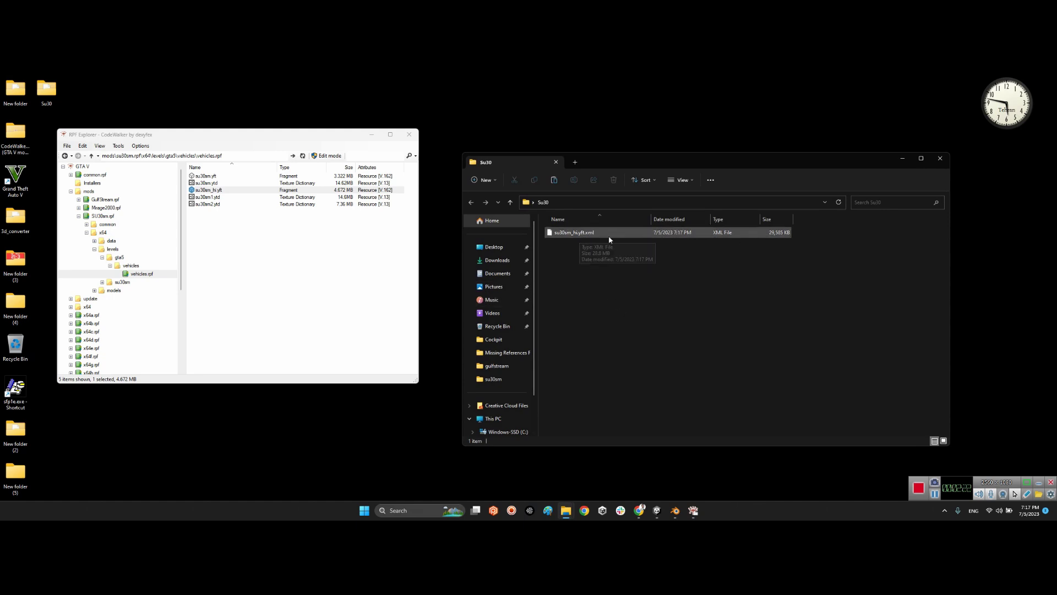
click(588, 235)
click(602, 276)
- Switch to Blender and import su30sm_hi.yft.xml from the Desktop's Su30 folder as Codewalker XML
click(674, 514)
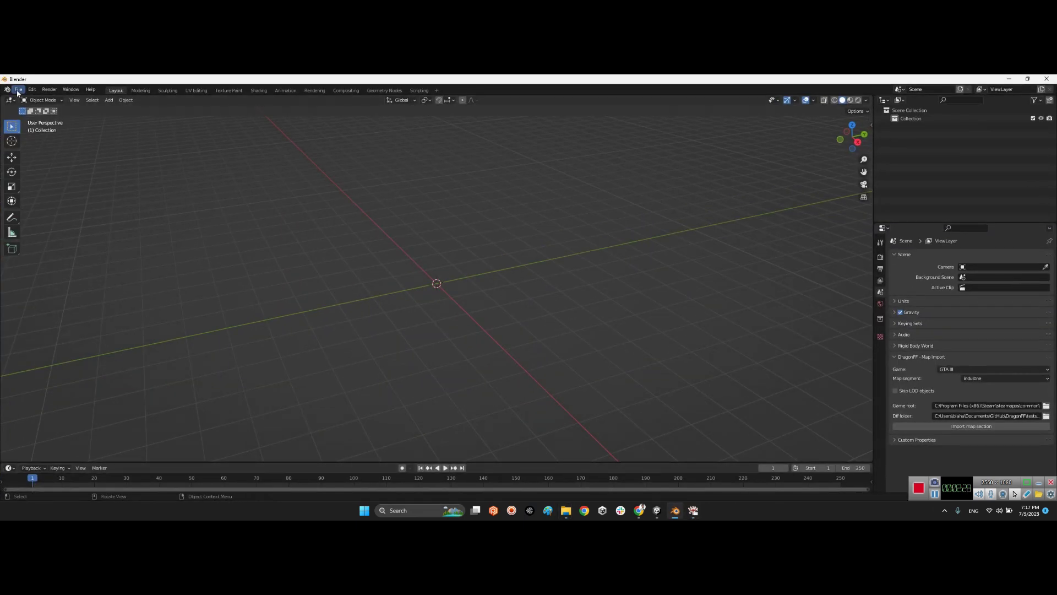
click(19, 89)
mouse_move(33, 202)
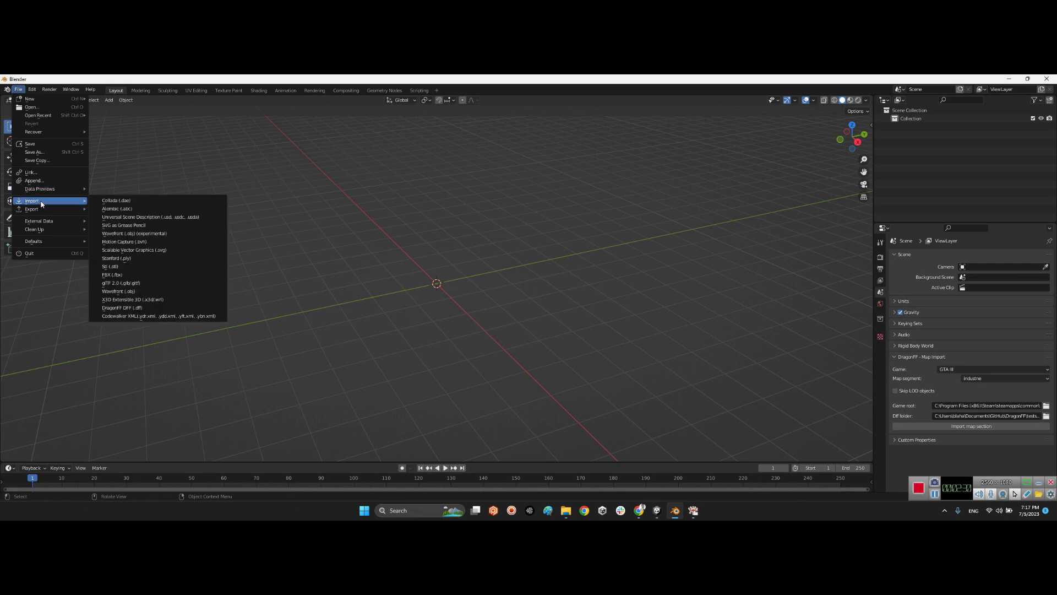
click(132, 316)
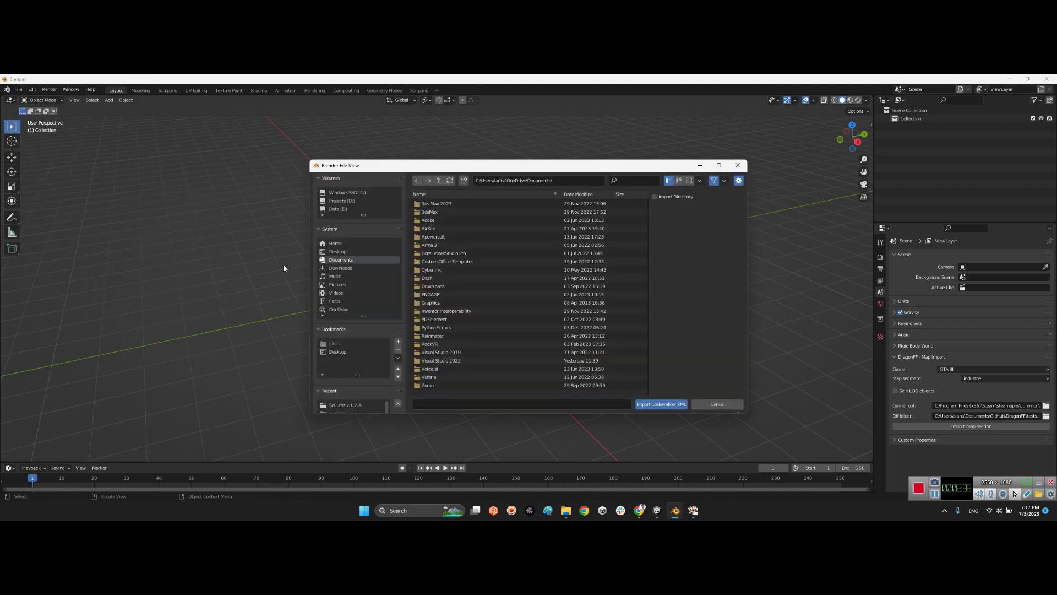
click(340, 252)
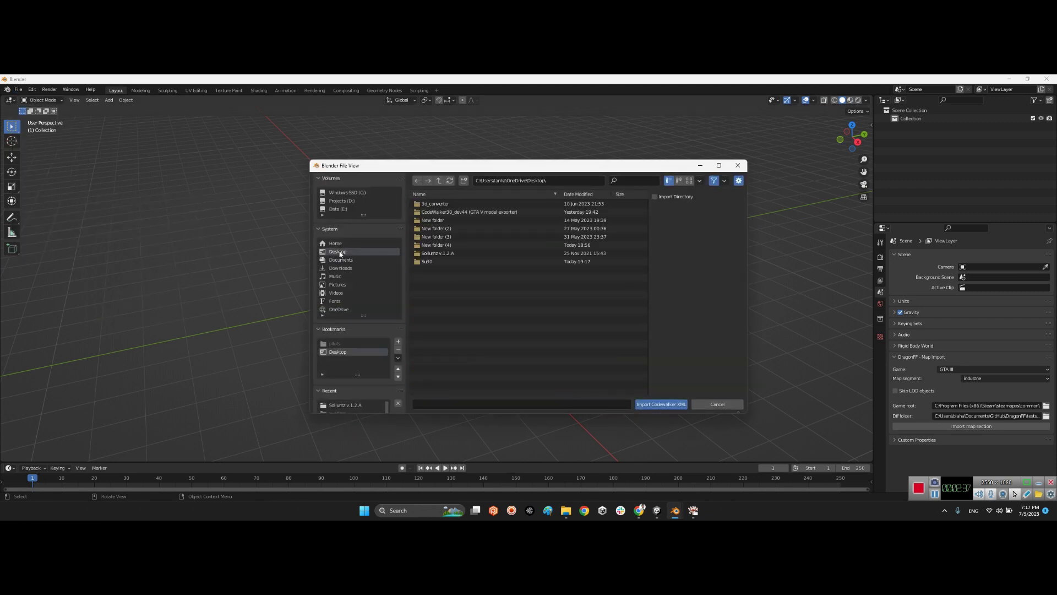
double_click(427, 262)
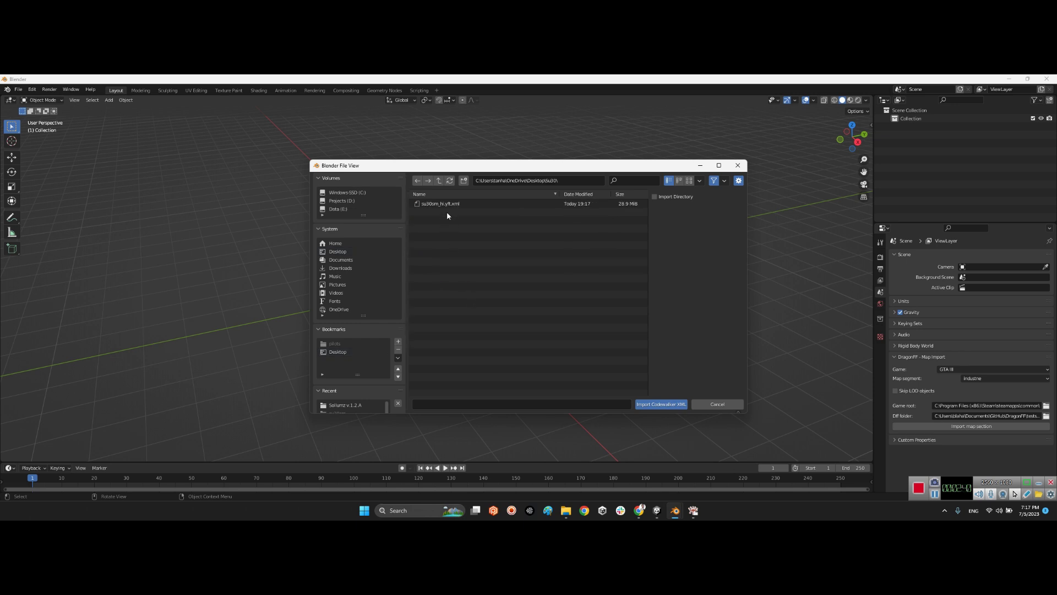
double_click(449, 204)
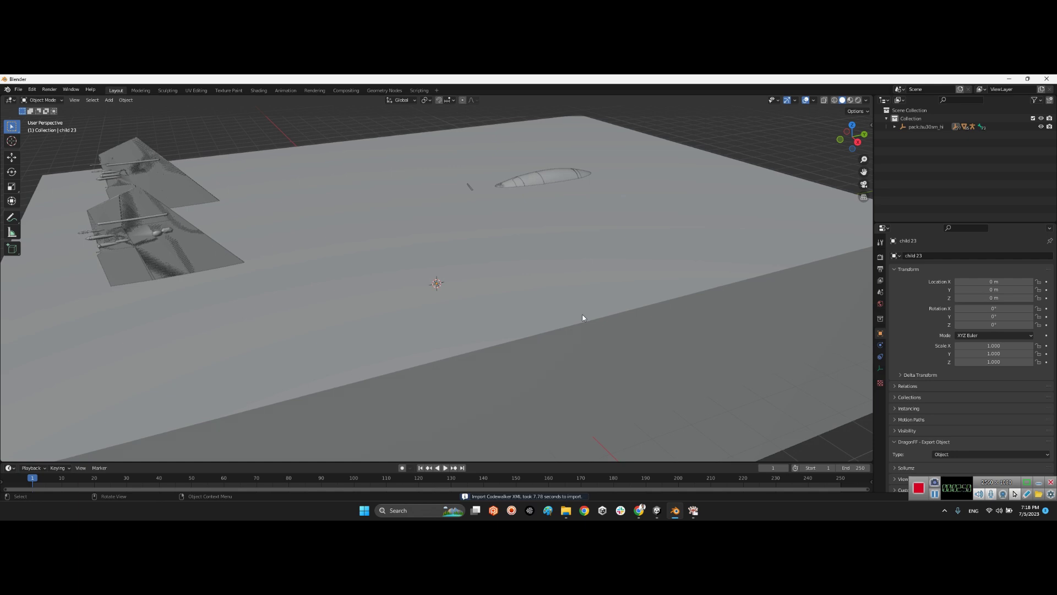
- Delete the large Bound Box object that encloses the imported aircraft
middle_drag(629, 279, 574, 286)
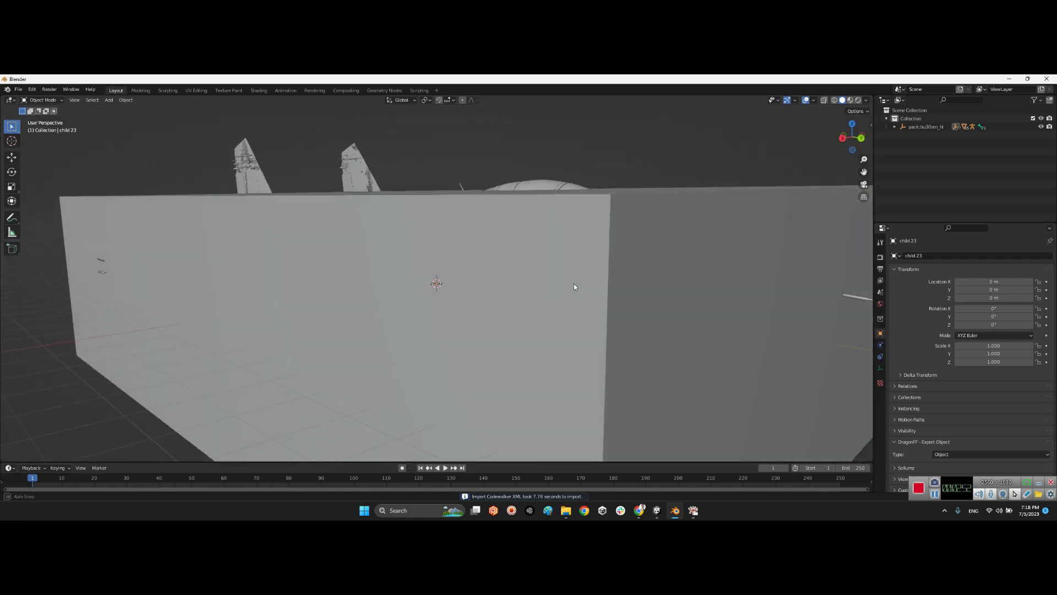
scroll(574, 286, down, 6)
middle_drag(455, 299, 453, 278)
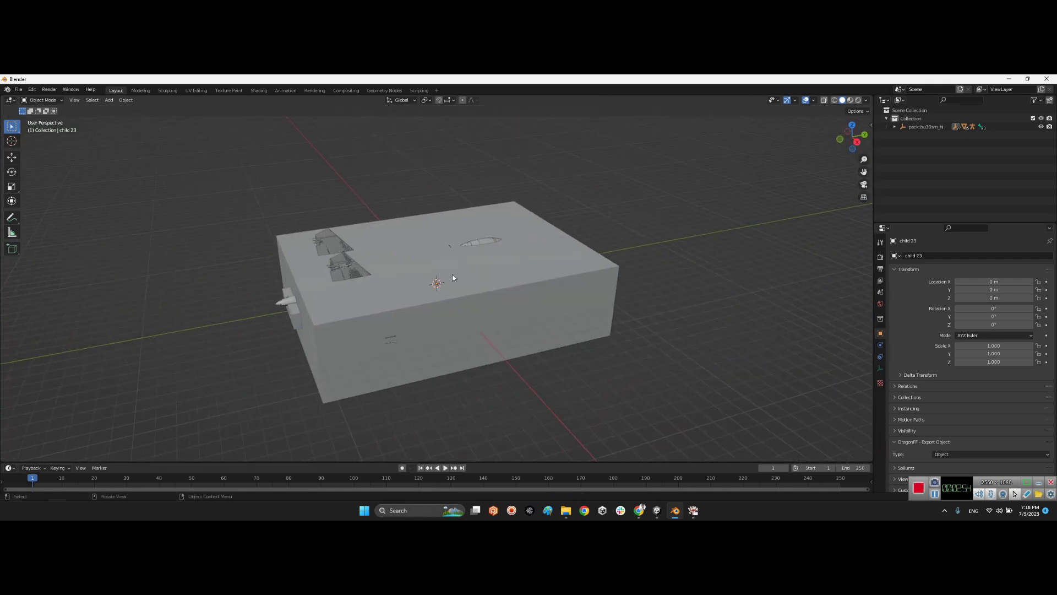
click(489, 292)
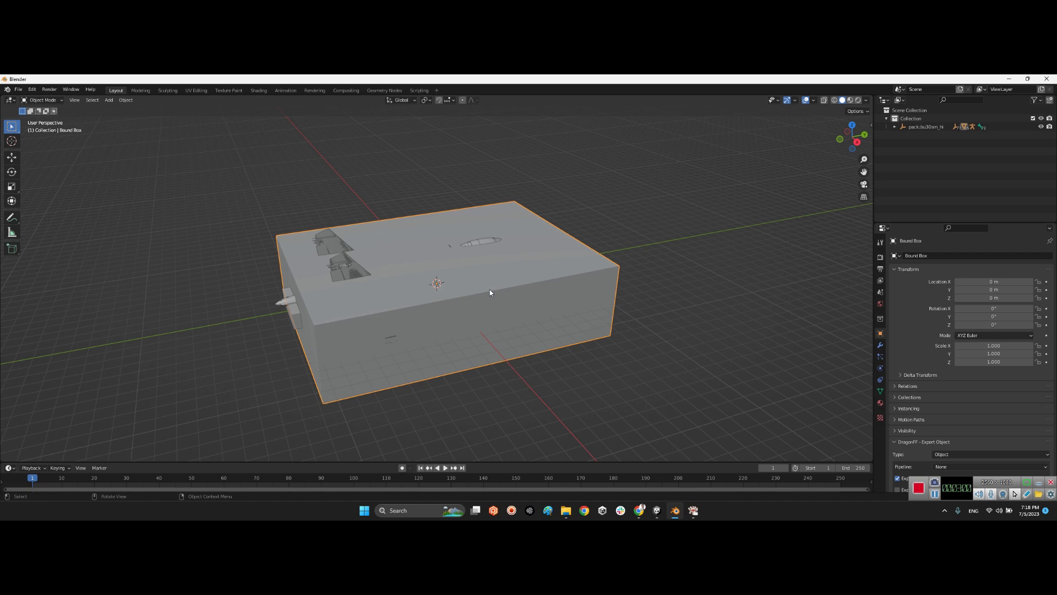
key(Delete)
- Delete the box-shaped collision mesh underneath the aircraft's fuselage
mouse_move(490, 290)
middle_down()
mouse_move(467, 292)
mouse_move(533, 271)
mouse_move(543, 298)
mouse_move(563, 308)
mouse_move(498, 308)
middle_up()
scroll(527, 296, up, 8)
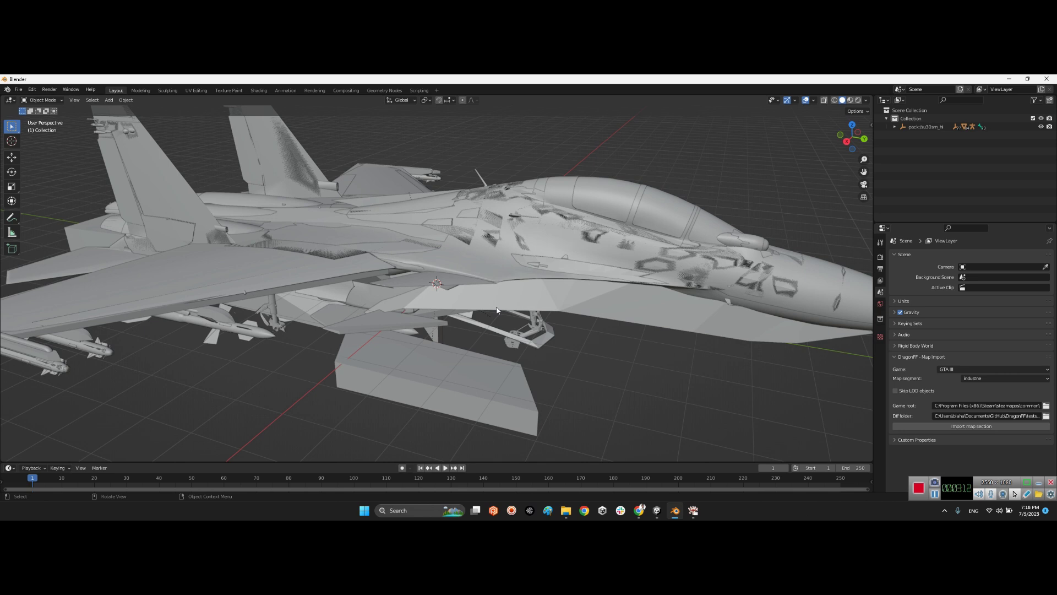
click(463, 365)
key(Delete)
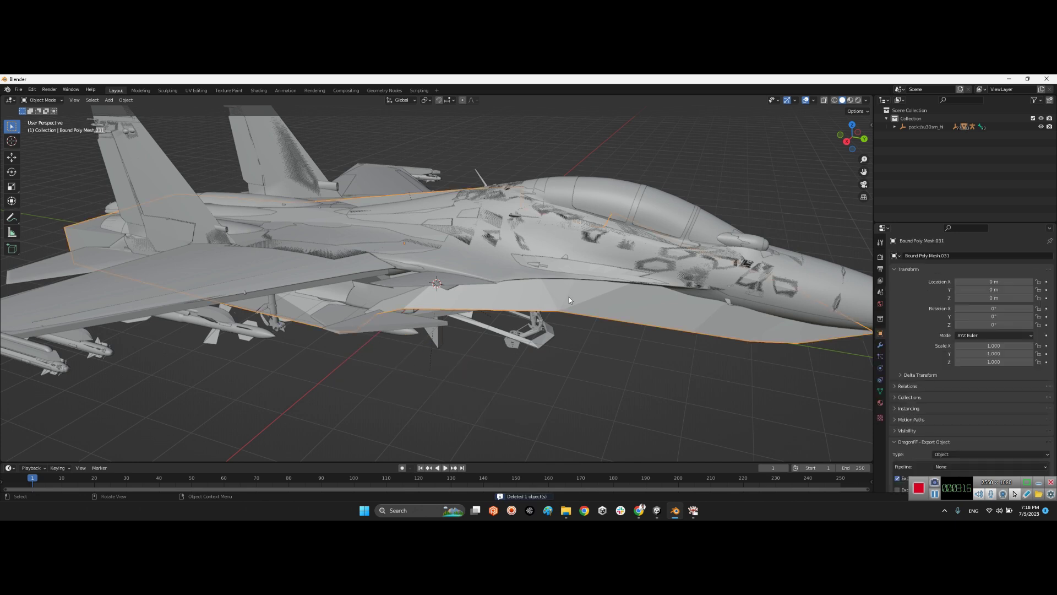
- Move the Bound Poly Mesh.031 collision hull up off the fuselage to inspect it, and delete it
click(570, 297)
scroll(570, 296, down, 4)
click(12, 158)
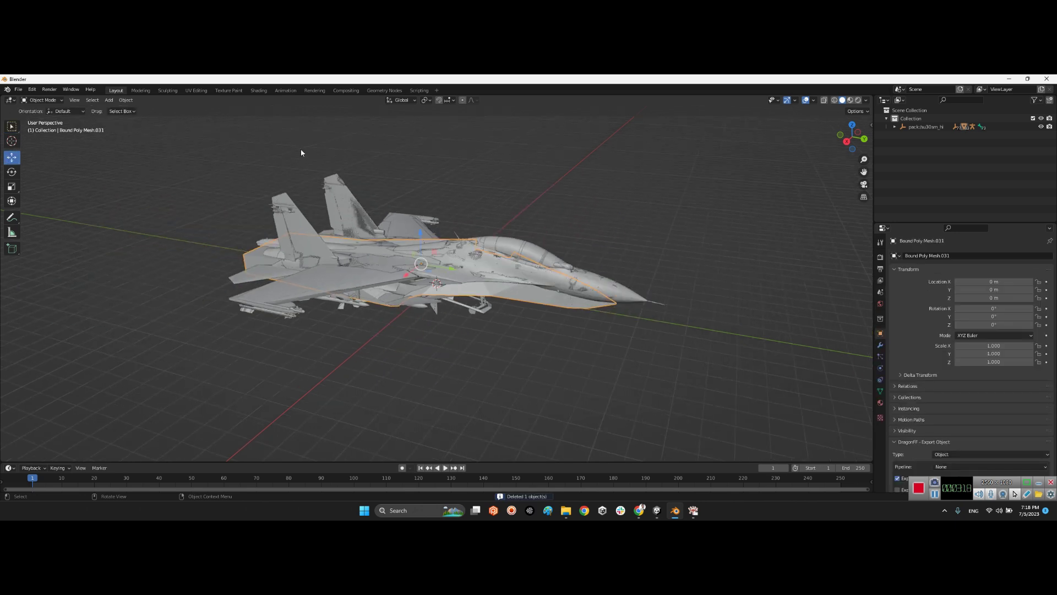
drag(419, 234, 422, 151)
key(Delete)
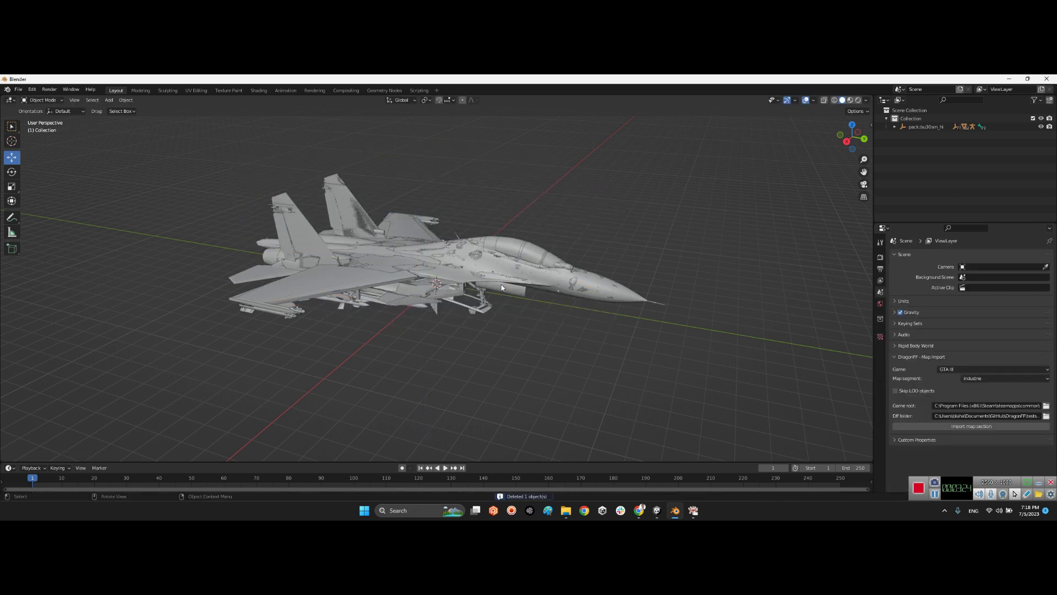
- Delete Bound Poly Mesh.028 and the other collision meshes on the underside of the aircraft
scroll(478, 262, up, 5)
click(378, 304)
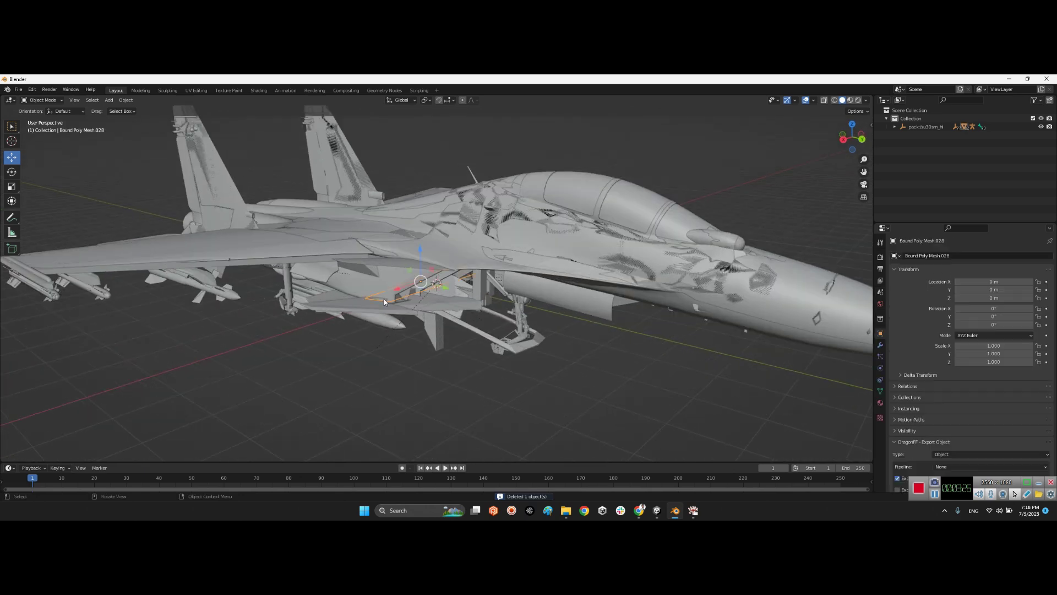
key(Delete)
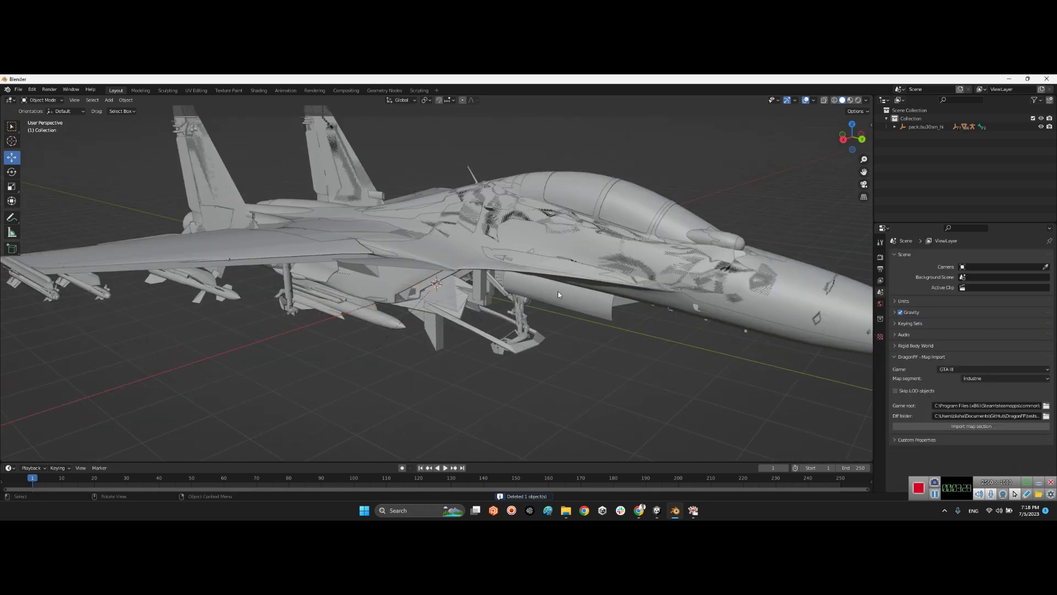
click(557, 290)
middle_drag(618, 326, 498, 234)
key(Delete)
click(643, 321)
key(Delete)
click(537, 300)
key(Delete)
- Move the Bound Poly Mesh.001 aircraft-shaped collision hull up along Z above the jet, and delete it
click(497, 234)
scroll(452, 193, down, 4)
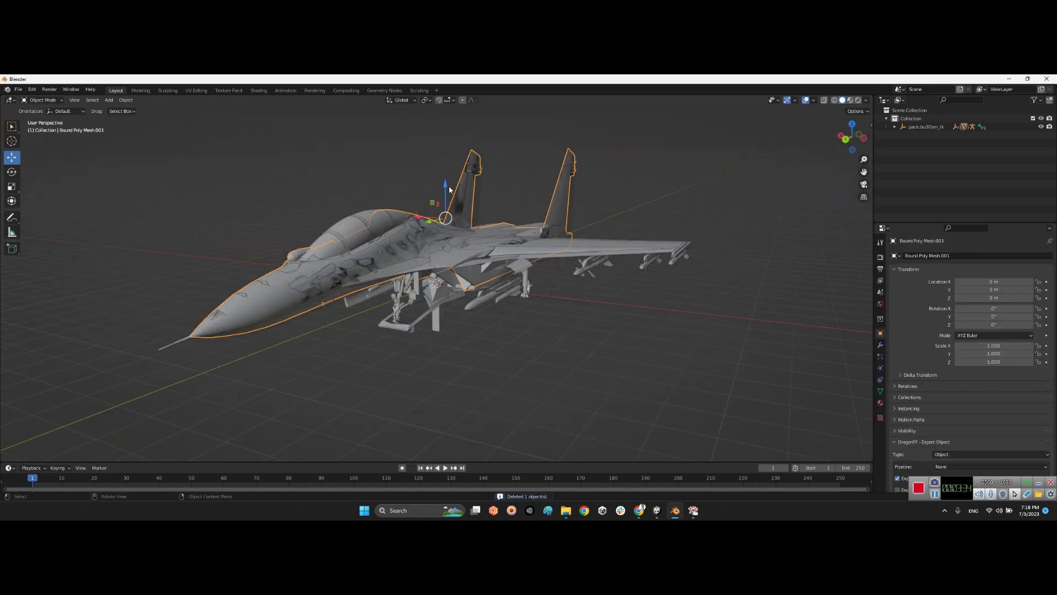
key(g)
key(z)
click(552, 422)
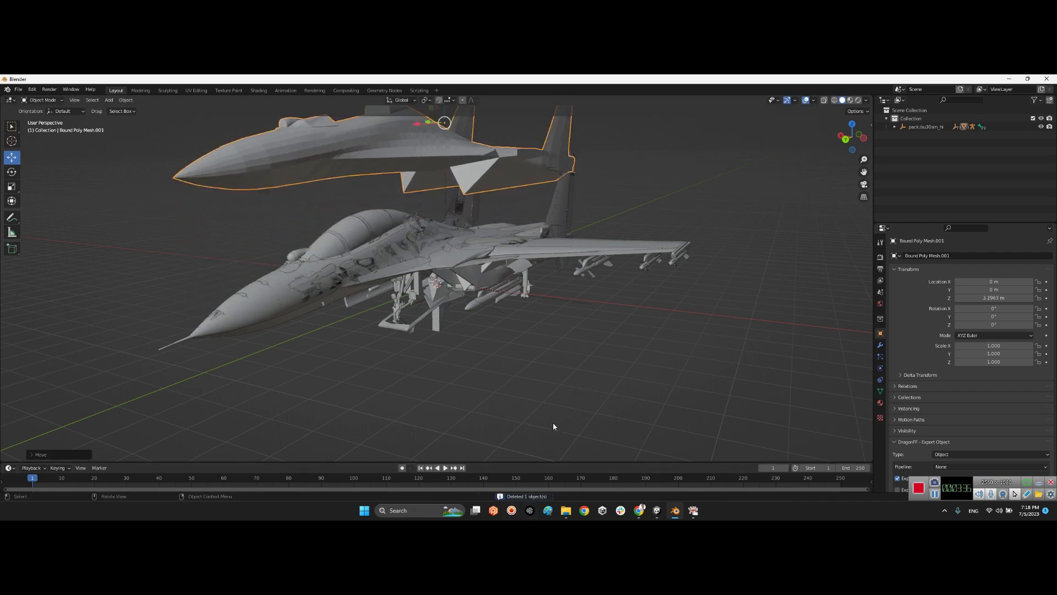
scroll(534, 339, up, 2)
middle_drag(534, 340, 674, 263)
key(Delete)
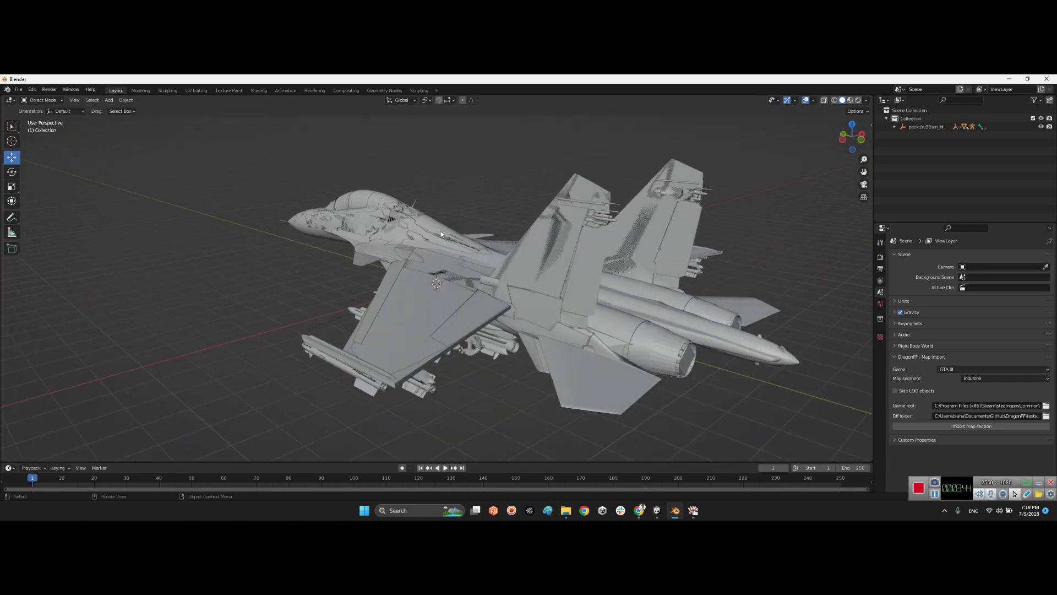
- Start a Collada (.dae) export of the aircraft and choose the Su30 folder on the desktop as its destination
click(18, 89)
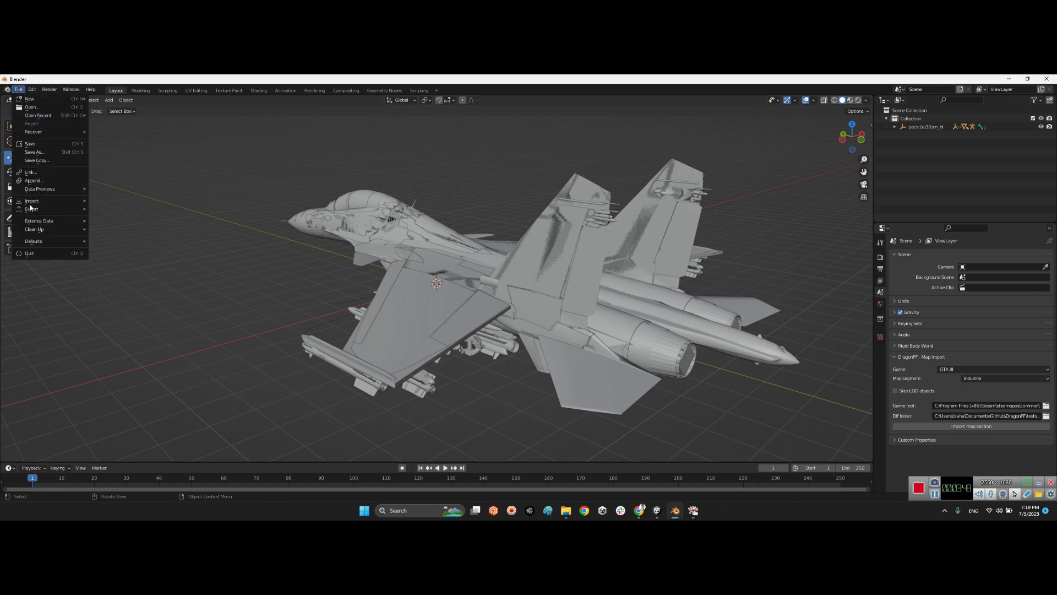
mouse_move(31, 211)
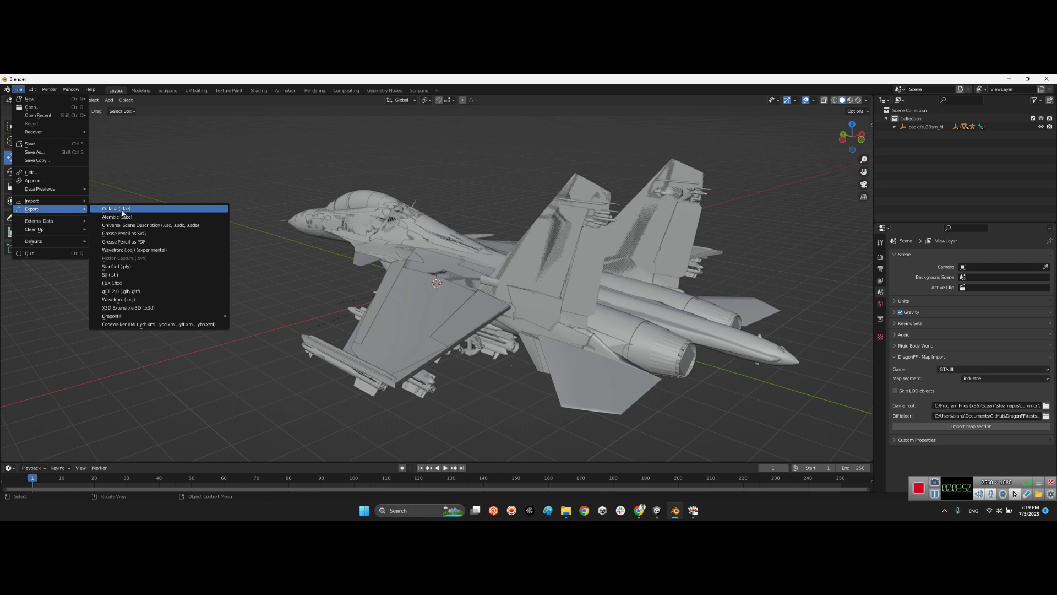
click(141, 212)
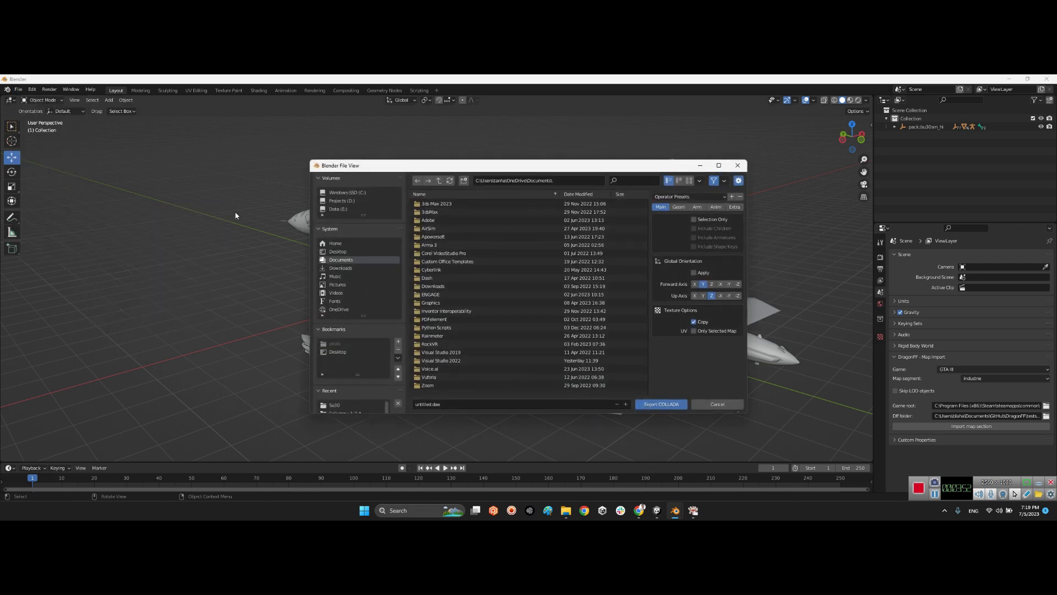
click(338, 252)
double_click(427, 261)
- Name the Collada file SU30.dae and export it
click(429, 404)
key(Home)
key(Delete)
key(Delete)
key(Delete)
key(Delete)
key(Delete)
key(Delete)
key(Delete)
key(Delete)
key(Delete)
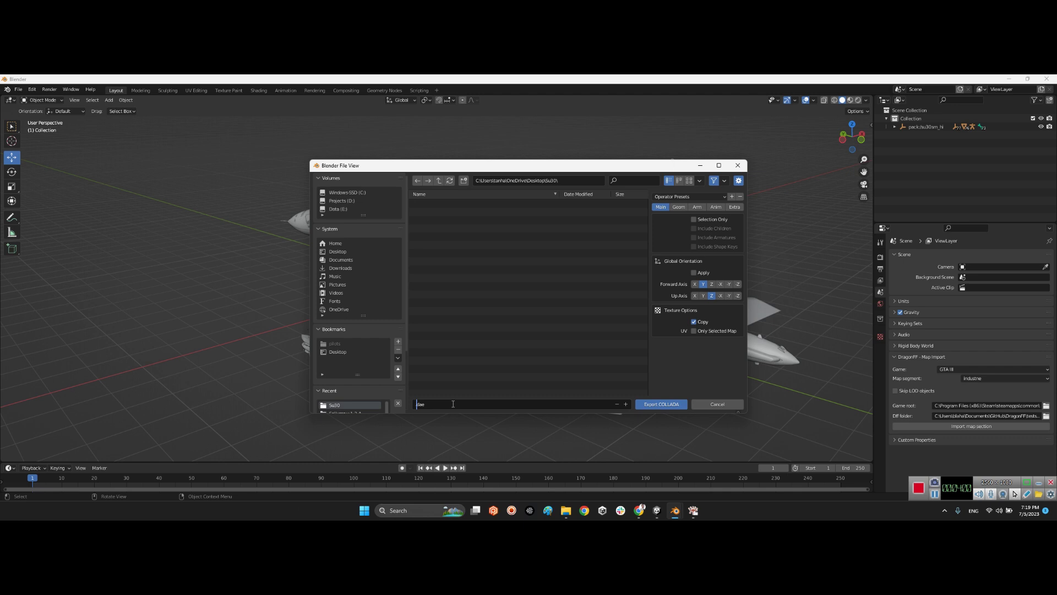
text(SU30)
key(Return)
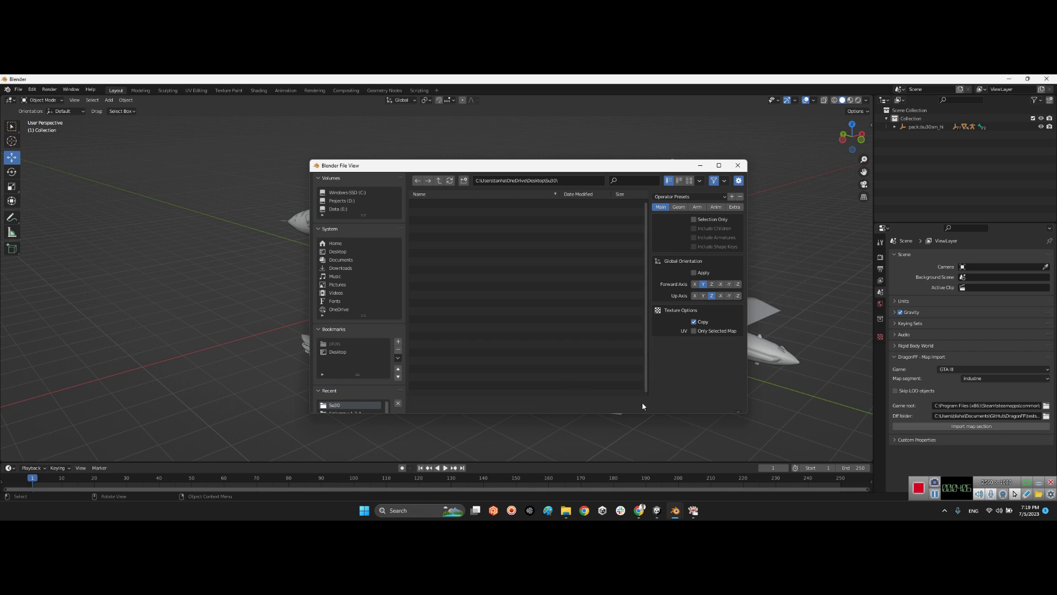
click(644, 404)
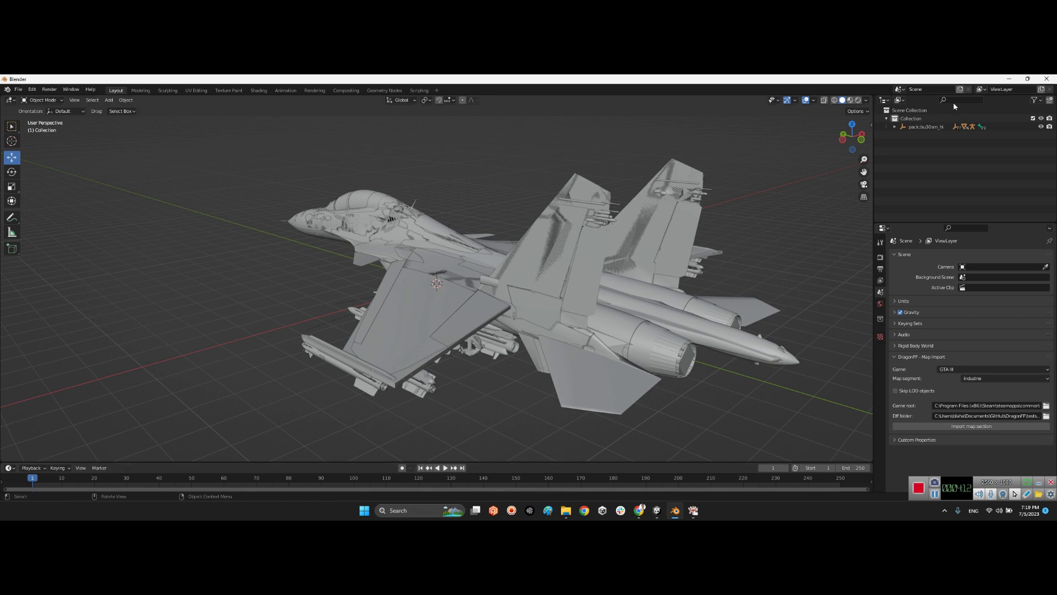
- Switch to the Su30 folder and look through the exported PNG textures in the image viewer, starting with su30sm_sign_1.png
click(1009, 79)
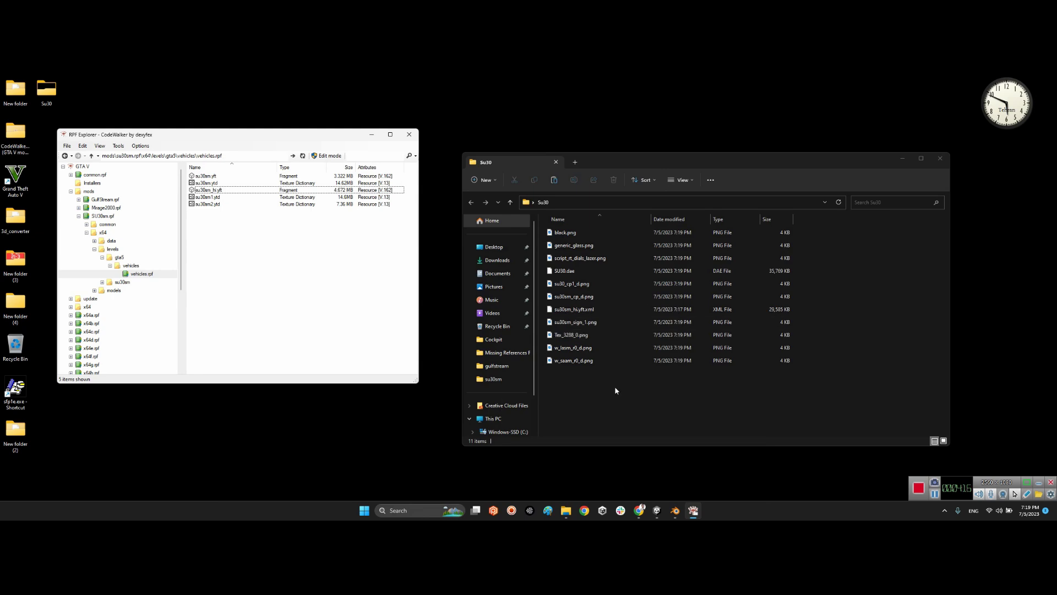
click(552, 275)
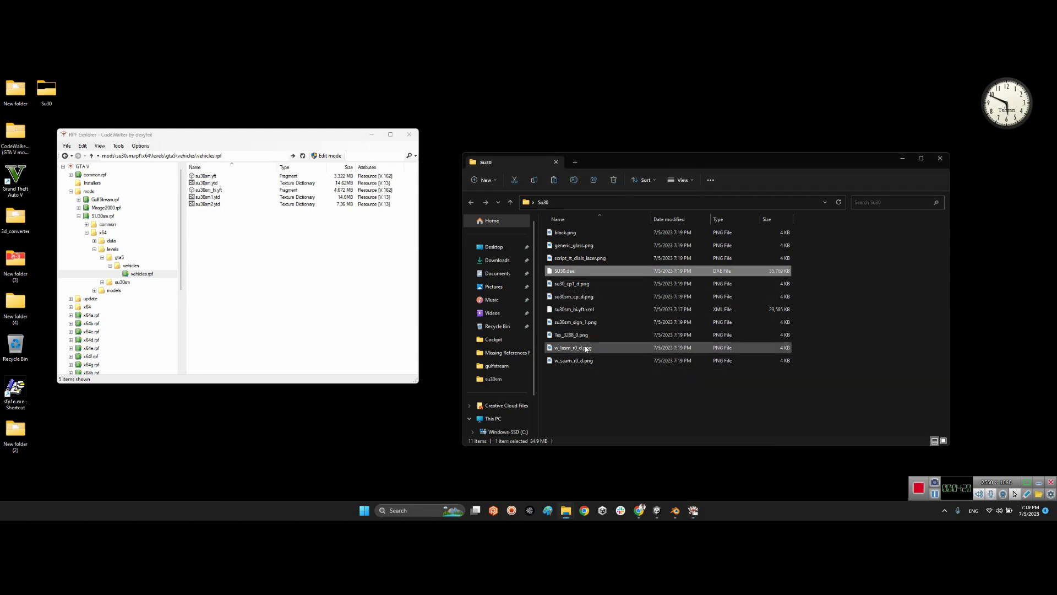
double_click(578, 322)
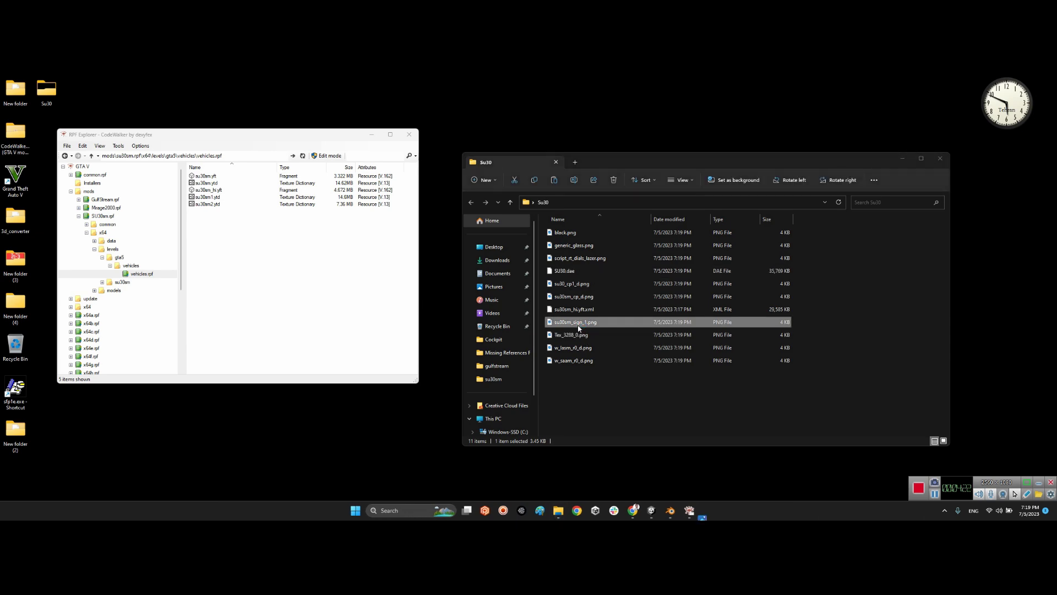
key(Right)
key(Right)
key(Right)
key(Left)
key(Left)
key(Left)
key(Left)
key(Left)
key(Left)
key(Left)
key(Left)
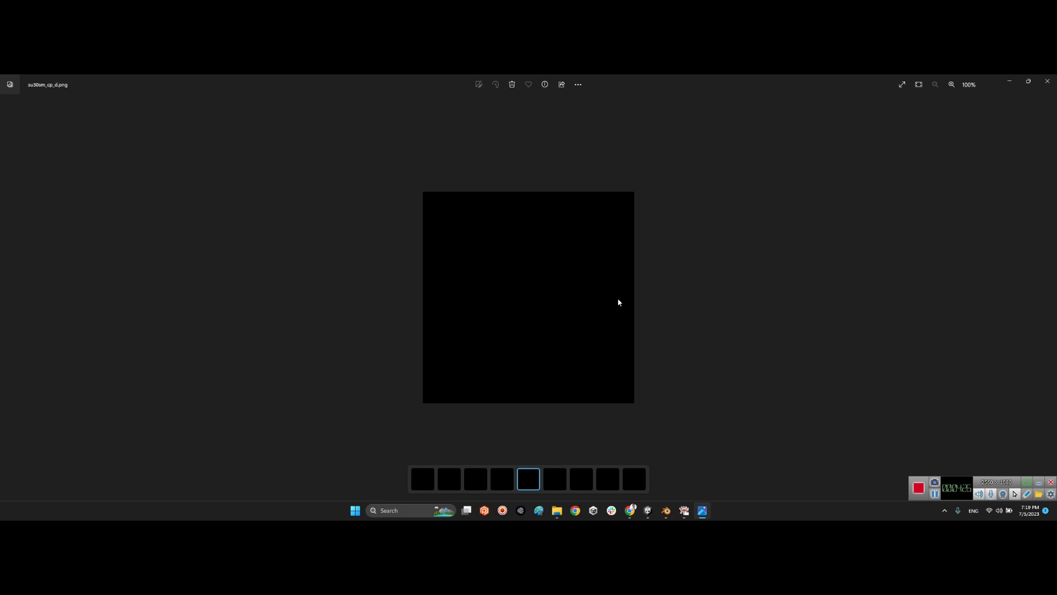
click(1047, 81)
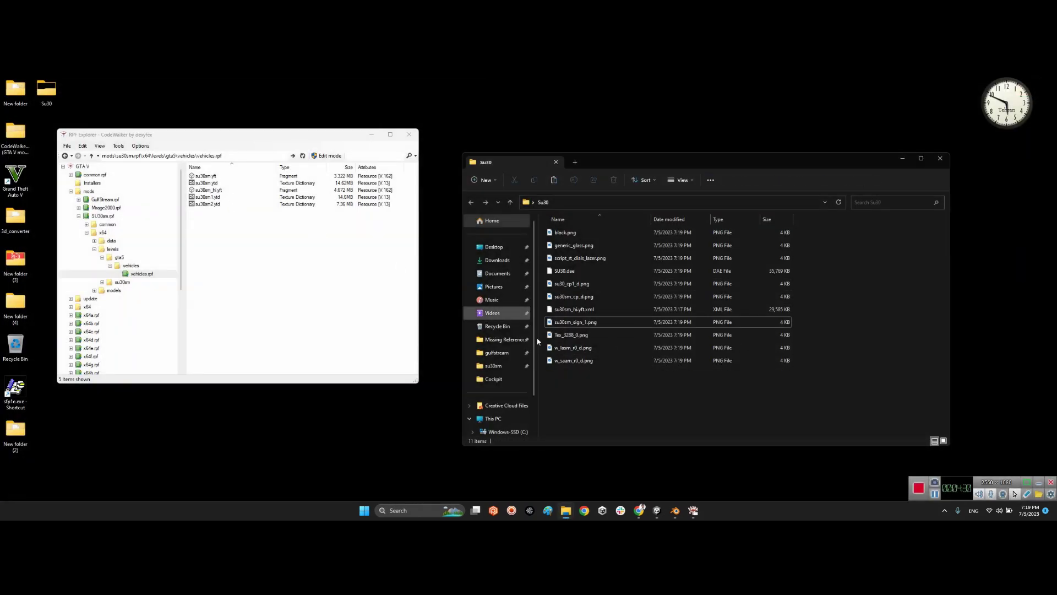
- Delete all the PNG textures from the Su30 folder, keeping SU30.dae and su30sm_hi.yft.xml
key(ctrl+a)
ctrl+click(573, 270)
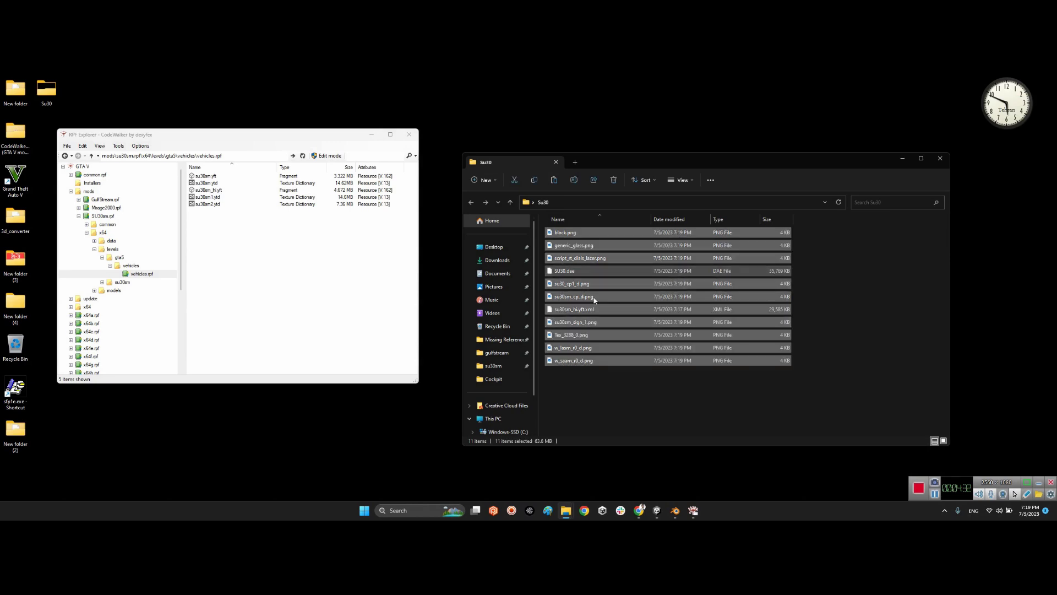
ctrl+click(575, 310)
key(Delete)
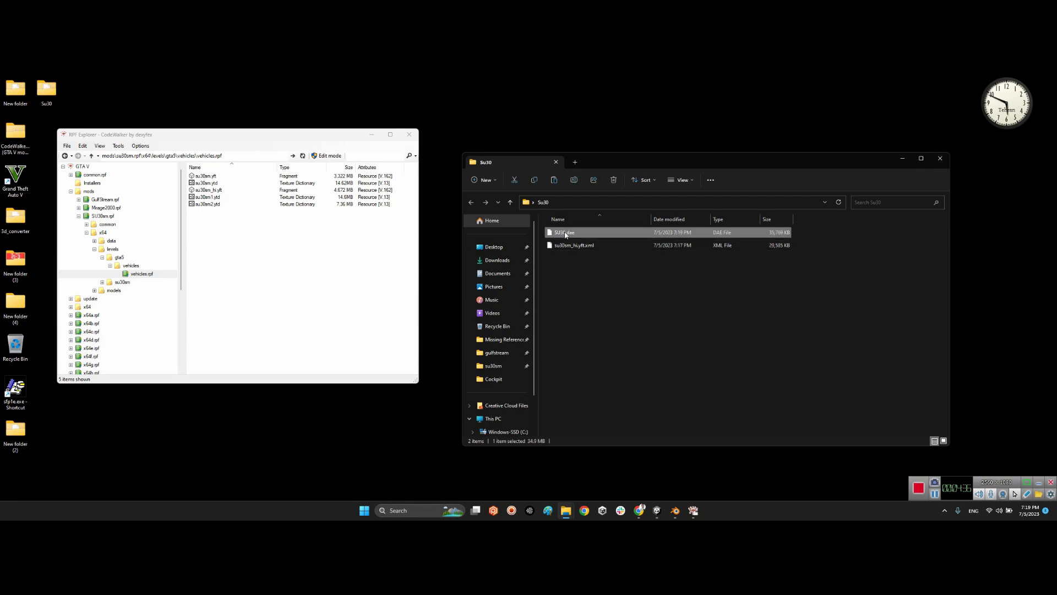
click(625, 319)
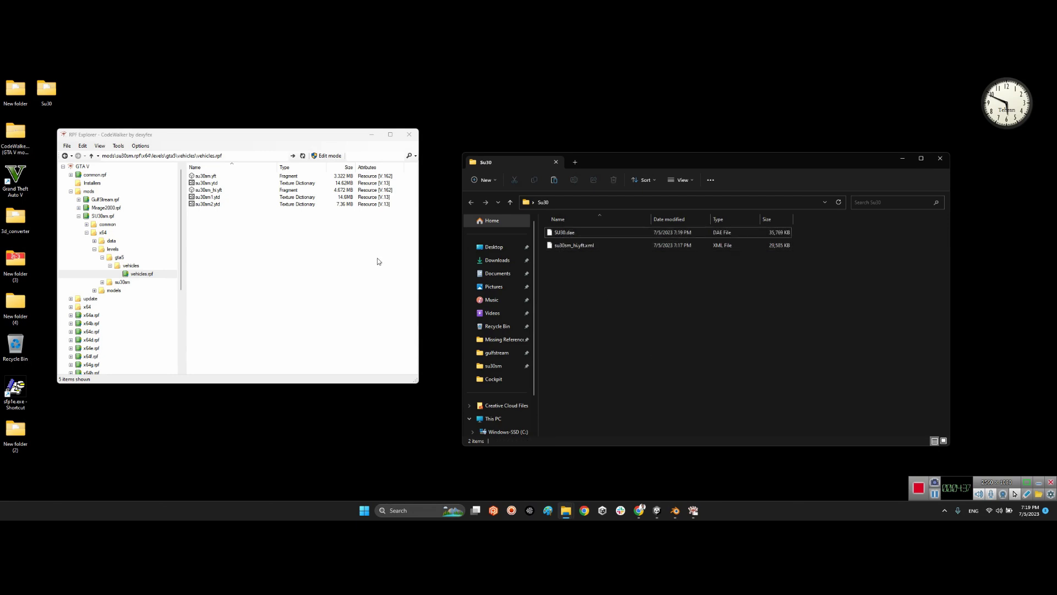
- Compare the su30sm.ytd, su30sm1.ytd and su30sm2.ytd texture dictionaries and their file sizes in CodeWalker's RPF Explorer
click(214, 198)
click(212, 184)
click(208, 197)
click(208, 204)
click(277, 184)
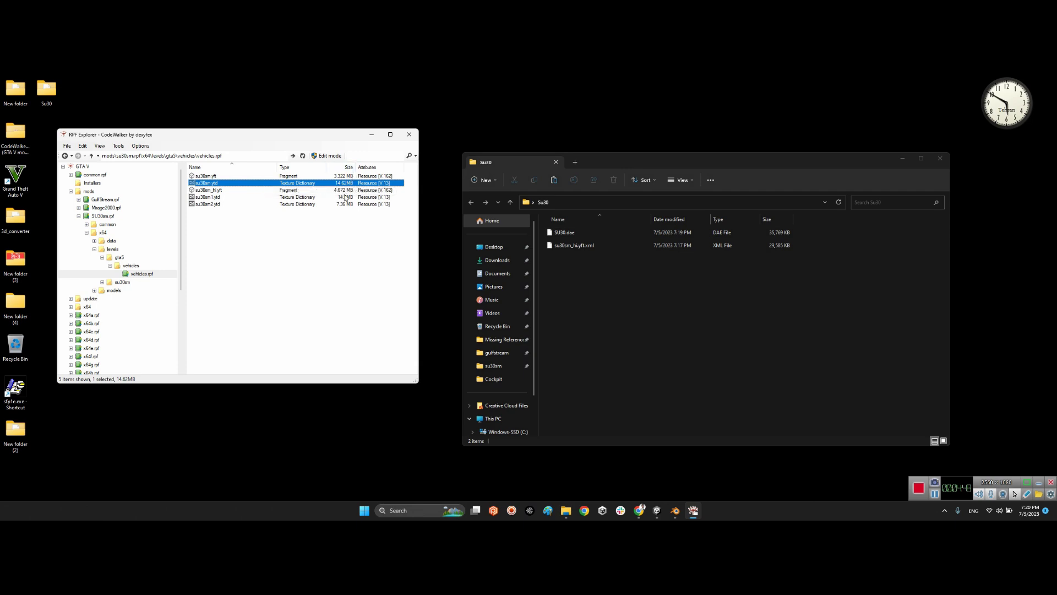
click(344, 197)
click(345, 204)
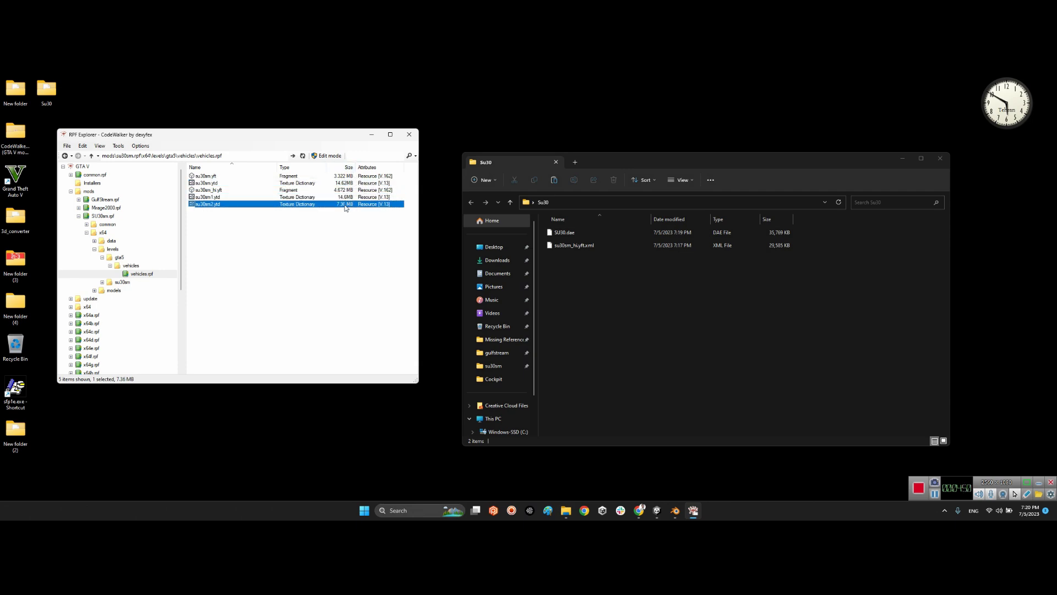
- Open the su30sm.ytd texture dictionary and preview its textures, including su30sm_00_N, su30sm_sign_1 and Tex_3288_0
click(208, 184)
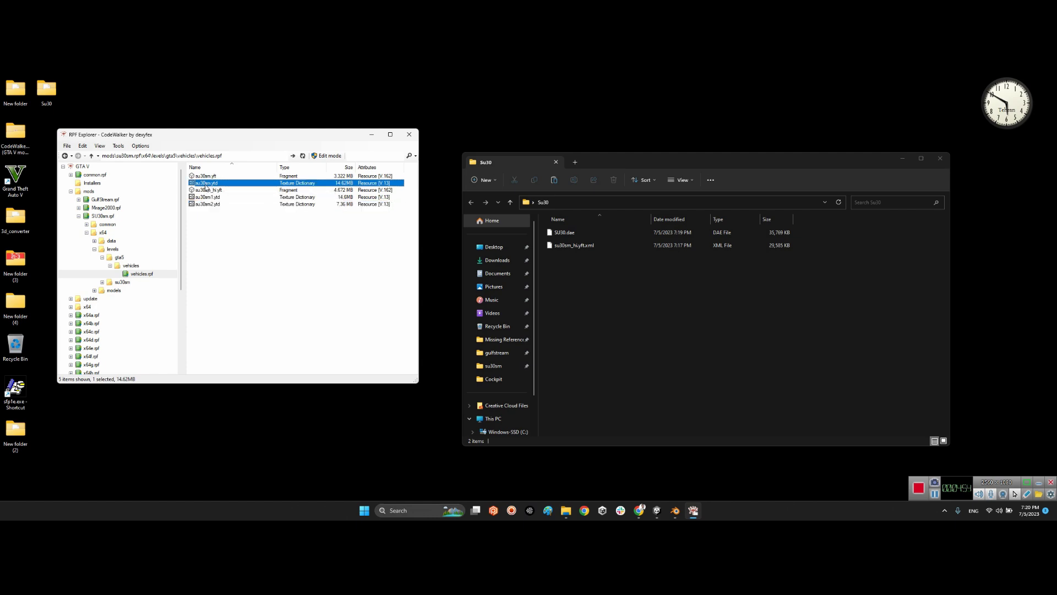
key(Return)
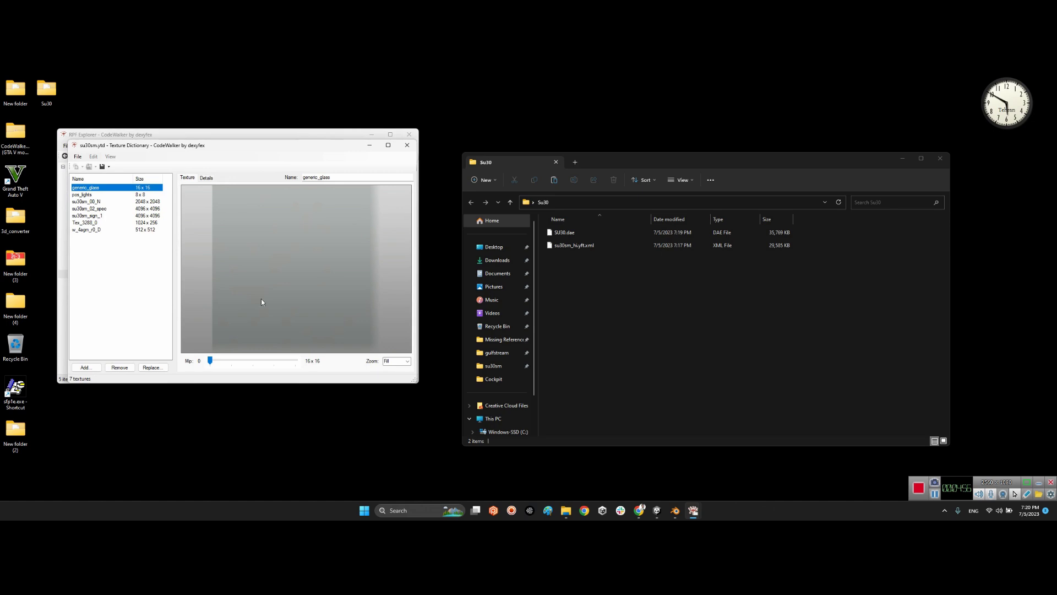
click(88, 195)
click(87, 202)
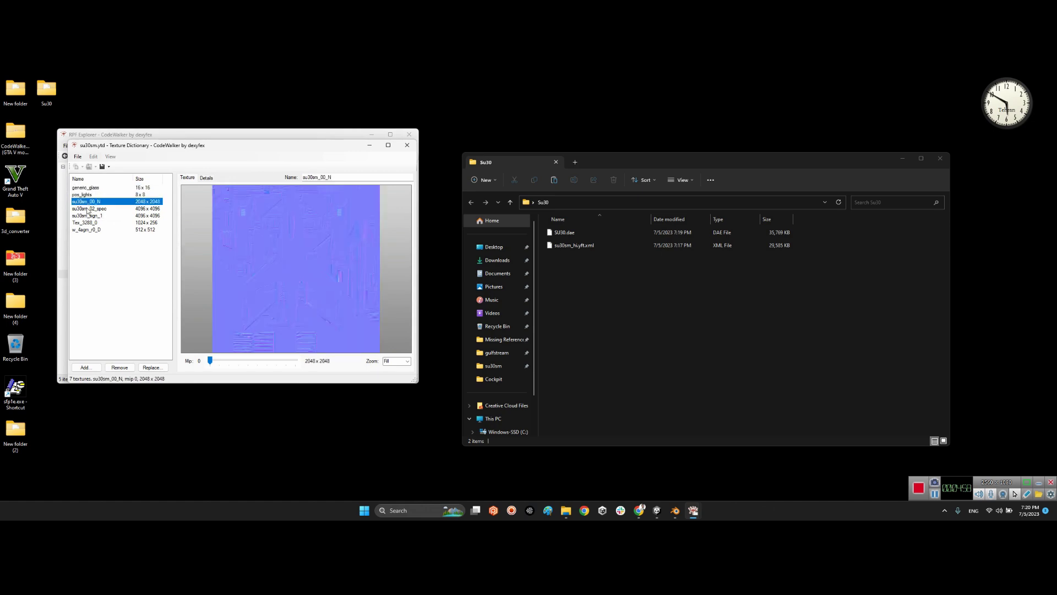
click(87, 208)
click(87, 215)
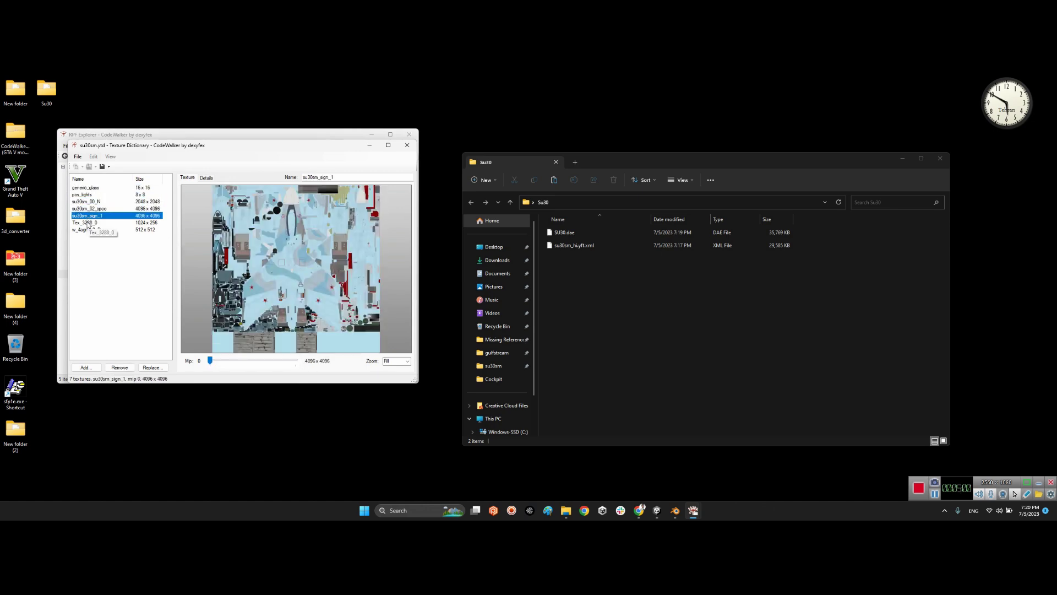
click(87, 222)
click(87, 229)
click(88, 222)
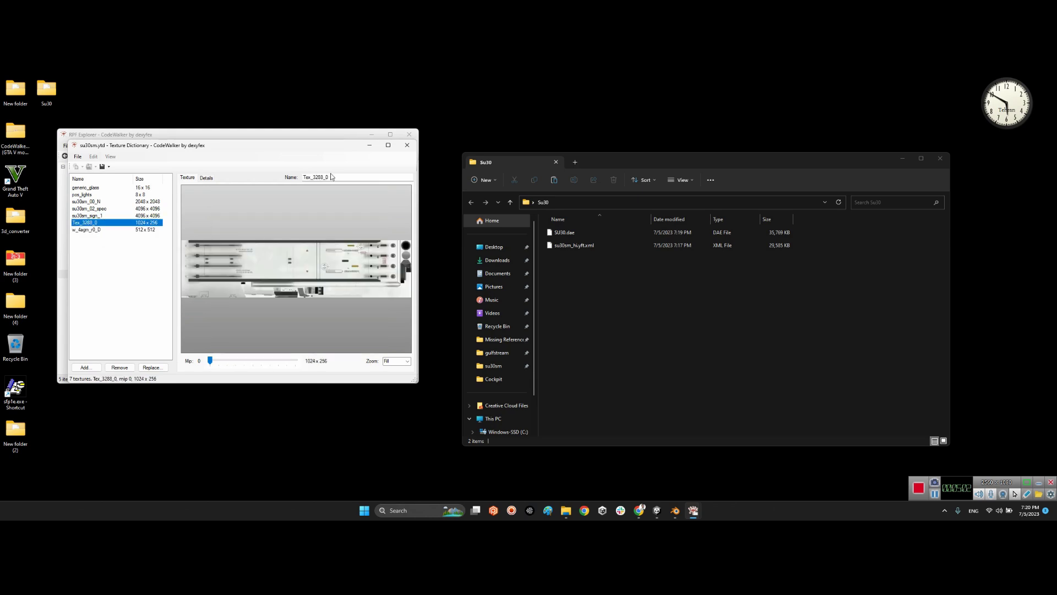
click(407, 145)
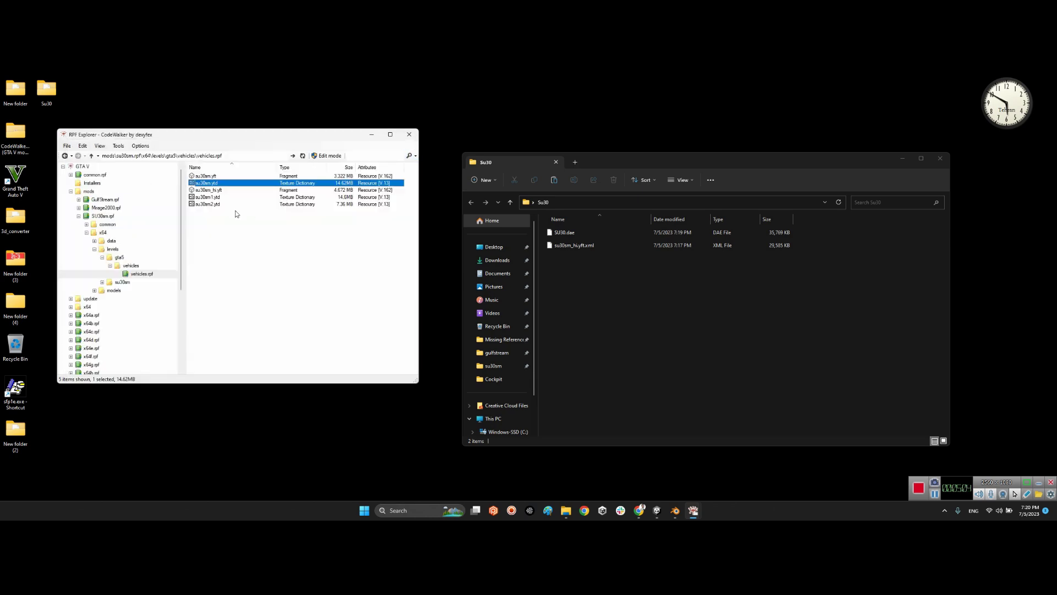
- Open the su30sm2.ytd texture dictionary and preview its su30_CP1_D and su30sm_CP_D cockpit textures
double_click(220, 203)
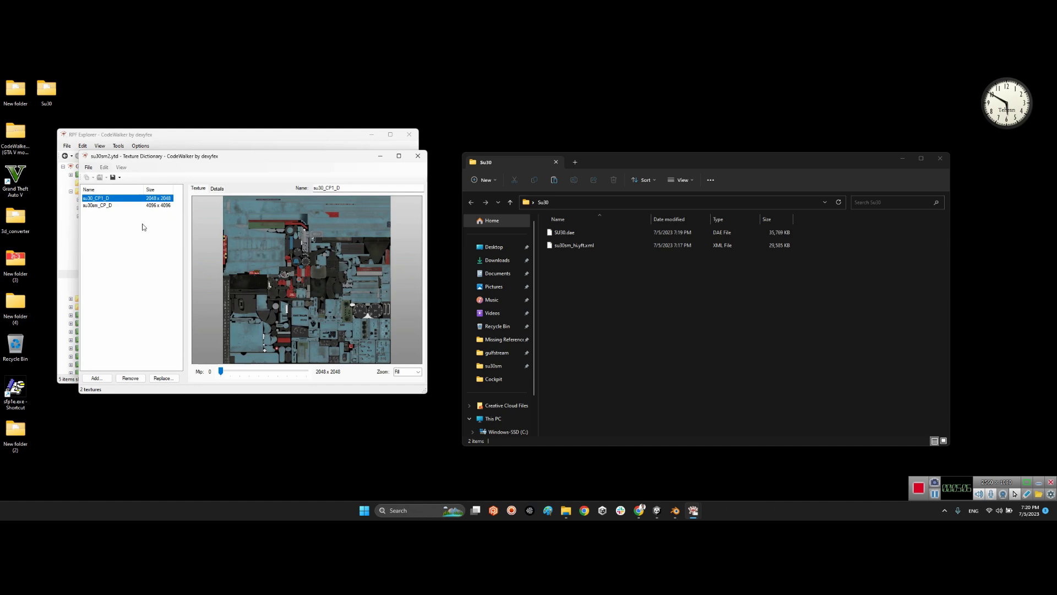
click(102, 205)
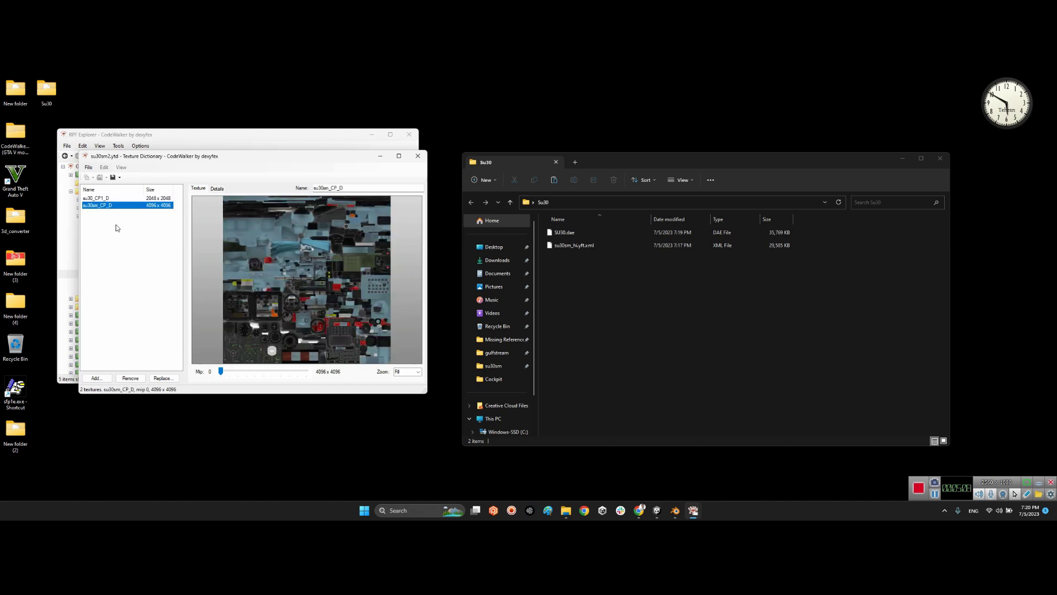
click(104, 198)
click(418, 156)
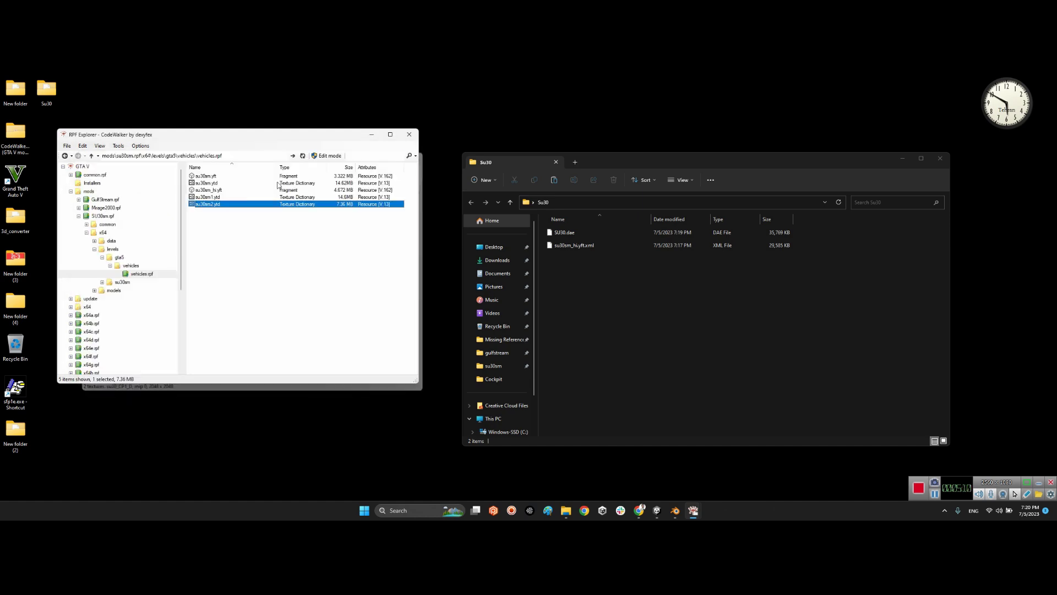
- Save all textures of the su30sm.ytd dictionary as DDS files into the Su30 desktop folder
double_click(207, 183)
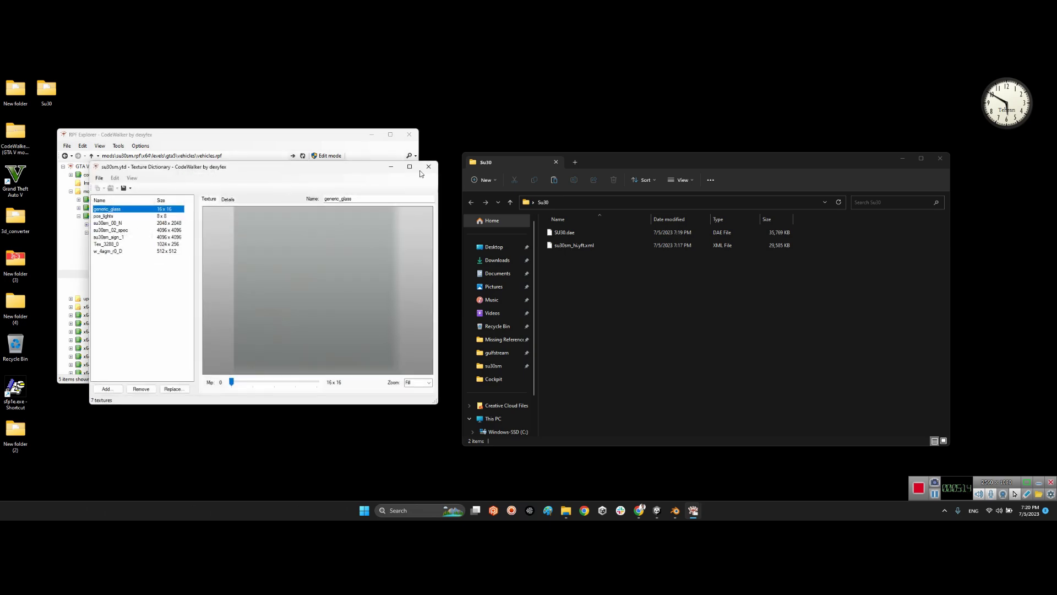
click(99, 177)
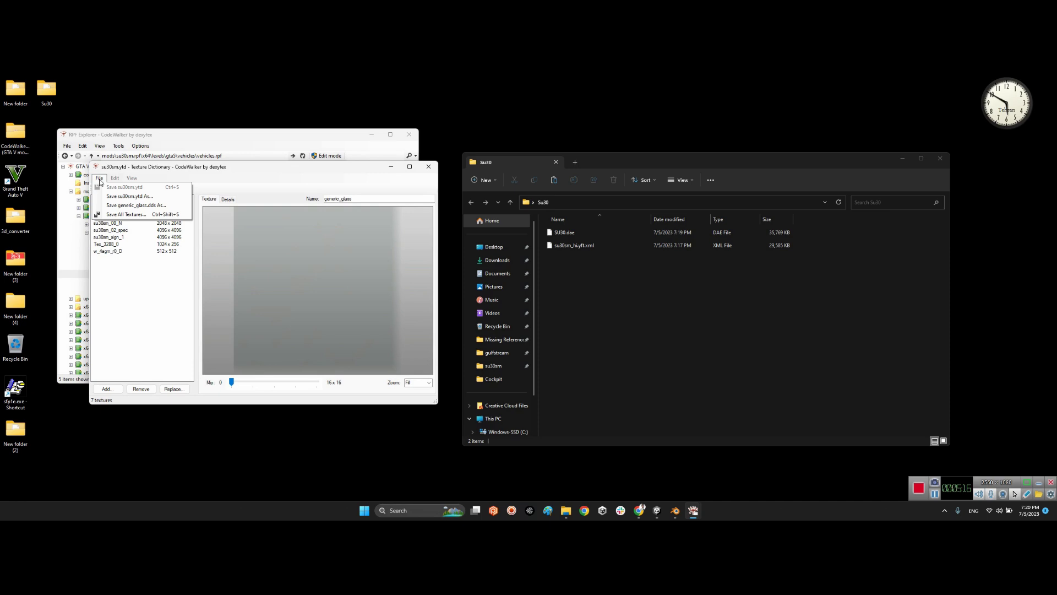
click(121, 215)
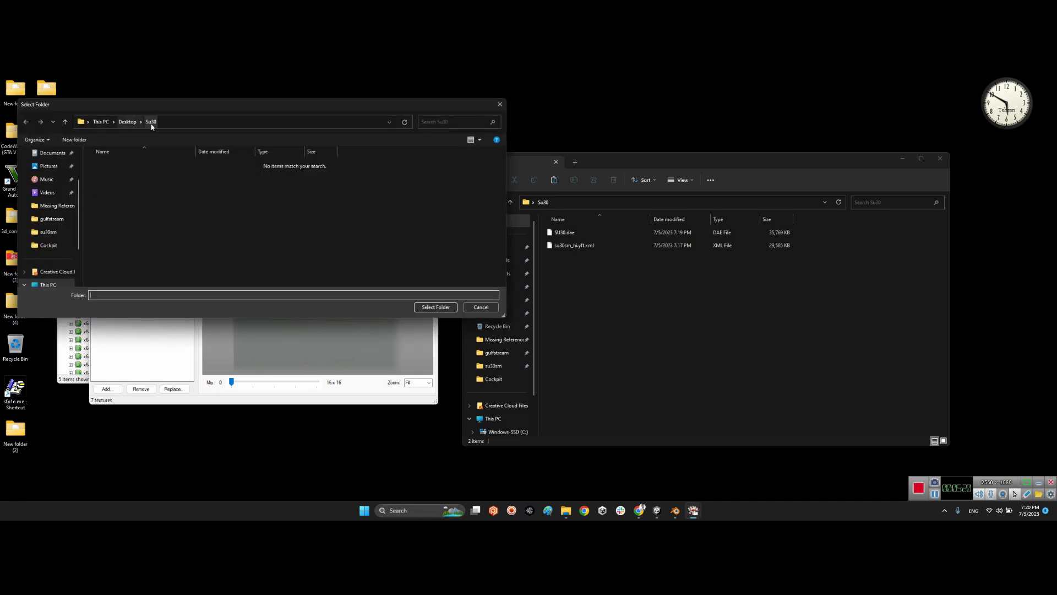
click(436, 307)
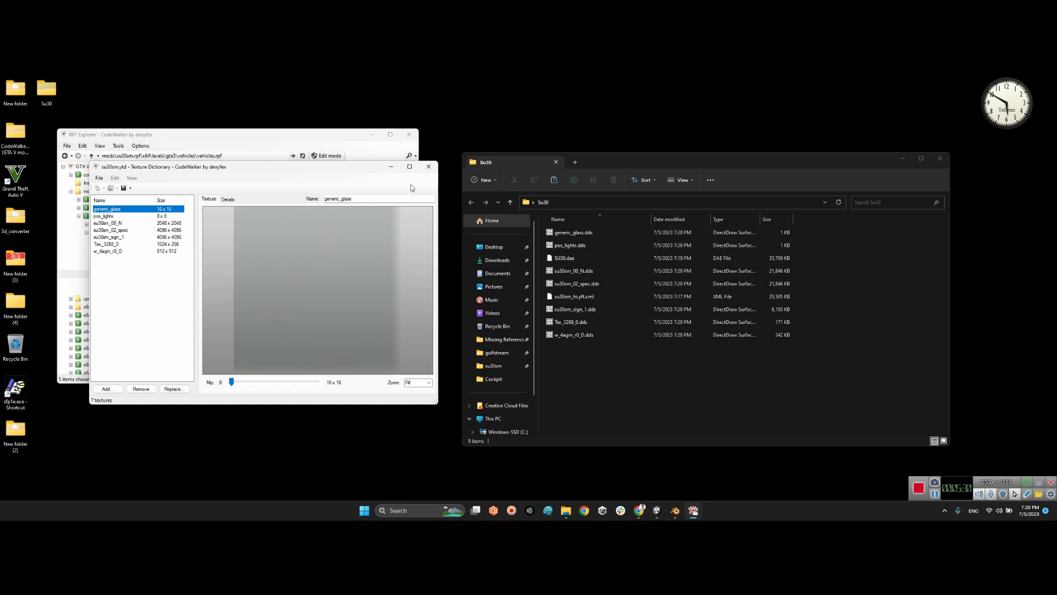
click(429, 166)
- Open the su30sm_hi.yft model in the CodeWalker viewer and inspect its textured exterior and cockpit
click(206, 190)
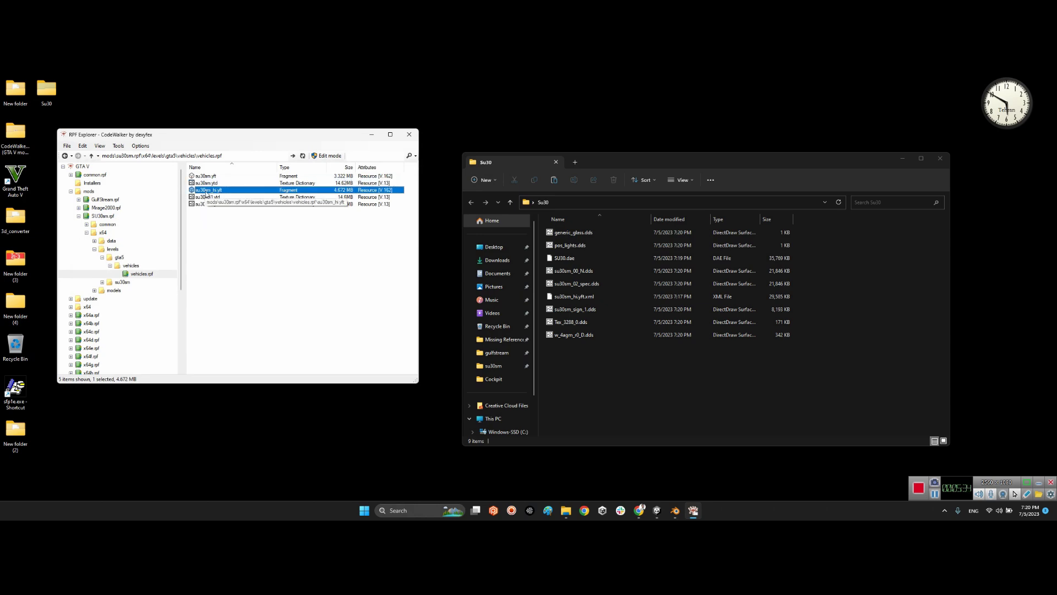
double_click(206, 191)
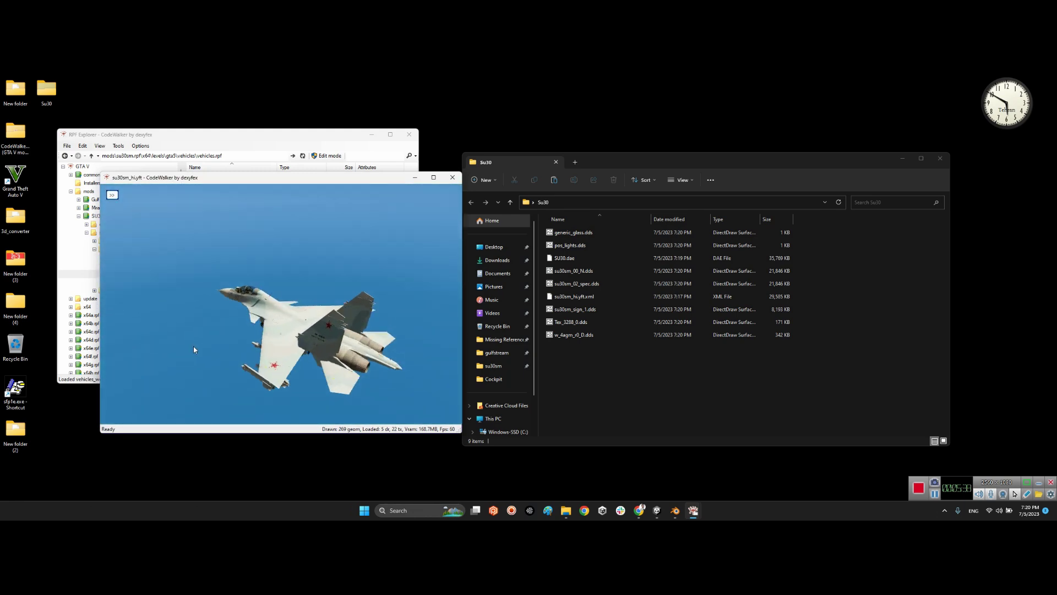
scroll(256, 318, up, 5)
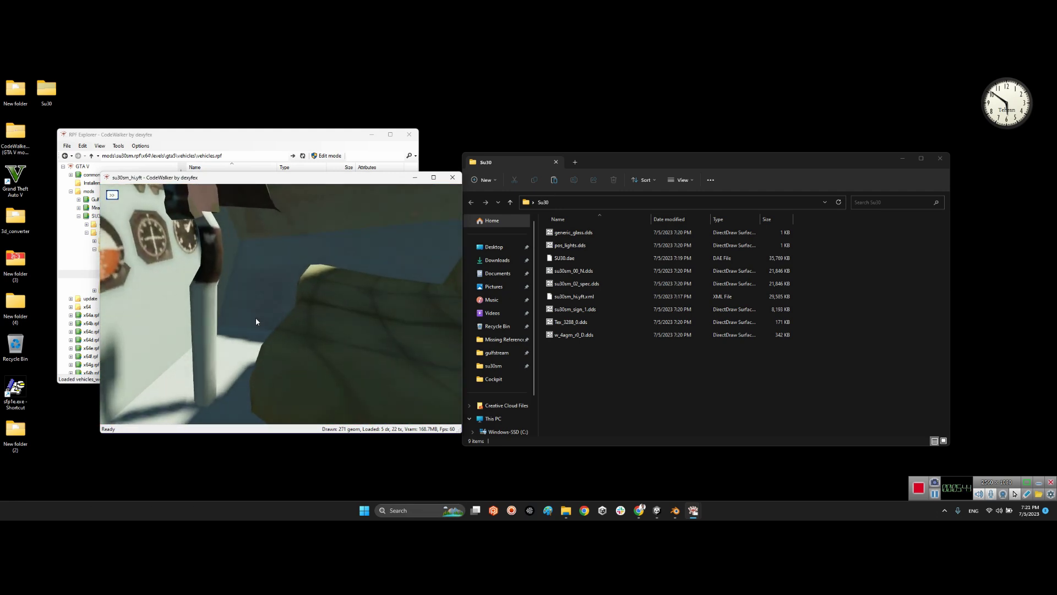
scroll(255, 321, down, 5)
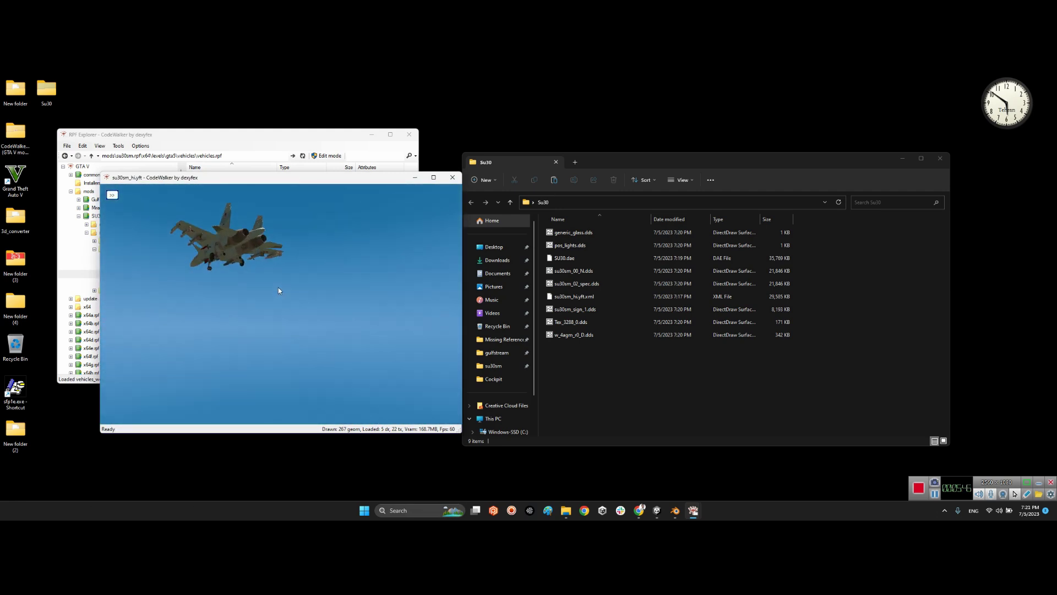
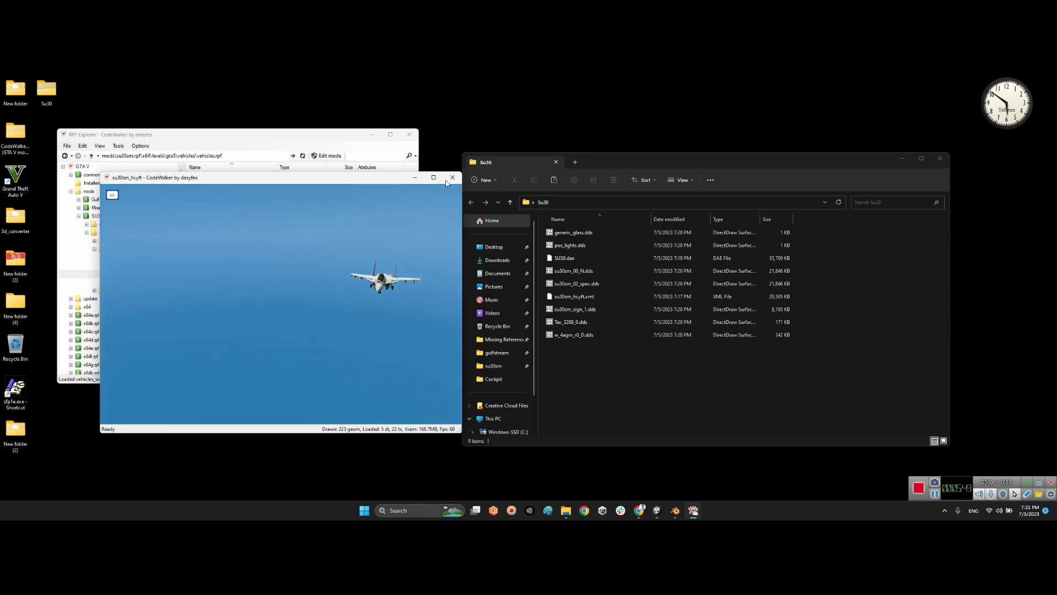
click(686, 426)
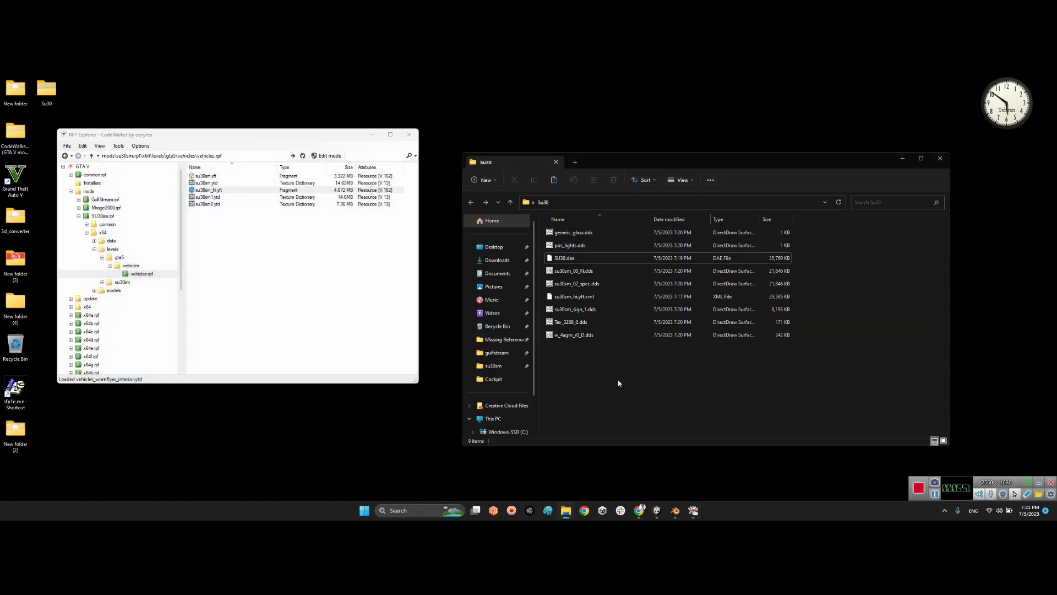
- Switch to Unity, restore the full editor layout, and import the desktop Su30 folder into the project's Assets folder
click(656, 511)
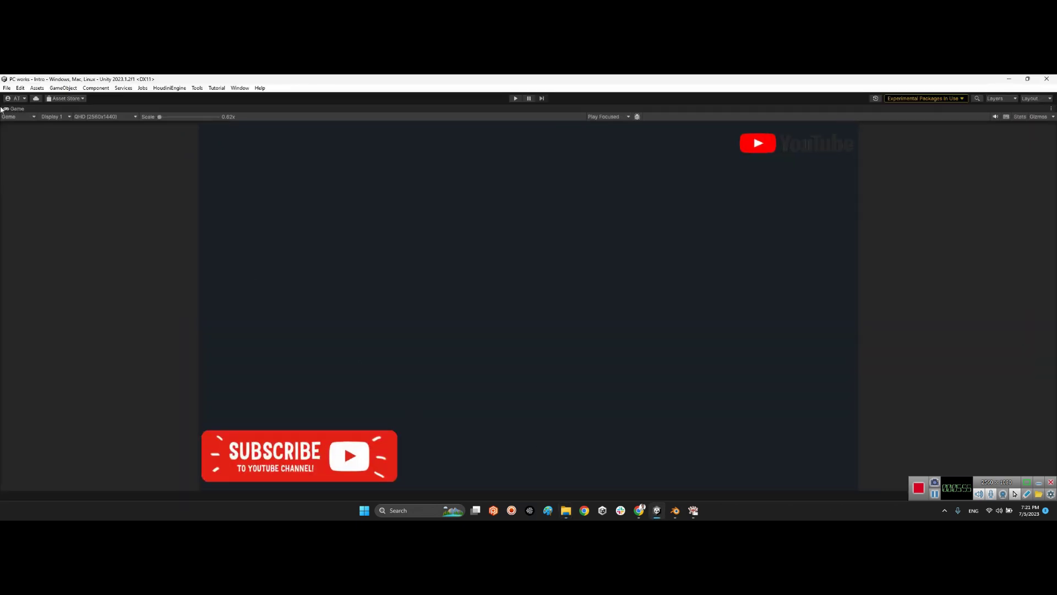
double_click(7, 109)
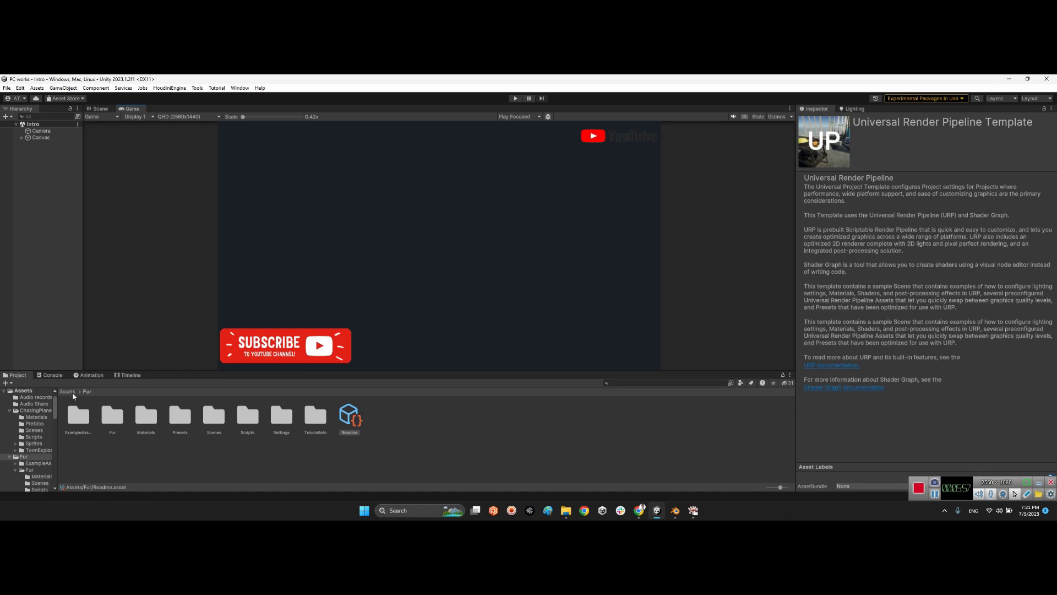
click(72, 393)
mouse_move(566, 510)
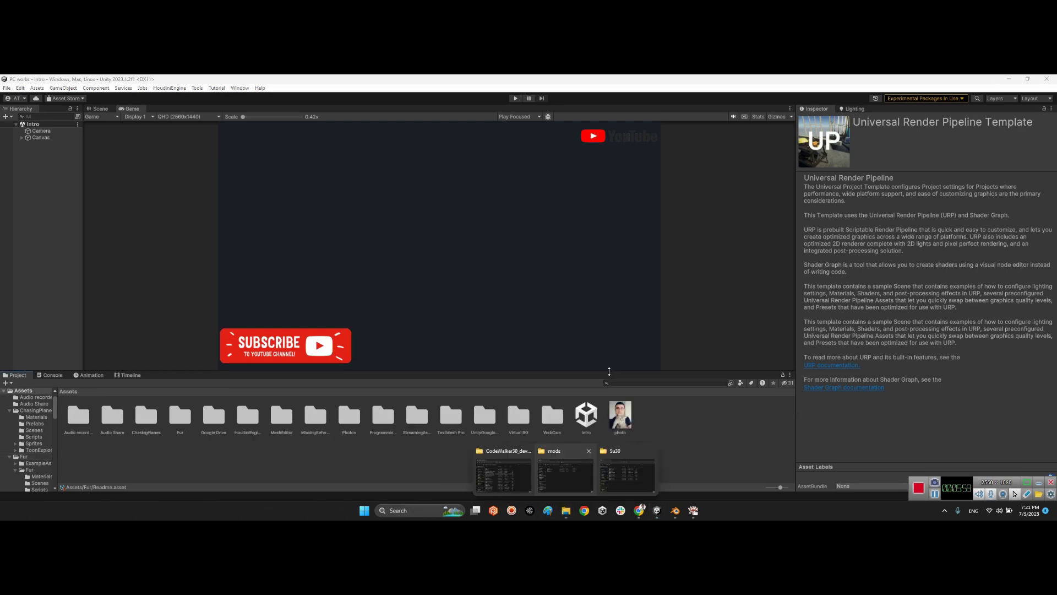
click(611, 492)
key(alt+Left)
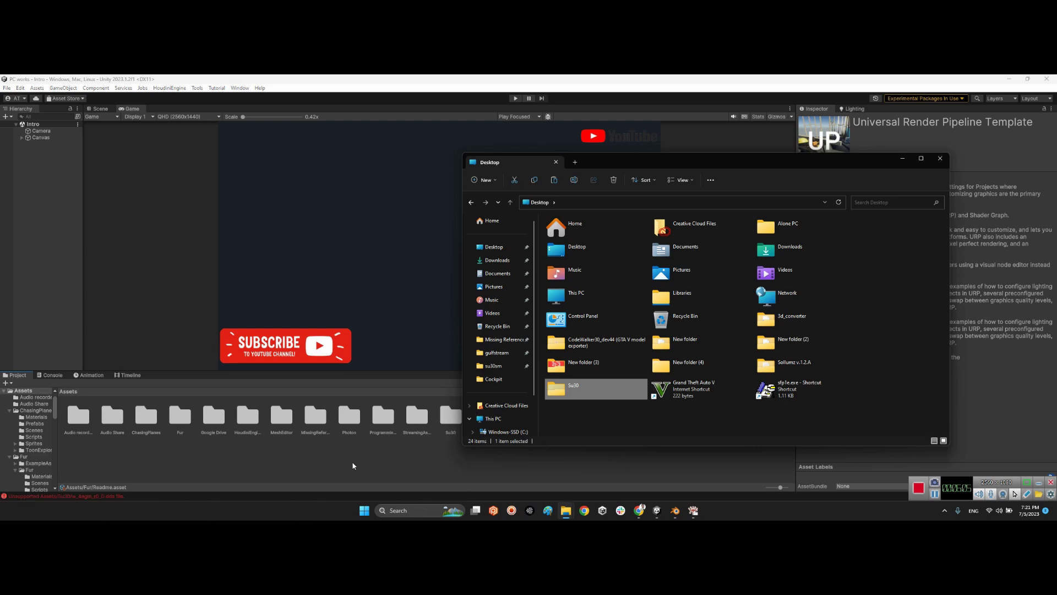
click(353, 466)
- Check the Console for the DDS import errors, clear it, and return to the project assets
click(47, 375)
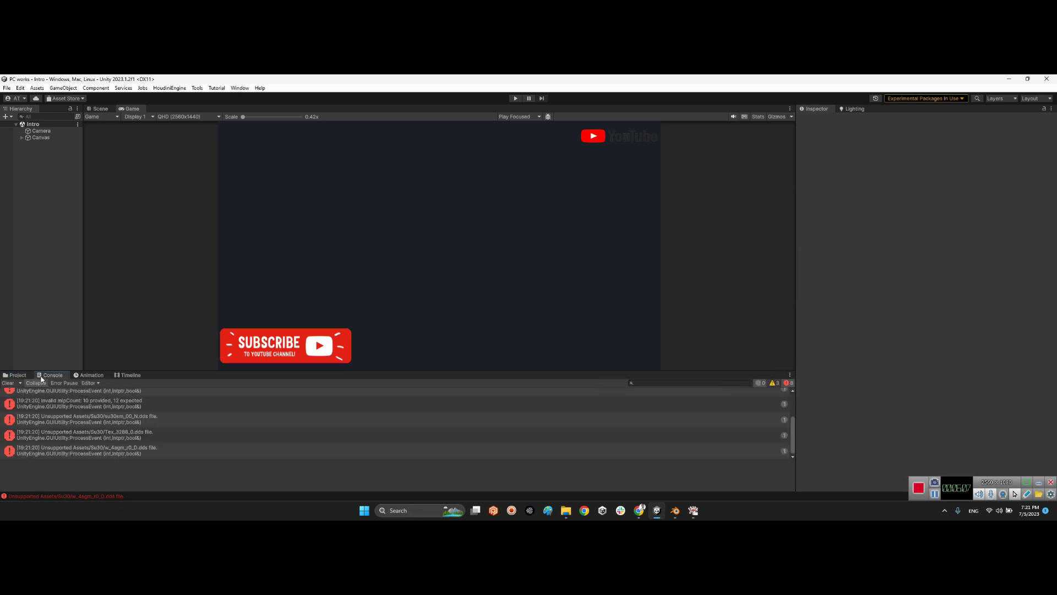
click(8, 383)
click(16, 375)
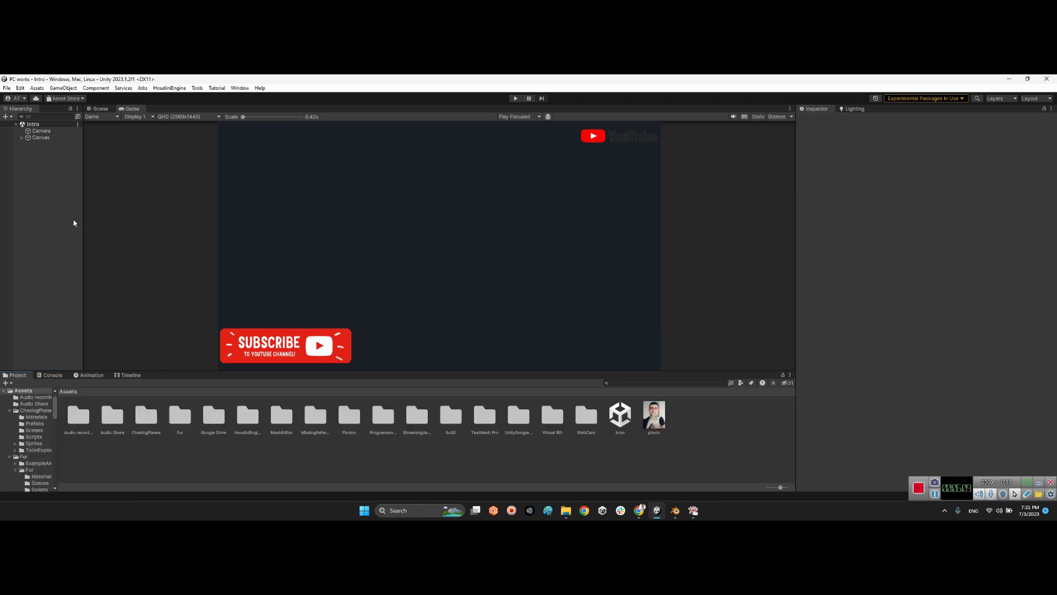
- Place the SU30 model from the Su30 assets folder in the scene and move it below Canvas in the hierarchy
click(100, 109)
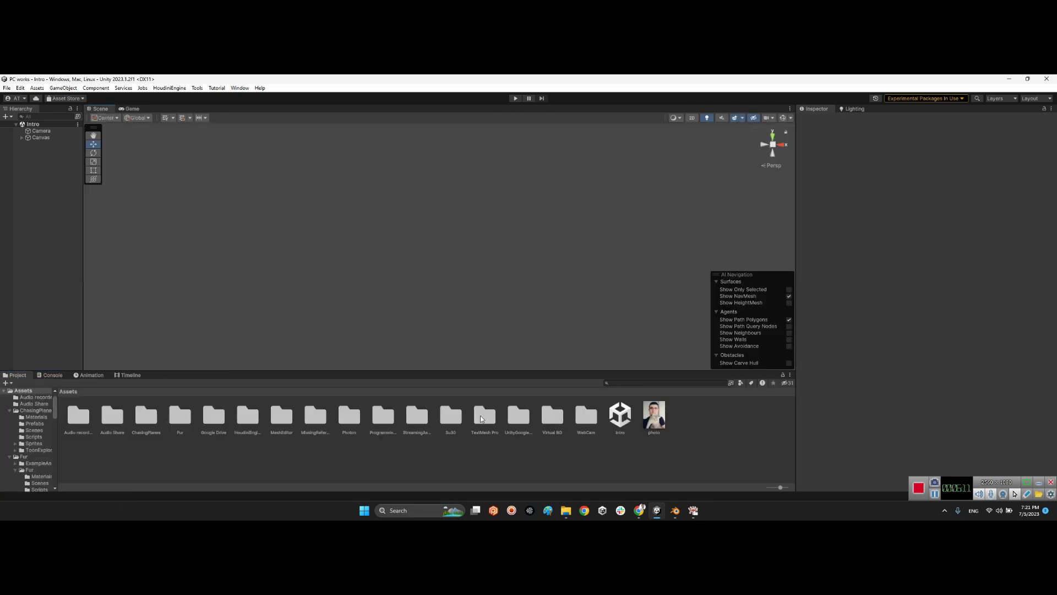
double_click(459, 417)
drag(146, 414, 242, 225)
drag(38, 138, 22, 146)
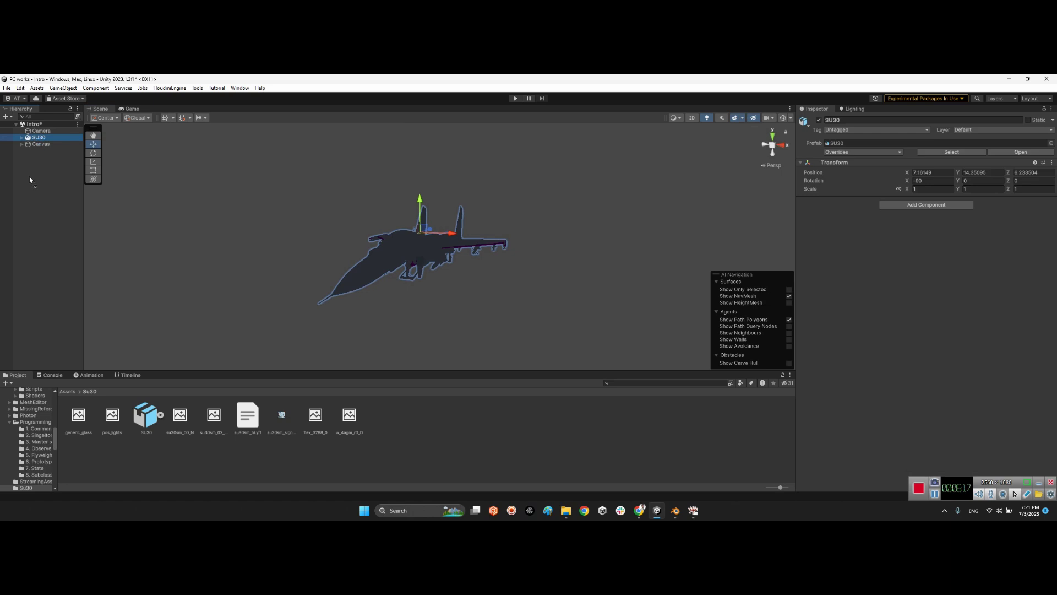
- Expand the SU30 object in the hierarchy and unpack its prefab completely
click(22, 144)
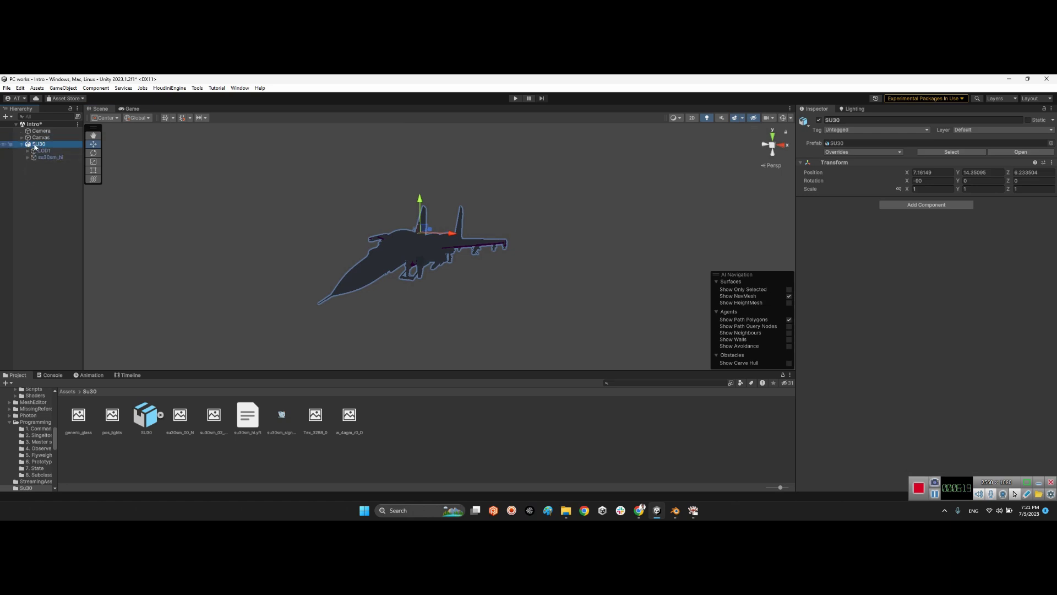
right_click(34, 144)
mouse_move(73, 260)
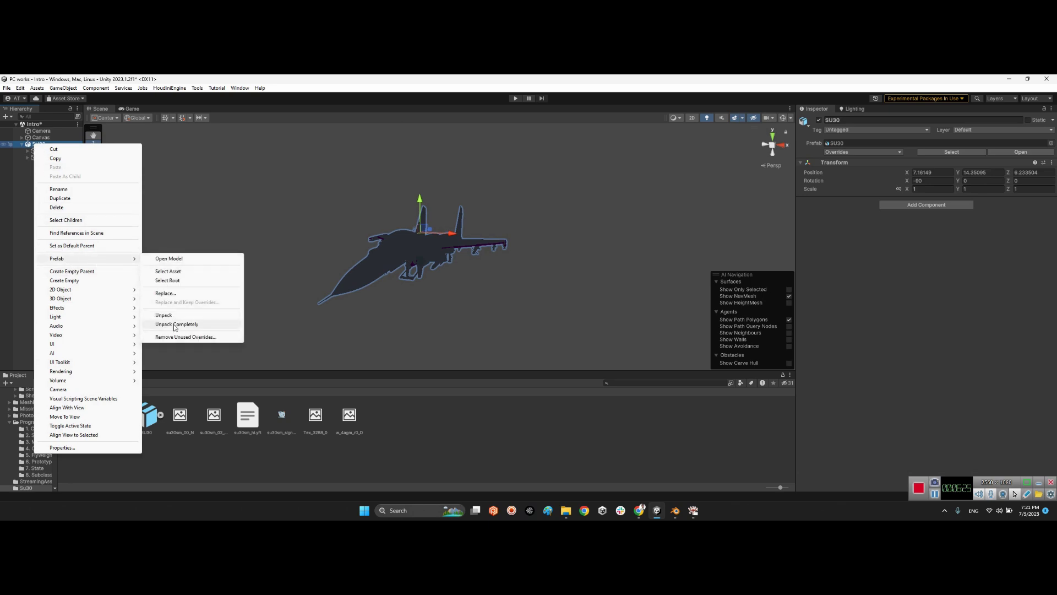
click(169, 329)
- Delete the child object listed above su30sm_hi under SU30
click(45, 152)
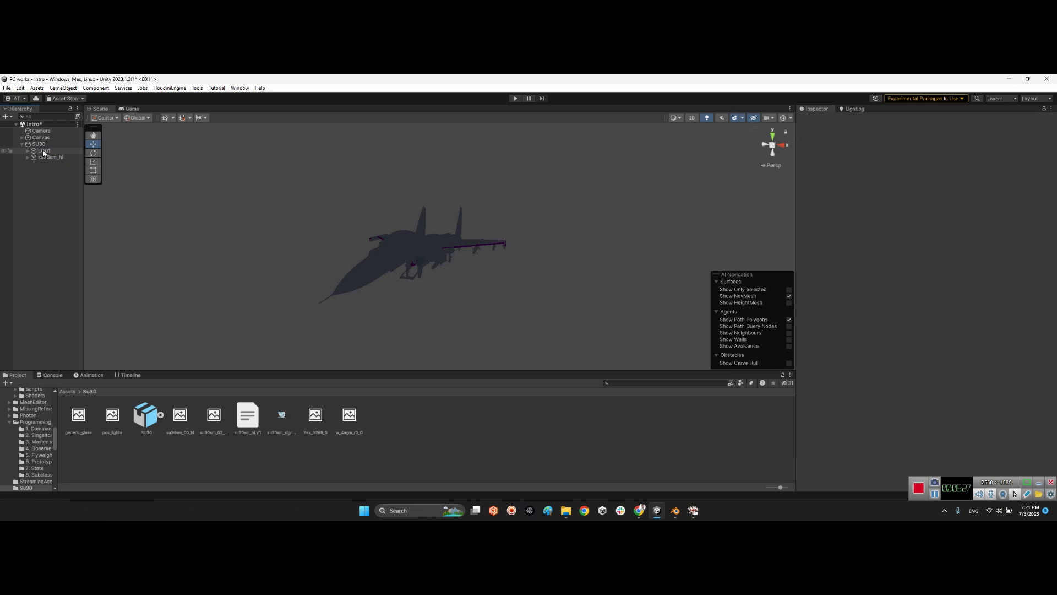
alt+drag(441, 263, 336, 259)
drag(449, 216, 454, 160)
click(44, 150)
key(Delete)
- Examine the chassis and Drawable Model children of su30sm_hi, framing the skel_mesh.005 mesh in the scene
click(49, 150)
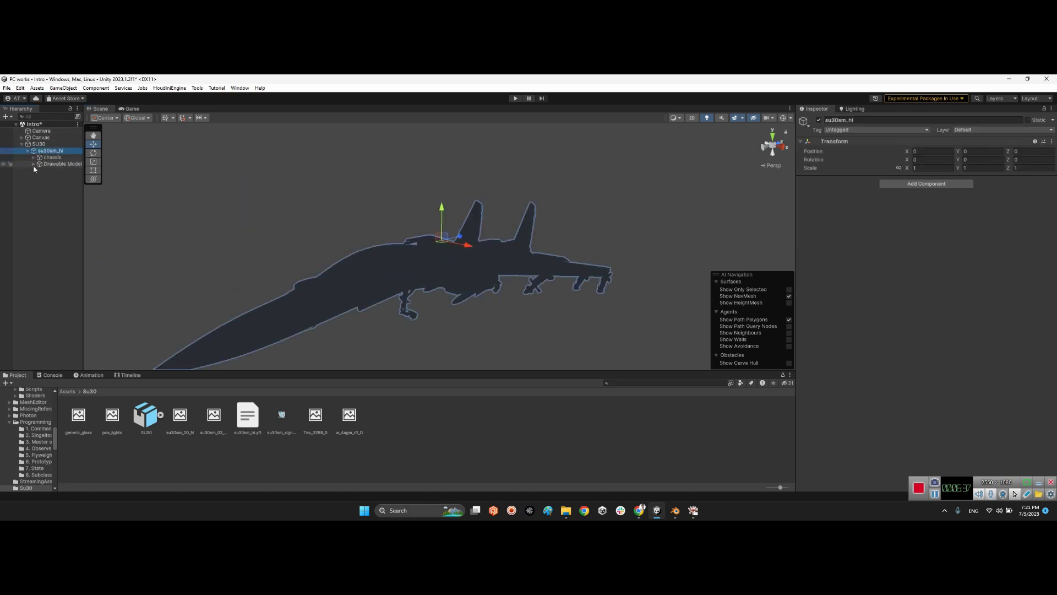
click(33, 164)
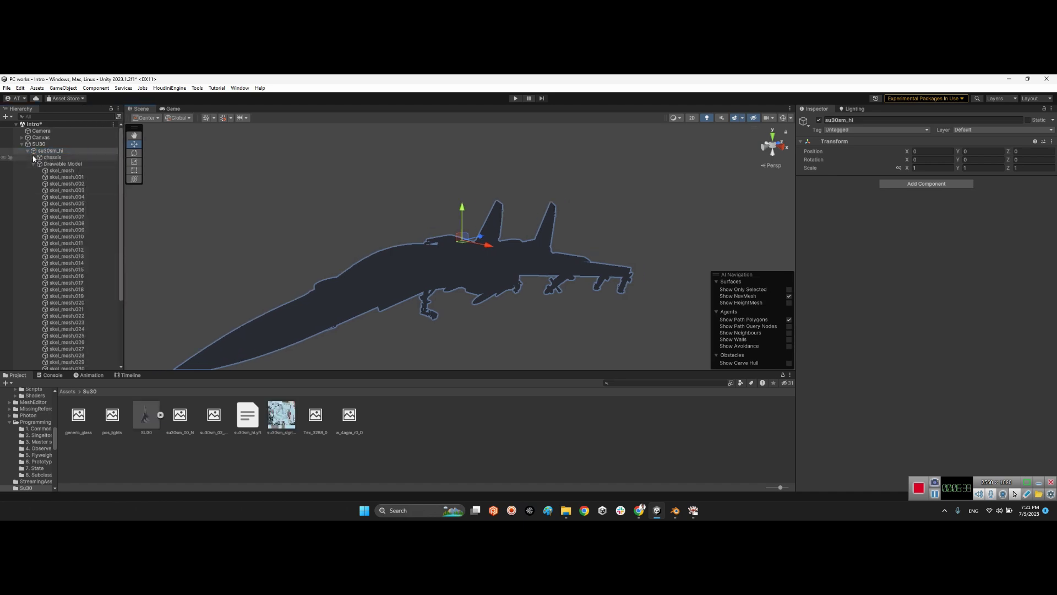
click(33, 158)
double_click(60, 190)
click(57, 203)
click(33, 157)
click(47, 171)
double_click(66, 203)
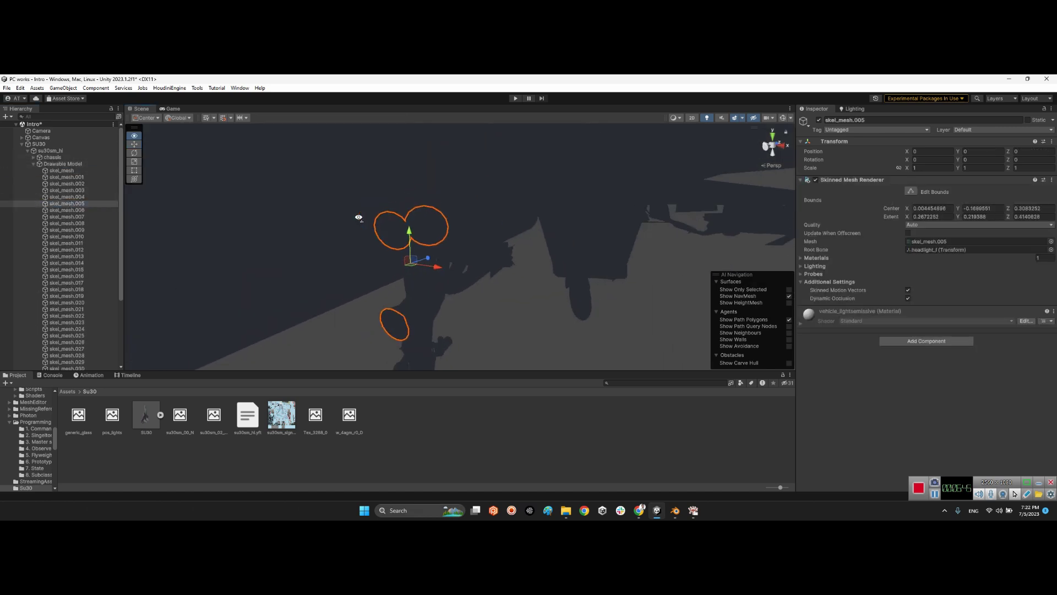
scroll(358, 218, down, 6)
click(34, 164)
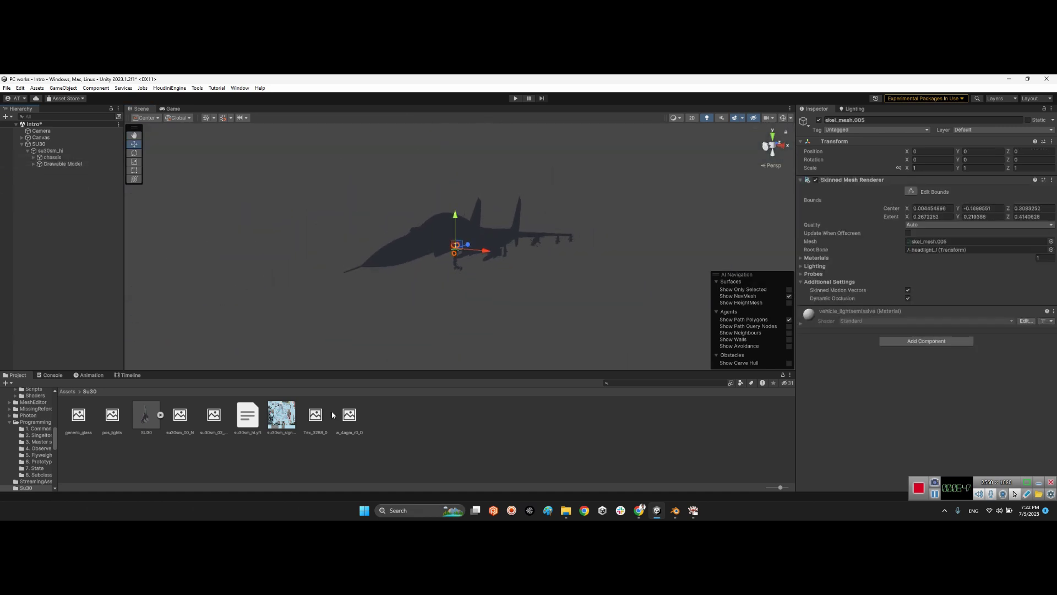
click(402, 445)
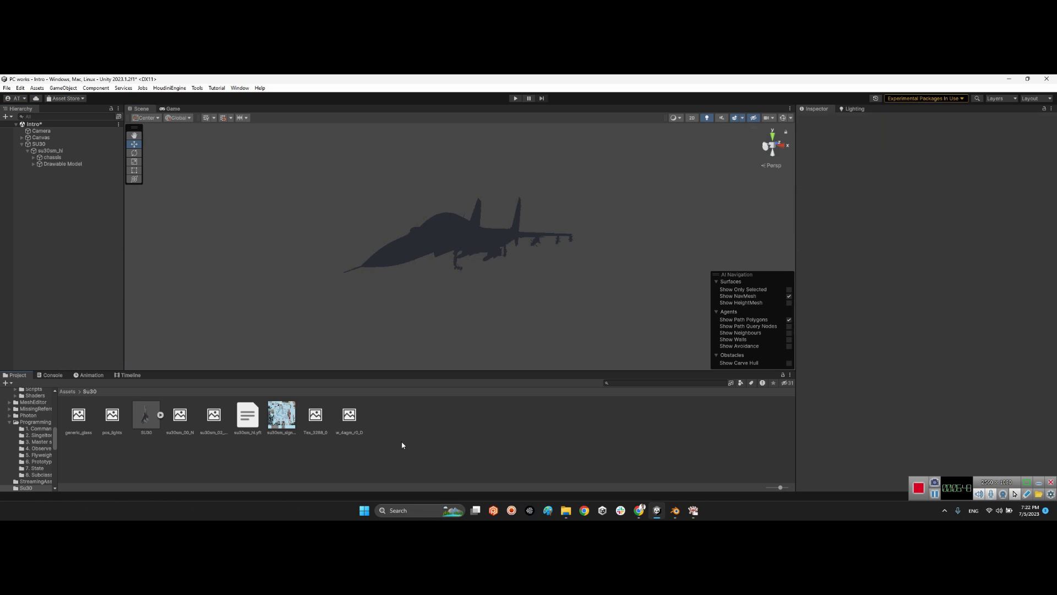
- Open generic_glass.dds in Visual Studio and save it as generic_glass.jpg in the Su30 assets folder at 100% image quality
click(79, 415)
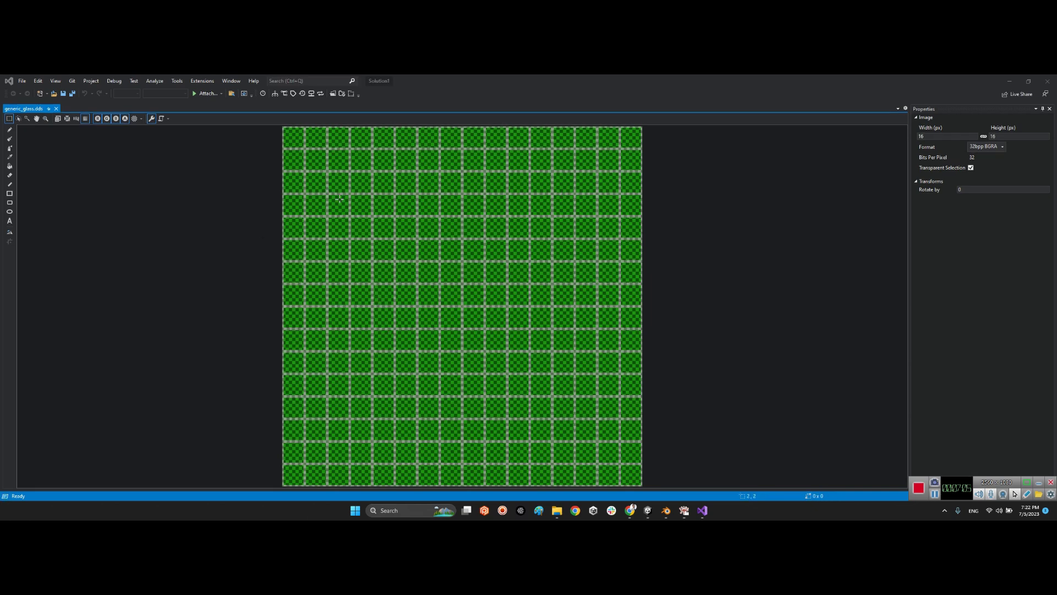
click(25, 84)
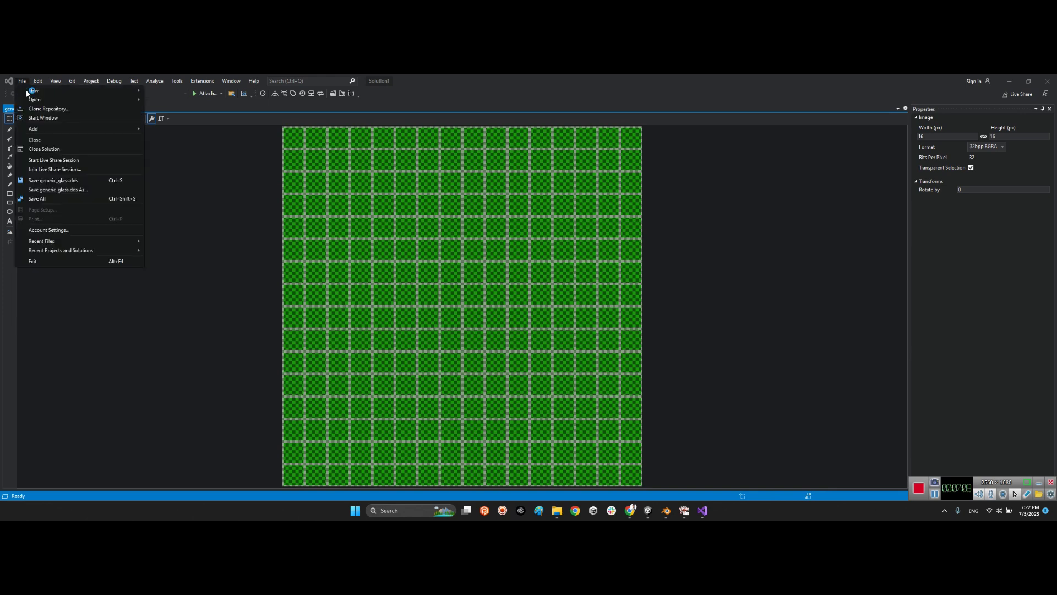
click(80, 189)
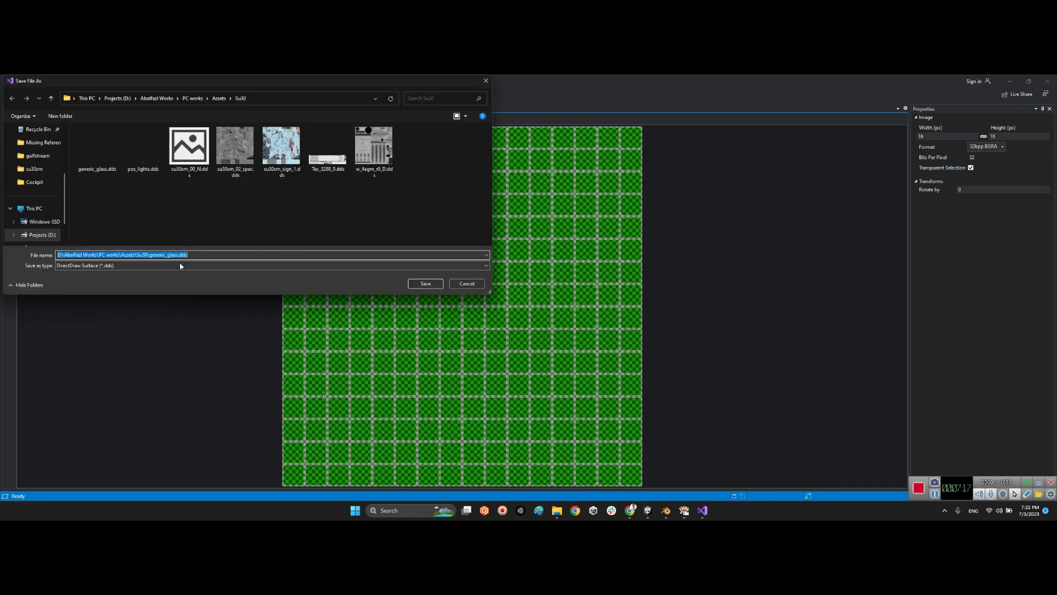
click(179, 265)
click(84, 289)
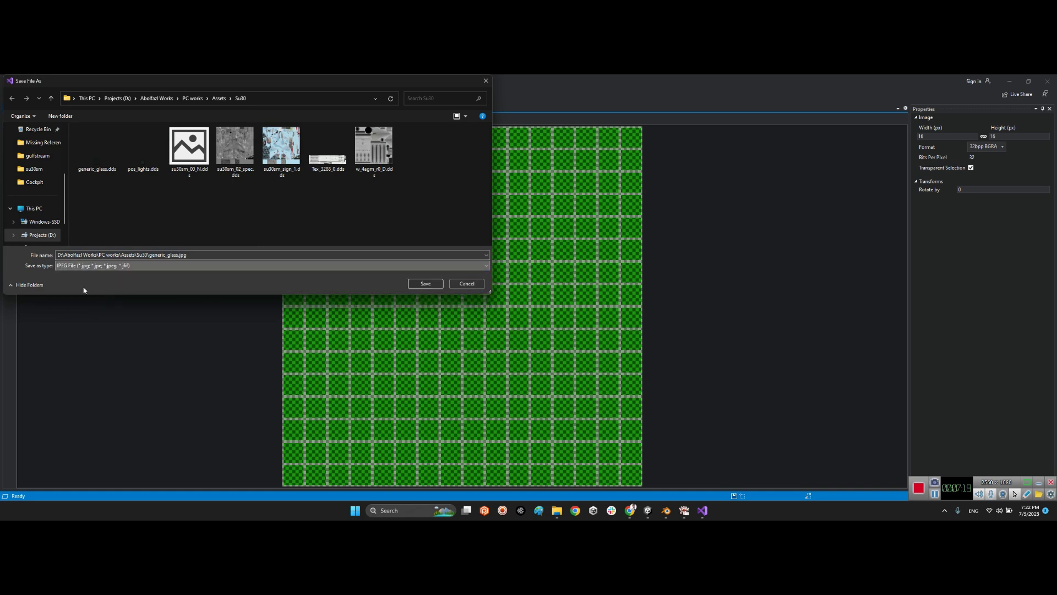
click(422, 282)
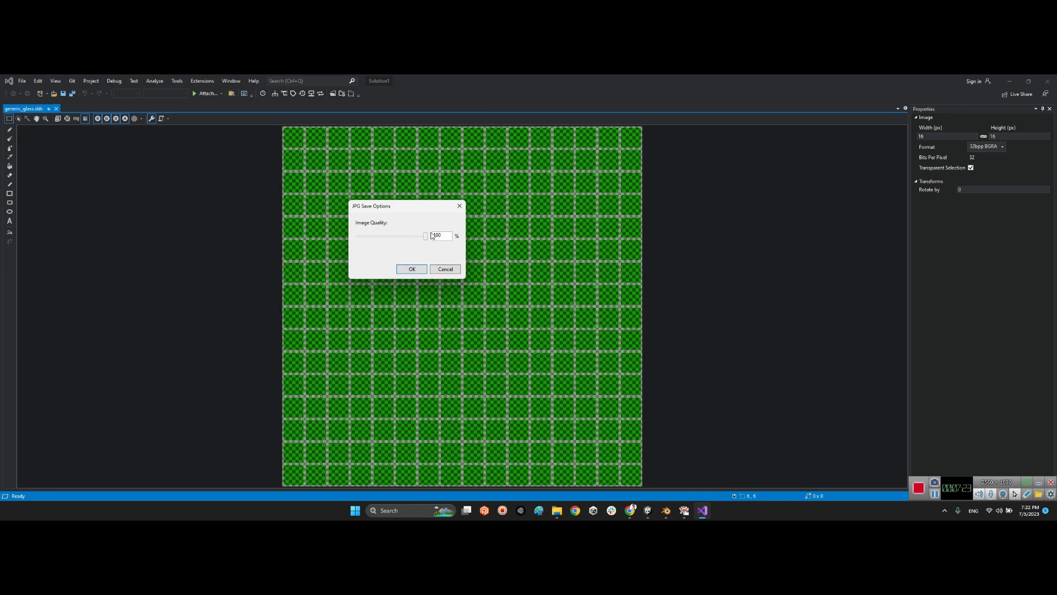
click(417, 269)
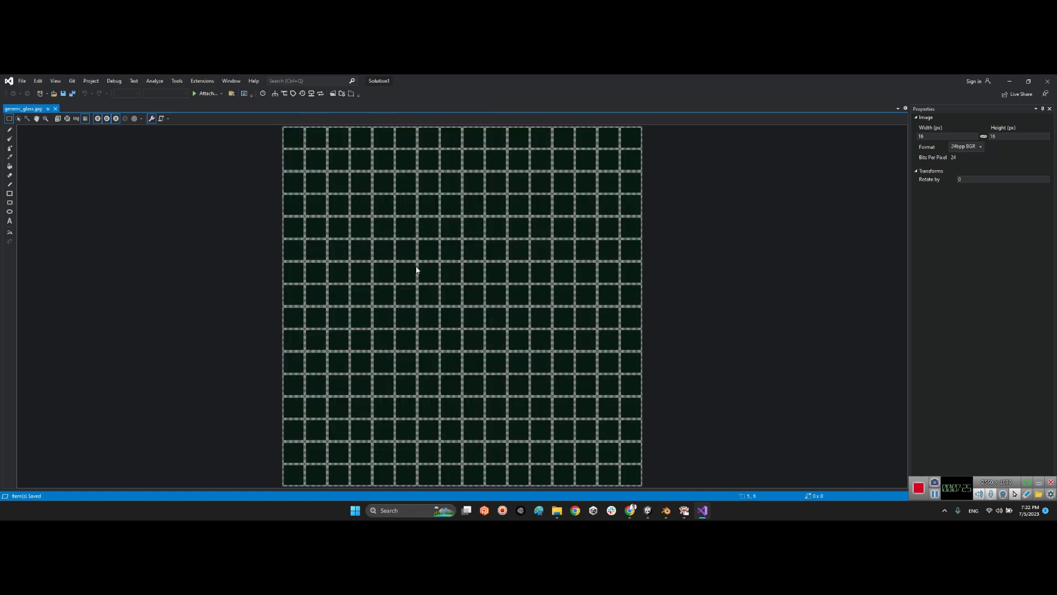
- Compare the JPG and DDS versions of generic_glass in Unity, close the image in Visual Studio, and delete generic_glass.dds from the assets
click(648, 510)
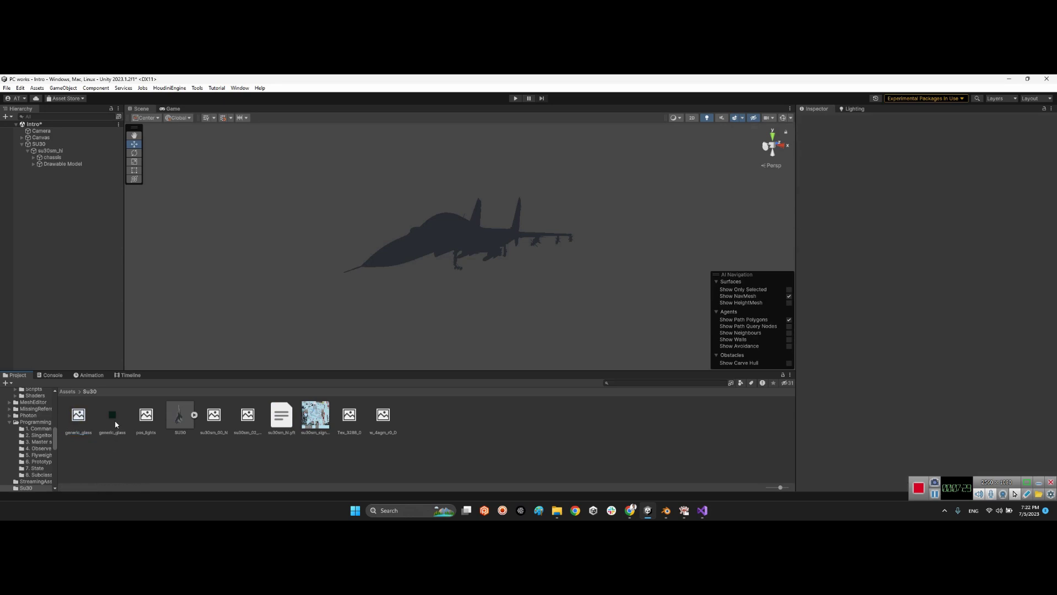
click(114, 418)
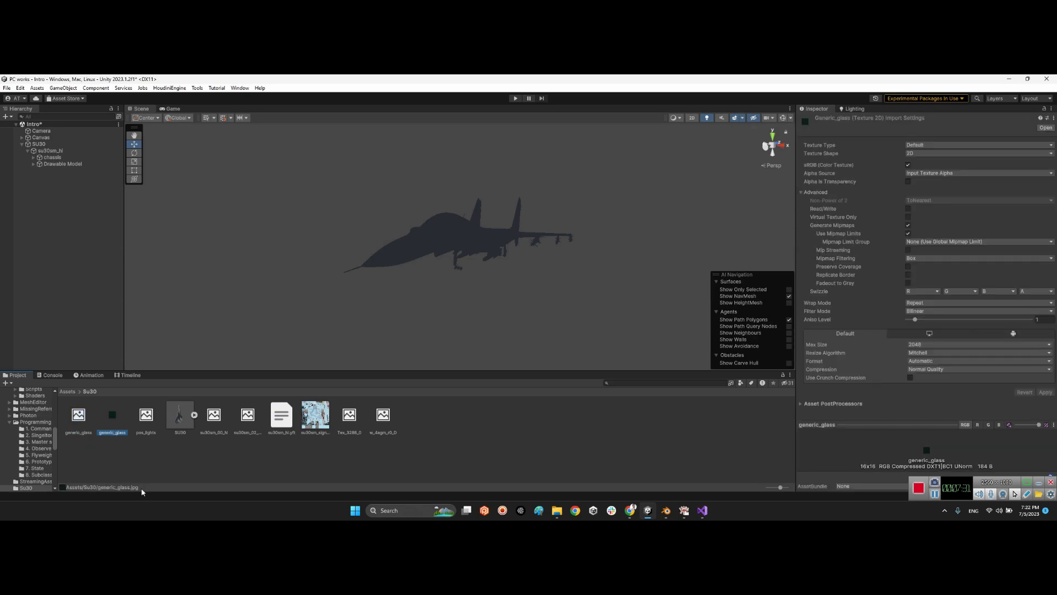
click(79, 419)
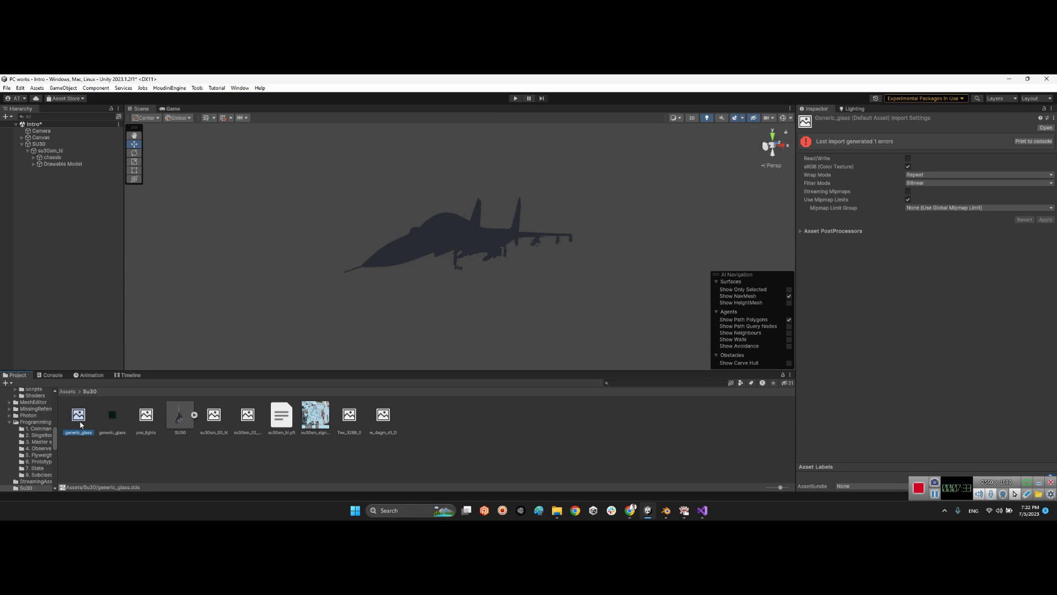
click(702, 510)
click(55, 109)
click(647, 511)
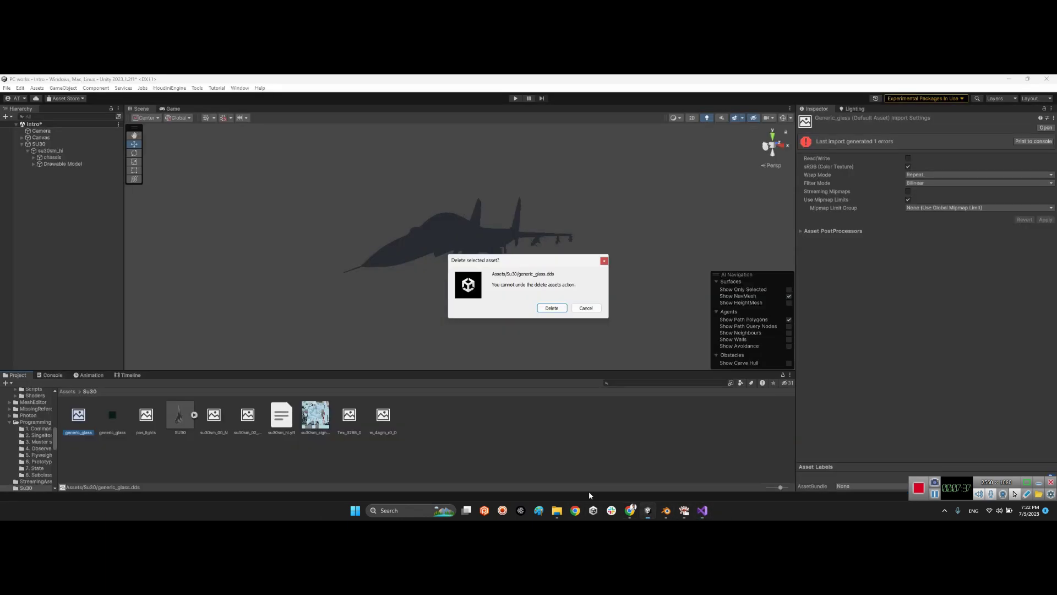
click(552, 308)
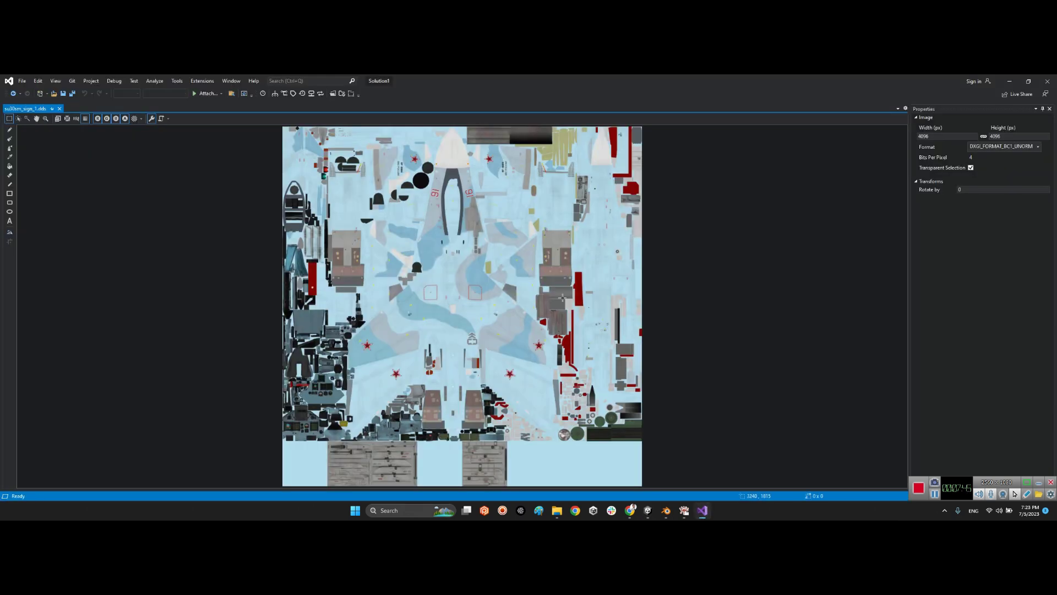
- Save su30sm_sign_1.dds as su30sm_sign_1.jpg in the Su30 assets folder at 100% image quality and close the image
click(23, 82)
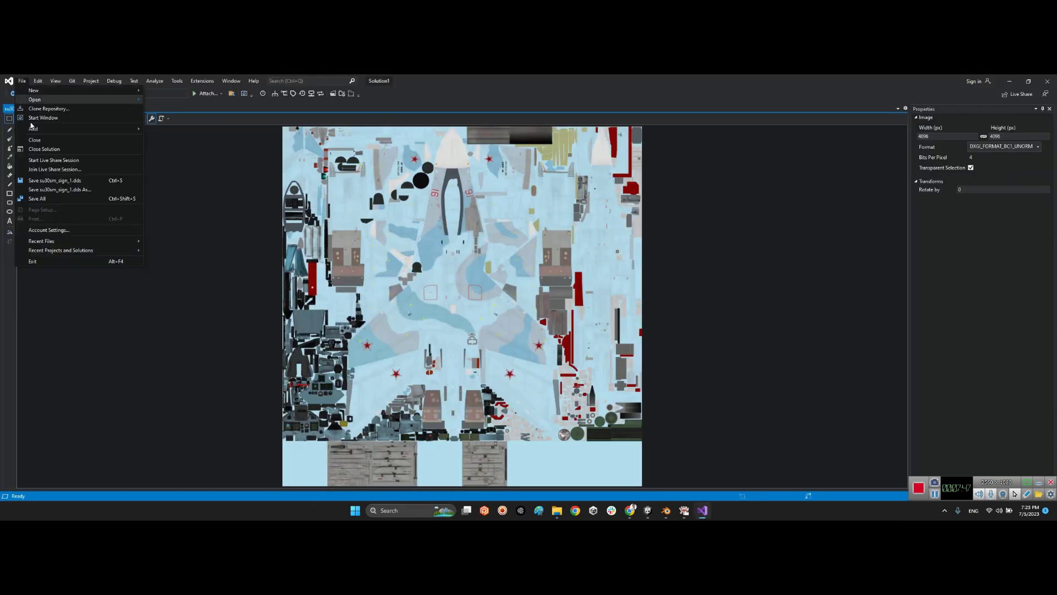
click(48, 193)
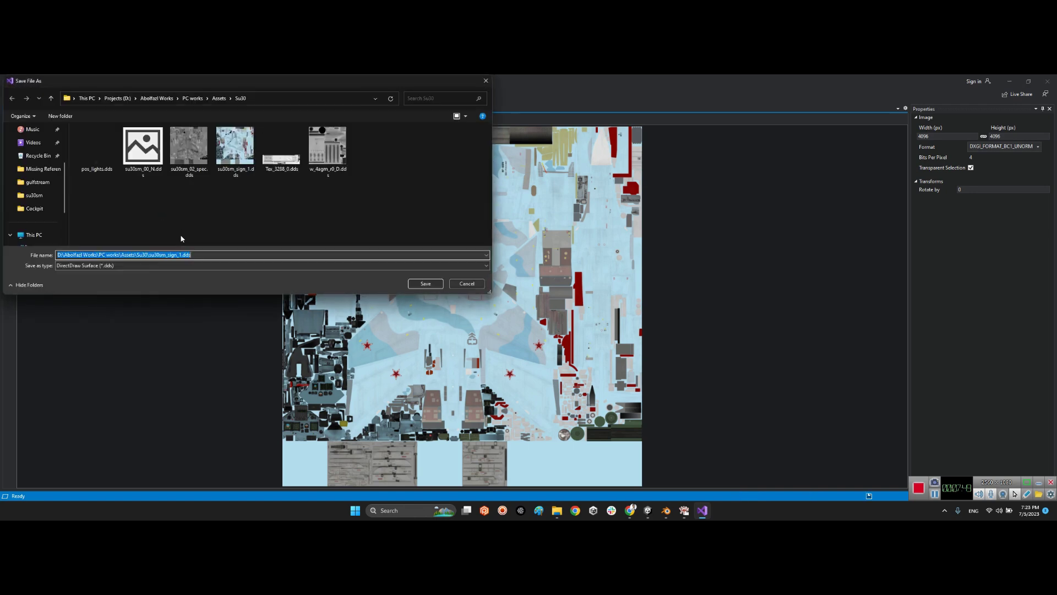
click(127, 266)
click(126, 286)
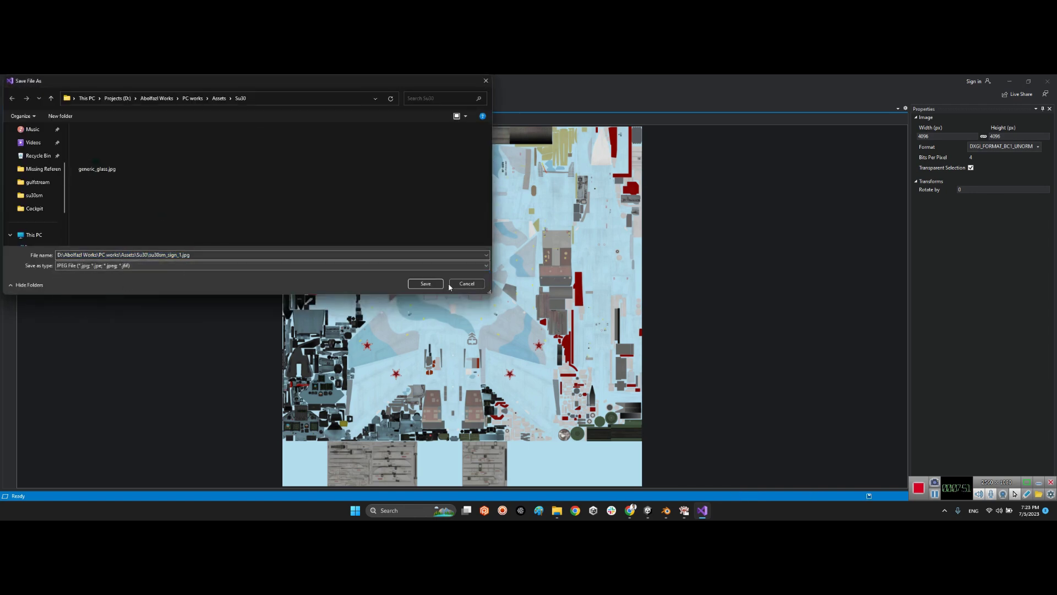
click(426, 284)
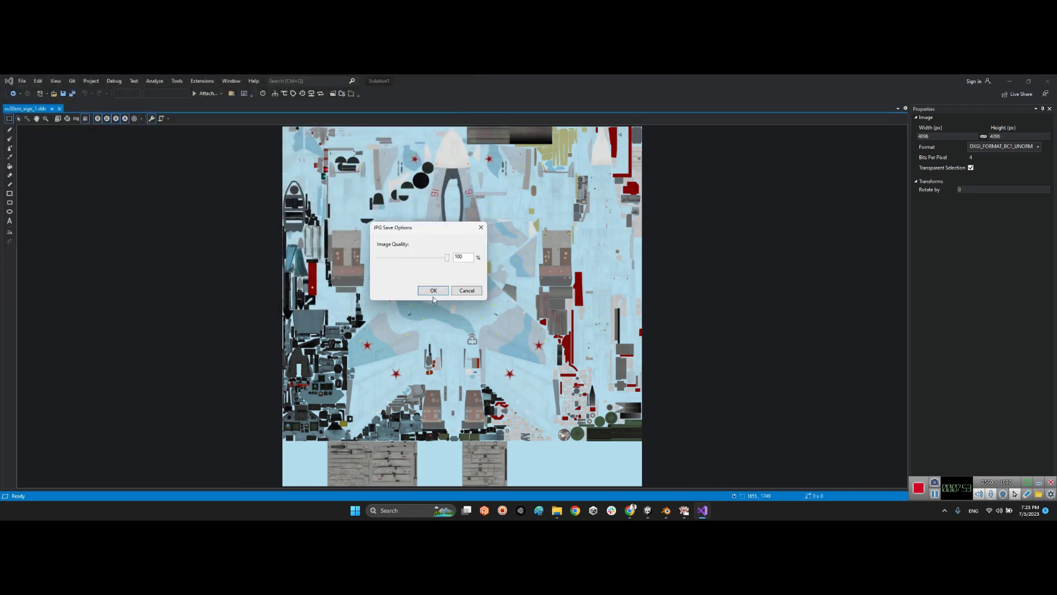
click(434, 292)
click(59, 109)
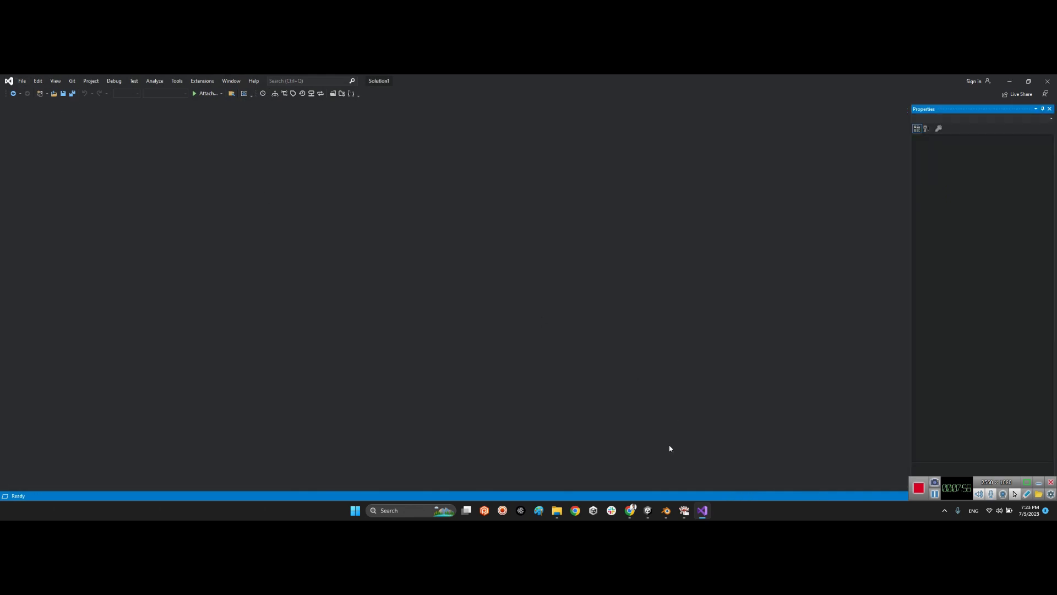
- Return to Unity and compare the import settings and previews of the DDS and JPG versions of su30sm_sign_1
click(649, 511)
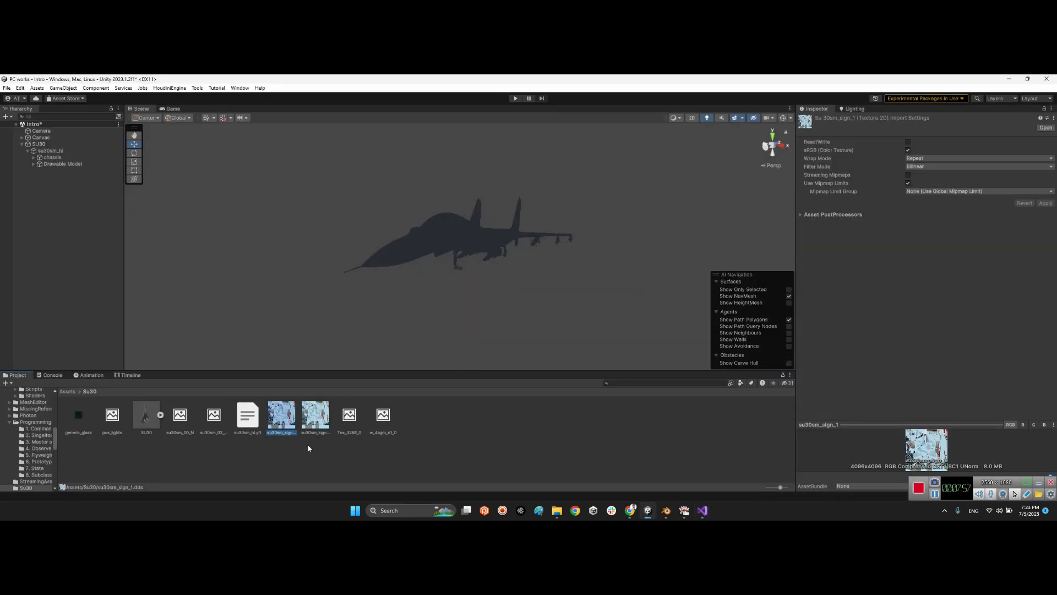
click(282, 416)
click(324, 416)
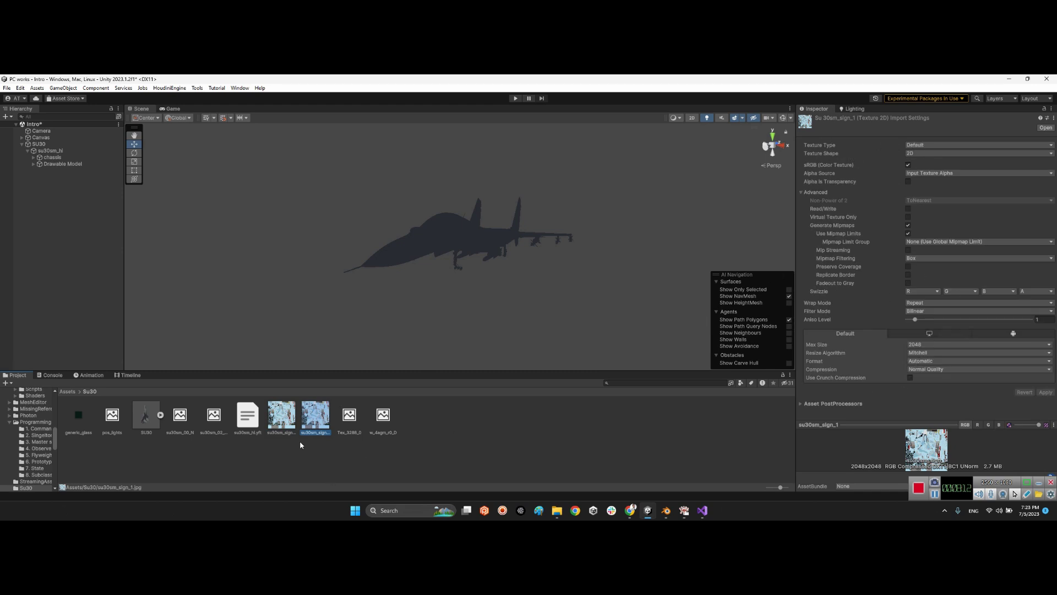
click(286, 422)
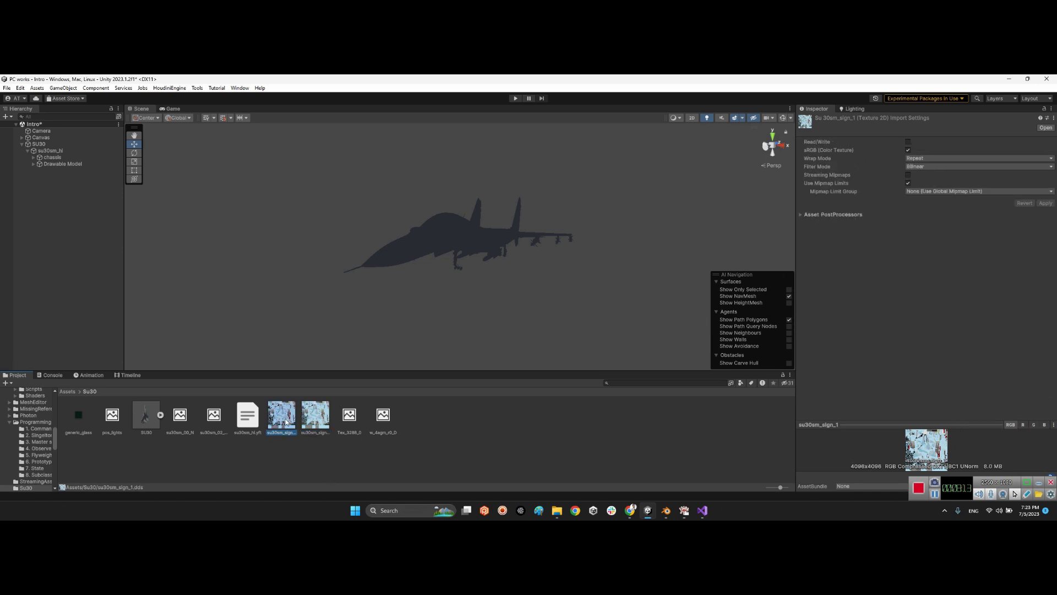
- Compare the file sizes of the DDS and JPG versions of su30sm_sign_1 in File Explorer, and delete su30sm_sign_1.dds from the assets
right_click(287, 424)
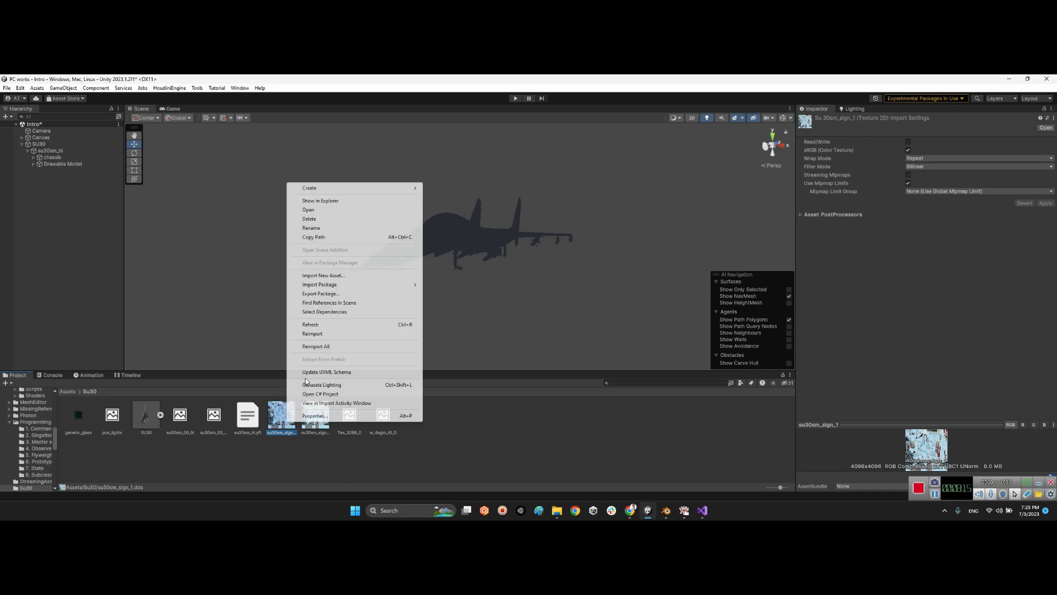
click(333, 201)
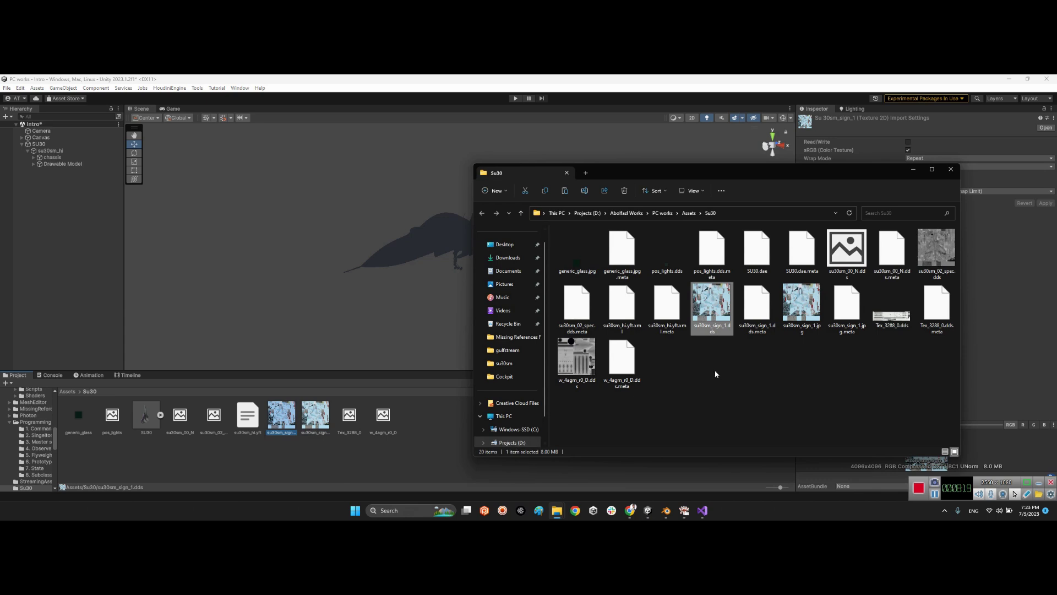
click(803, 316)
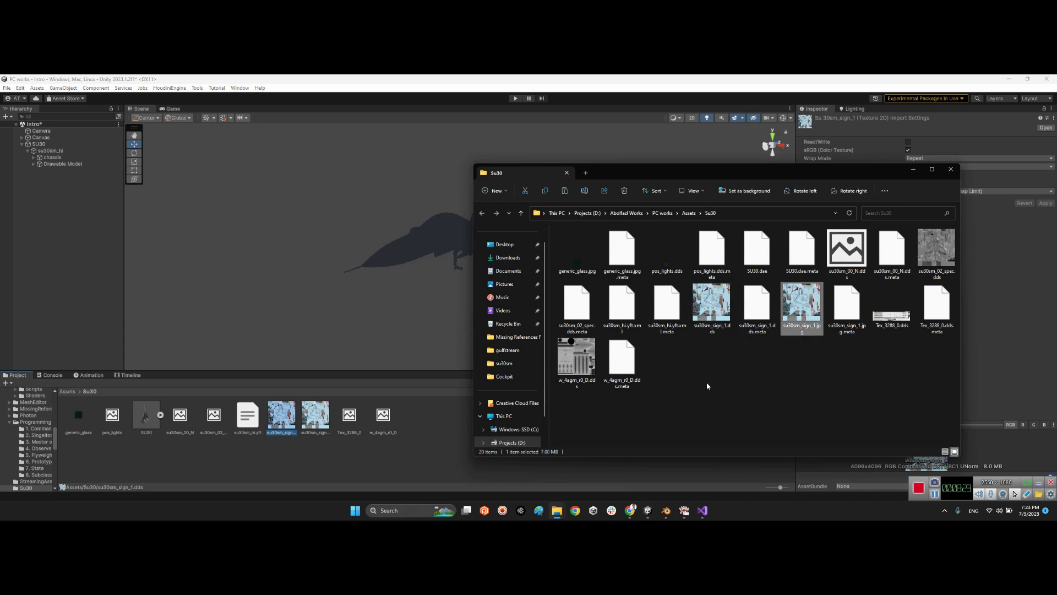
click(733, 393)
click(949, 170)
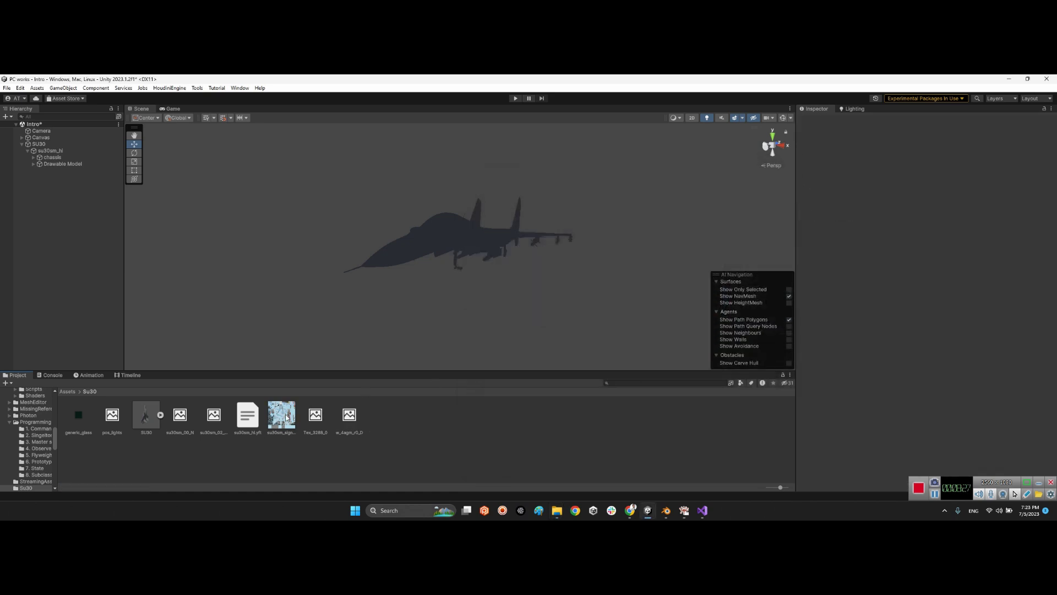
- Inspect su30sm_sign_1.jpg and apply it as a texture to the aircraft's fuselage in the scene
click(279, 428)
alt+drag(446, 305, 437, 344)
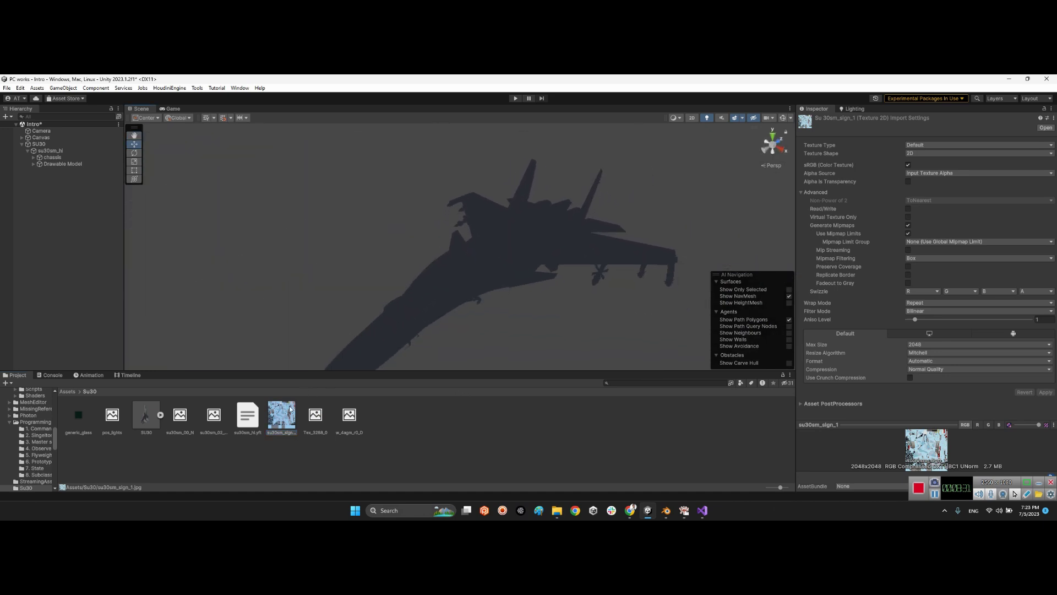
alt+drag(502, 248, 415, 284)
- Add a directional light to the Intro scene
click(59, 183)
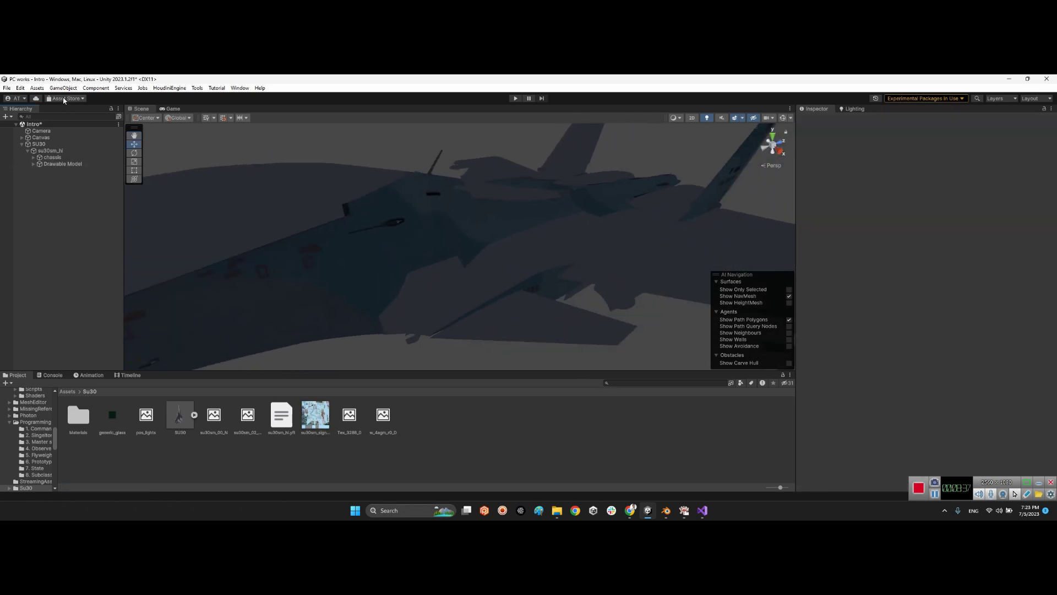
click(63, 88)
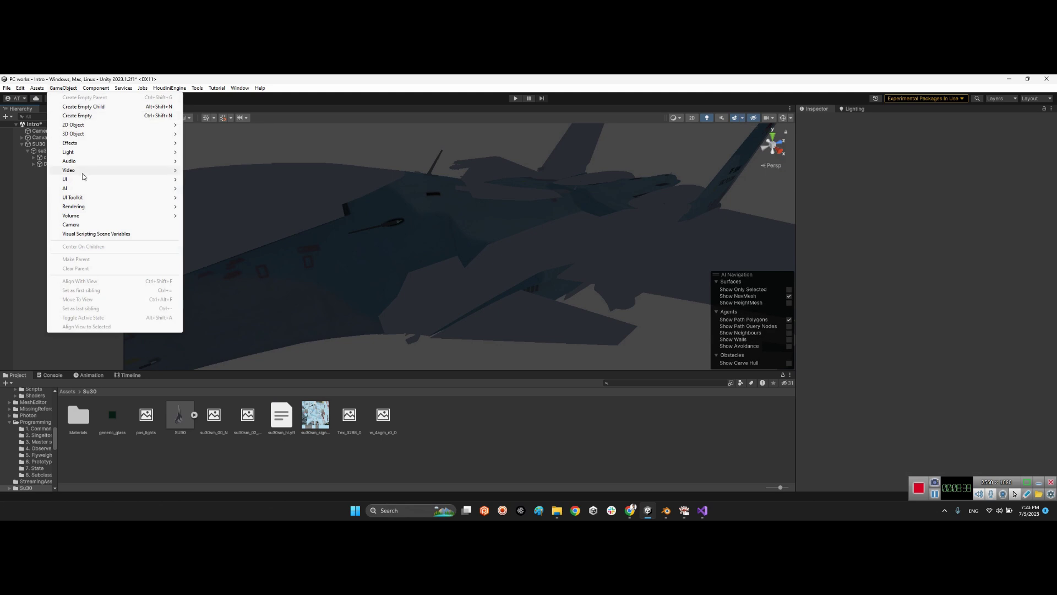
mouse_move(84, 147)
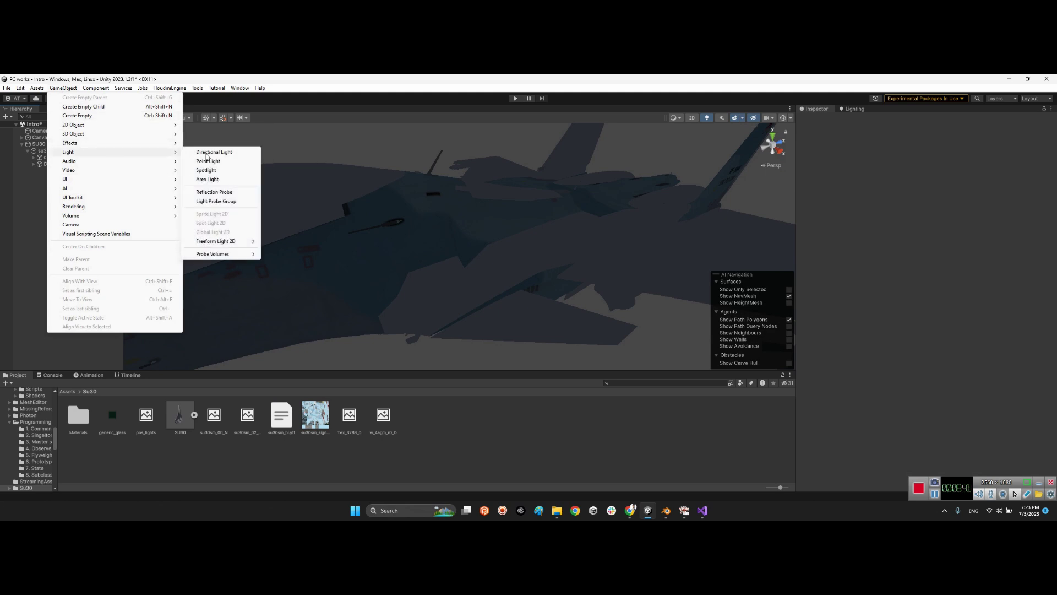
click(212, 152)
- Apply the su30sm_sign_1 texture to the aircraft's untextured wing surfaces
mouse_move(518, 214)
alt+mouse_down()
mouse_move(537, 206)
mouse_move(512, 220)
alt+mouse_up()
scroll(534, 207, down, 5)
scroll(523, 209, up, 5)
drag(303, 415, 322, 328)
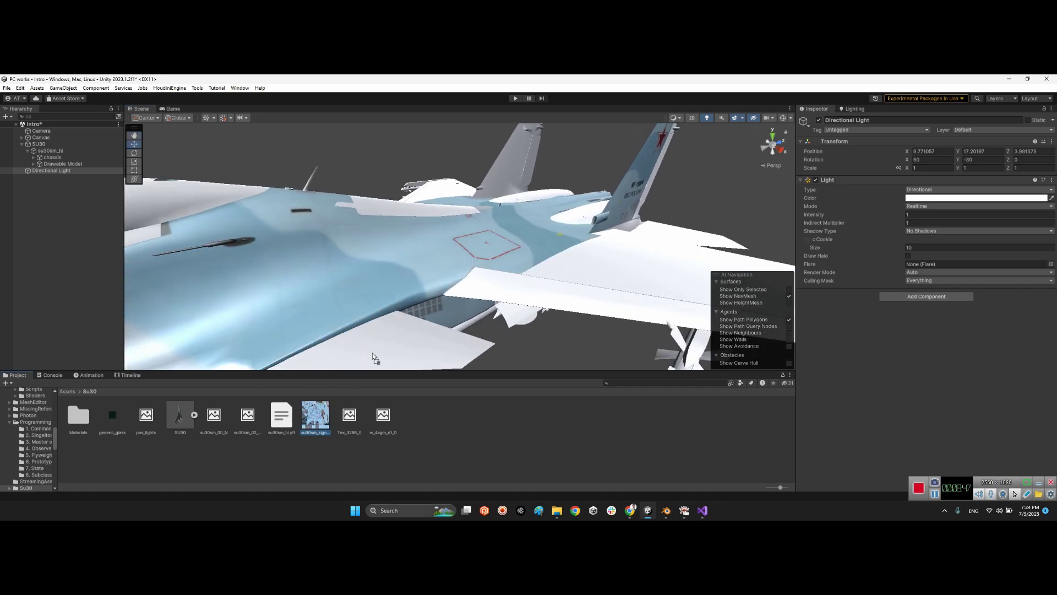
drag(322, 414, 494, 344)
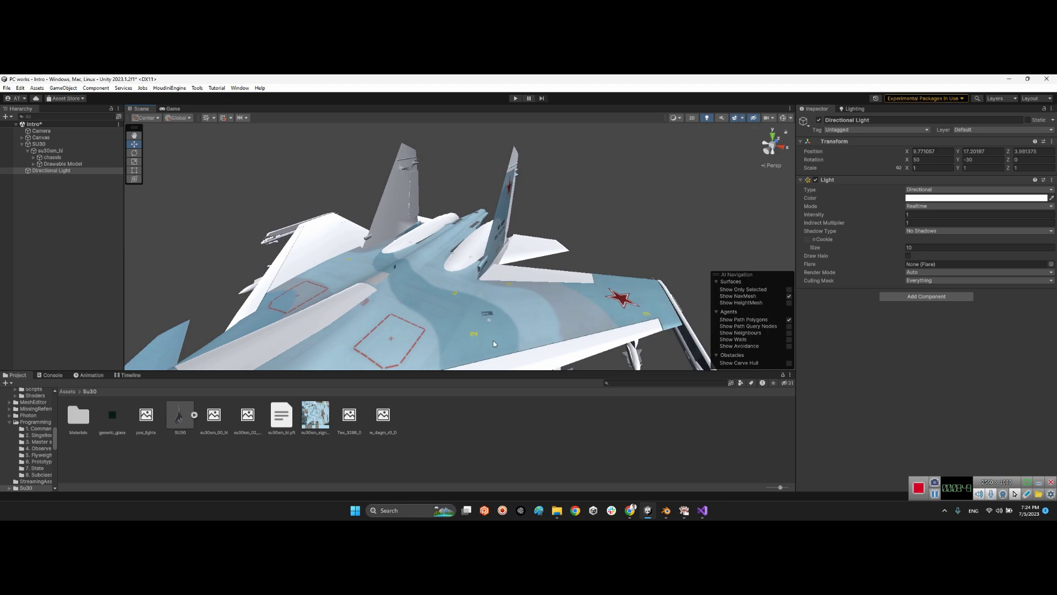
- Examine the textured, lit aircraft from several angles and distances in the scene
alt+drag(386, 308, 424, 307)
scroll(491, 300, down, 10)
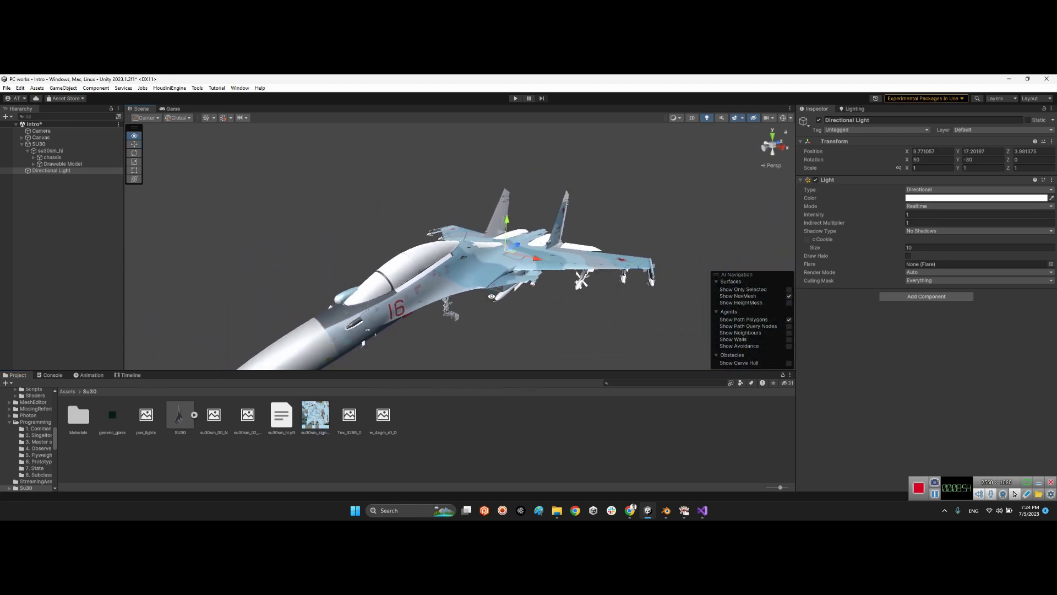
click(495, 296)
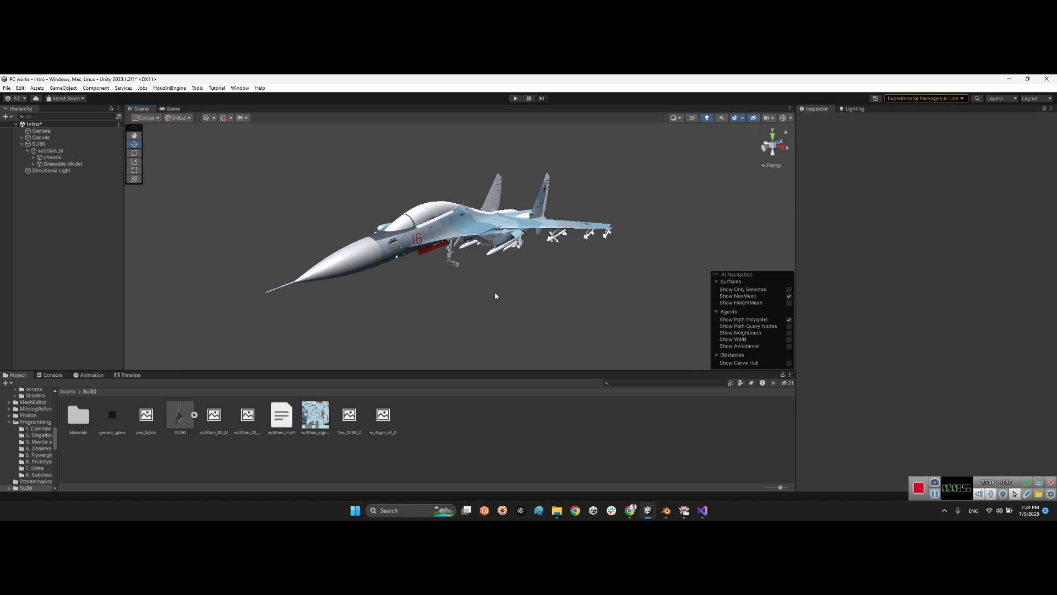
key(w)
right_drag(495, 296, 456, 297)
key(s)
key(w)
key(a)
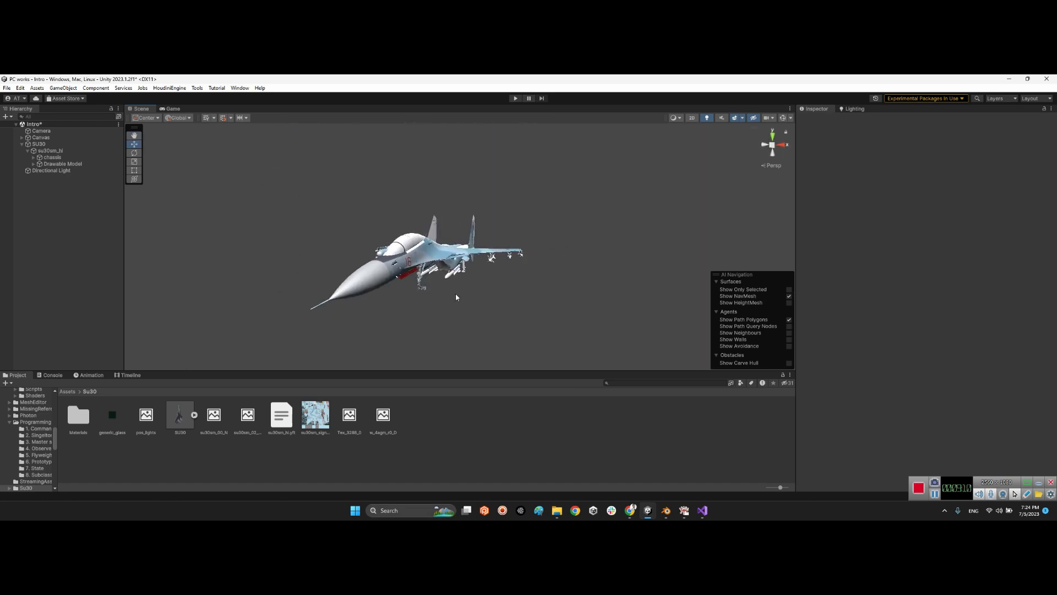